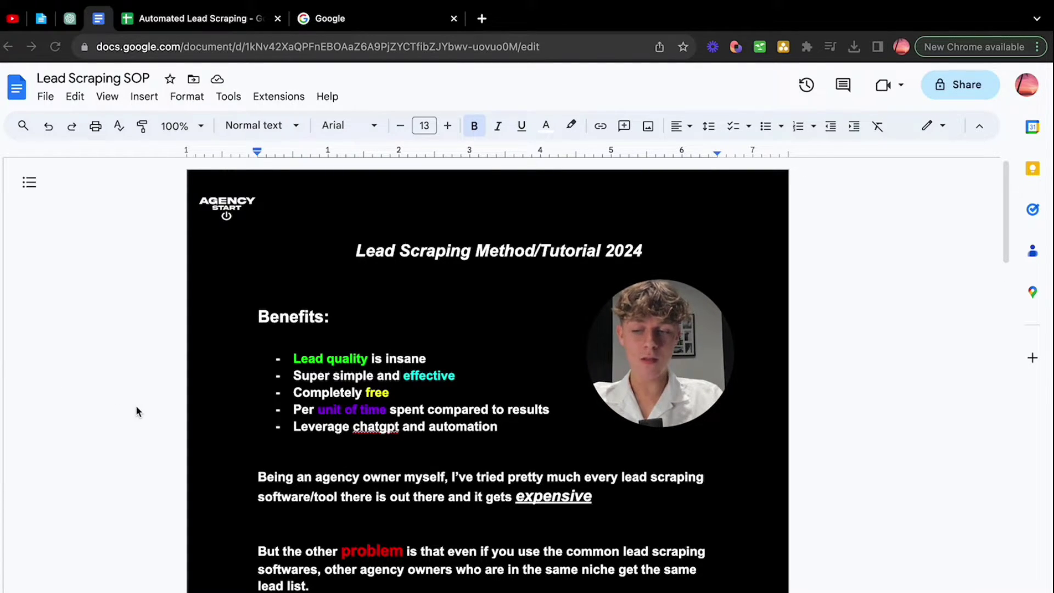
Scroll the SOP to the Number #1 Lead Gen Method 2024 Pros: All niches, Free, Great for beginners.
{"action": "scroll", "coordinate": [136, 405], "scroll_direction": "down", "scroll_amount": 3}
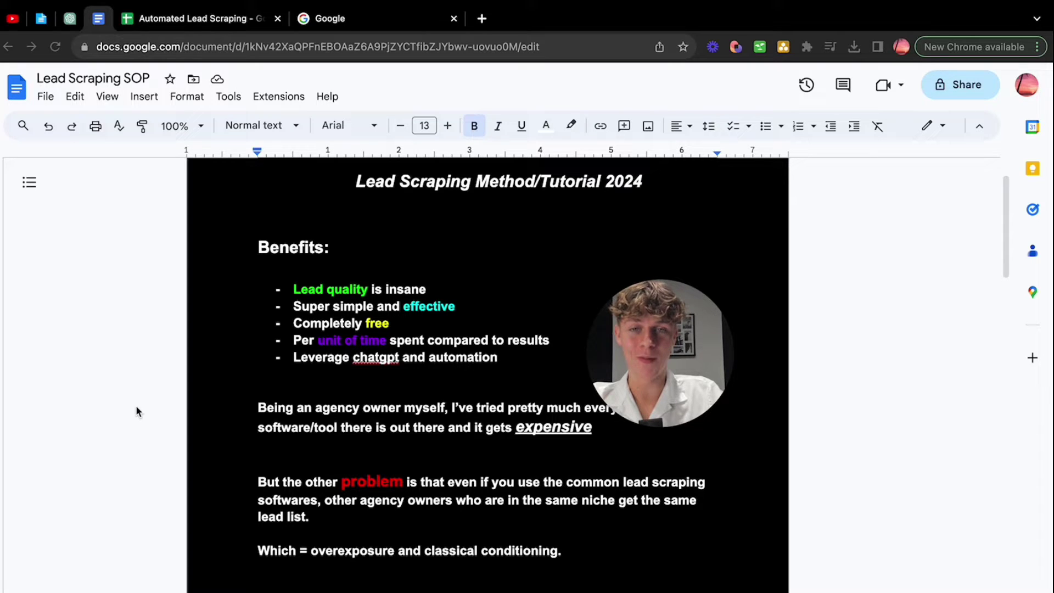
{"action": "scroll", "coordinate": [137, 405], "scroll_direction": "down", "scroll_amount": 2}
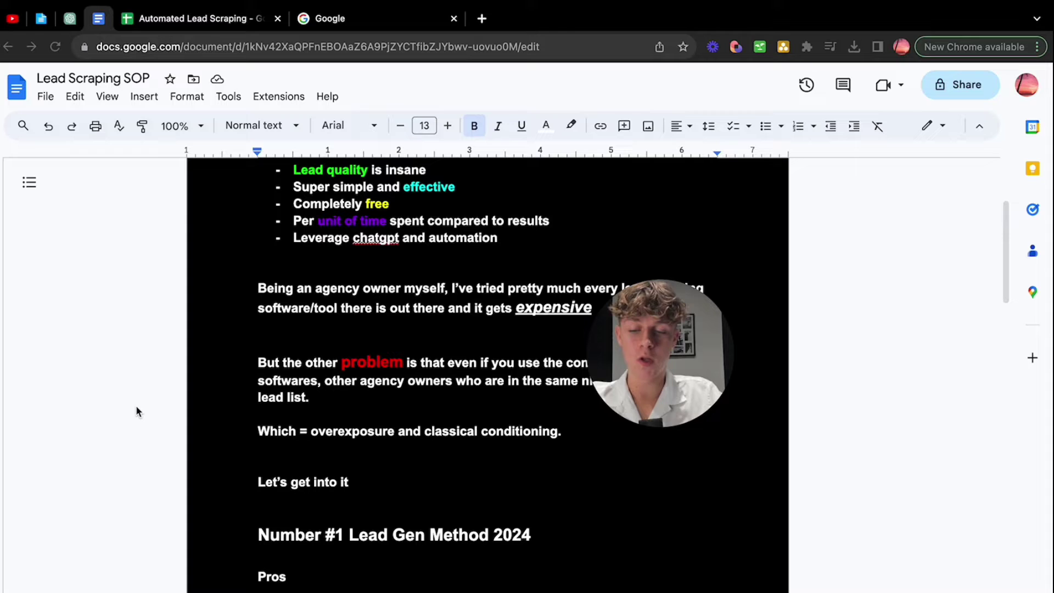
{"action": "scroll", "coordinate": [136, 405], "scroll_direction": "down", "scroll_amount": 2}
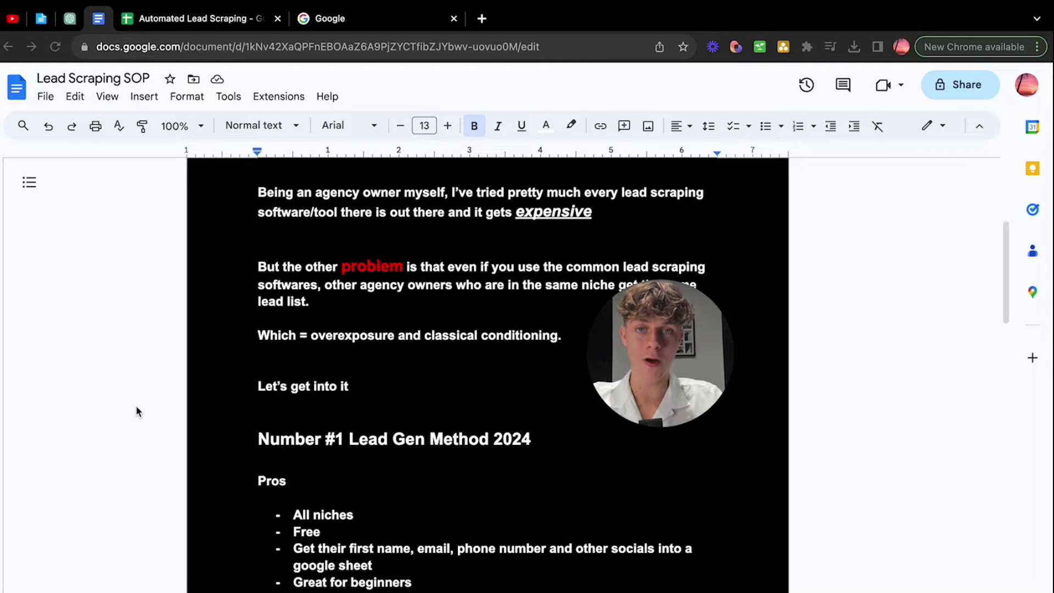
{"action": "scroll", "coordinate": [136, 405], "scroll_direction": "down", "scroll_amount": 4}
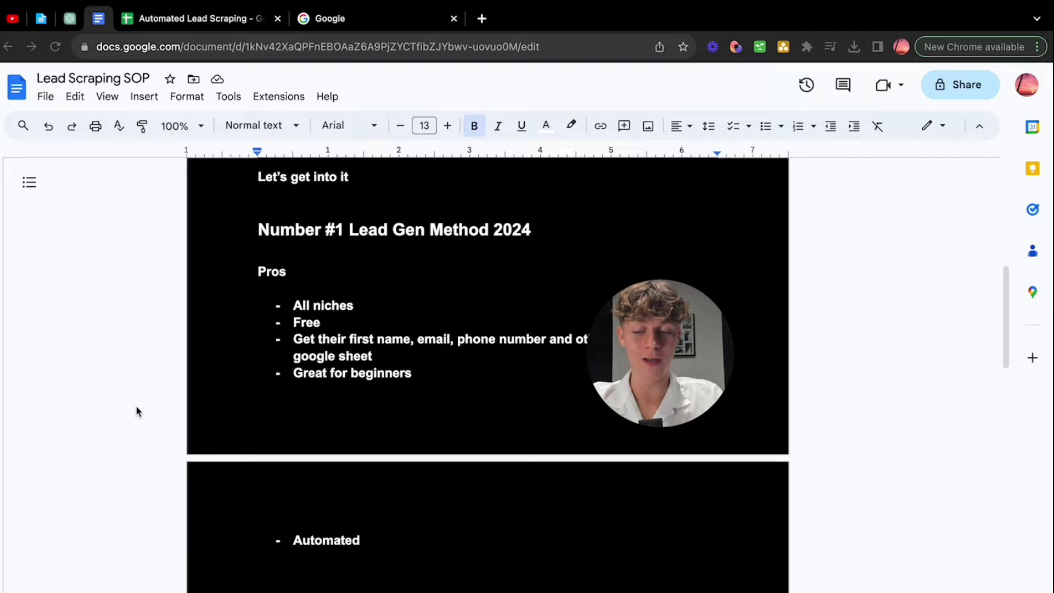
Scroll on to the Instructions list, from the Google niche search to saving as CSV.
{"action": "scroll", "coordinate": [137, 405], "scroll_direction": "down", "scroll_amount": 5}
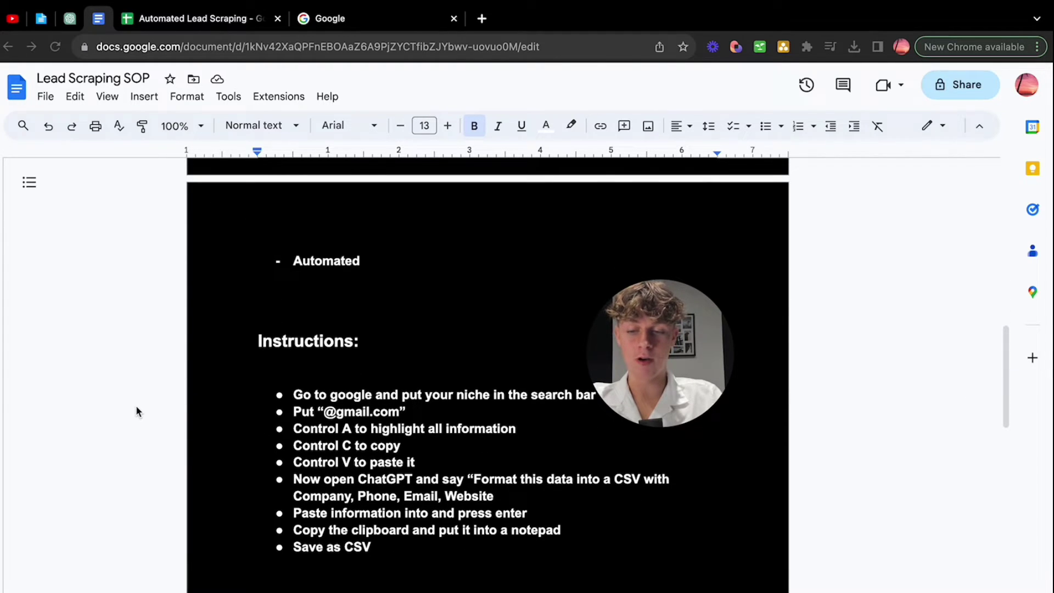
{"action": "scroll", "coordinate": [136, 405], "scroll_direction": "down", "scroll_amount": 1}
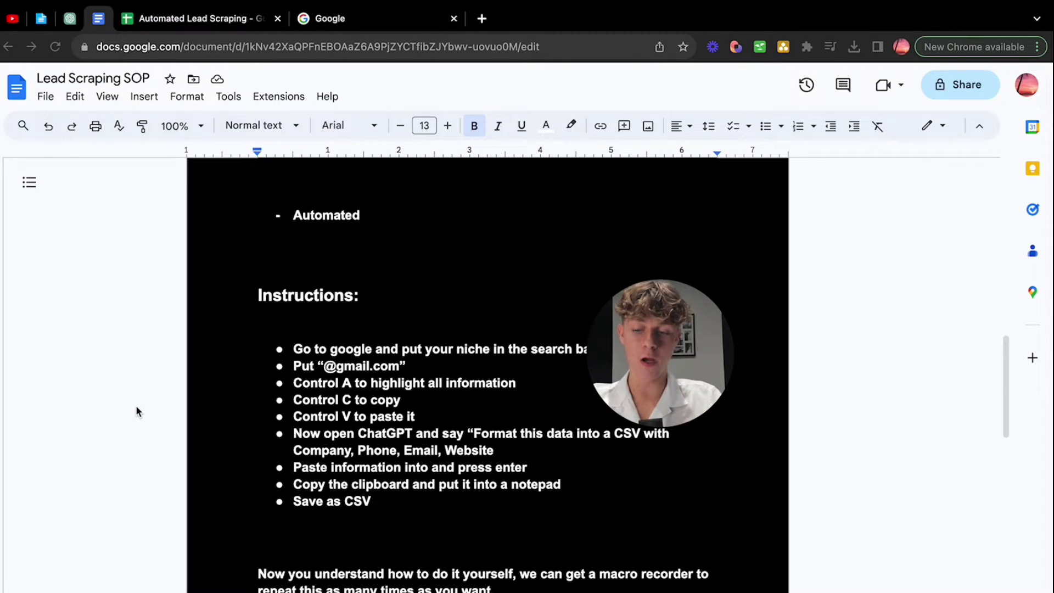
{"action": "scroll", "coordinate": [136, 406], "scroll_direction": "down", "scroll_amount": 7}
{"action": "scroll", "coordinate": [136, 406], "scroll_direction": "up", "scroll_amount": 7}
{"action": "scroll", "coordinate": [136, 411], "scroll_direction": "down", "scroll_amount": 1}
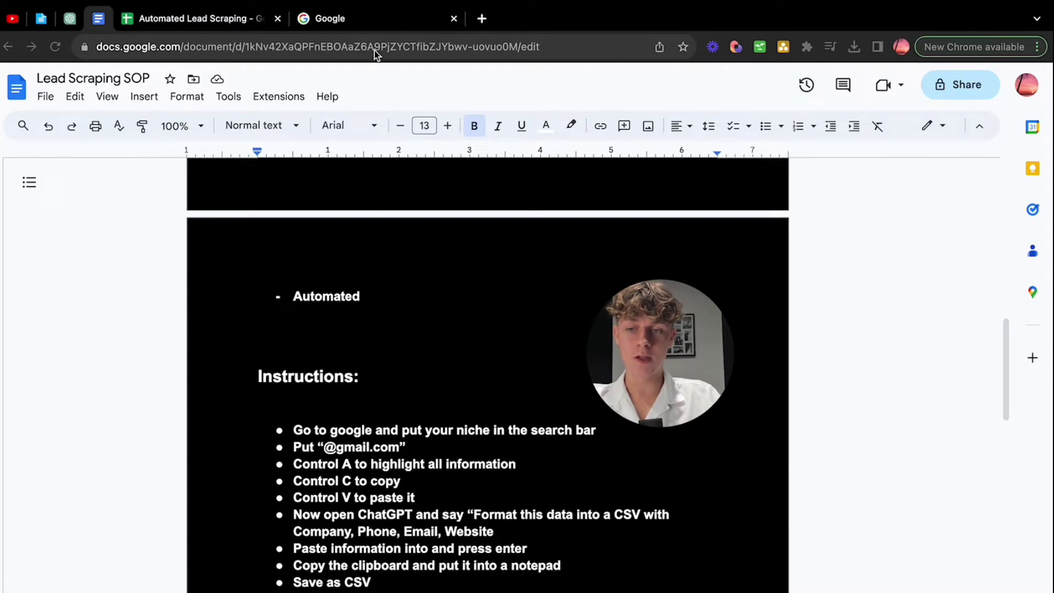
{"action": "left_click", "coordinate": [363, 14]}
{"action": "left_click_drag", "start_coordinate": [659, 321], "coordinate": [838, 176]}
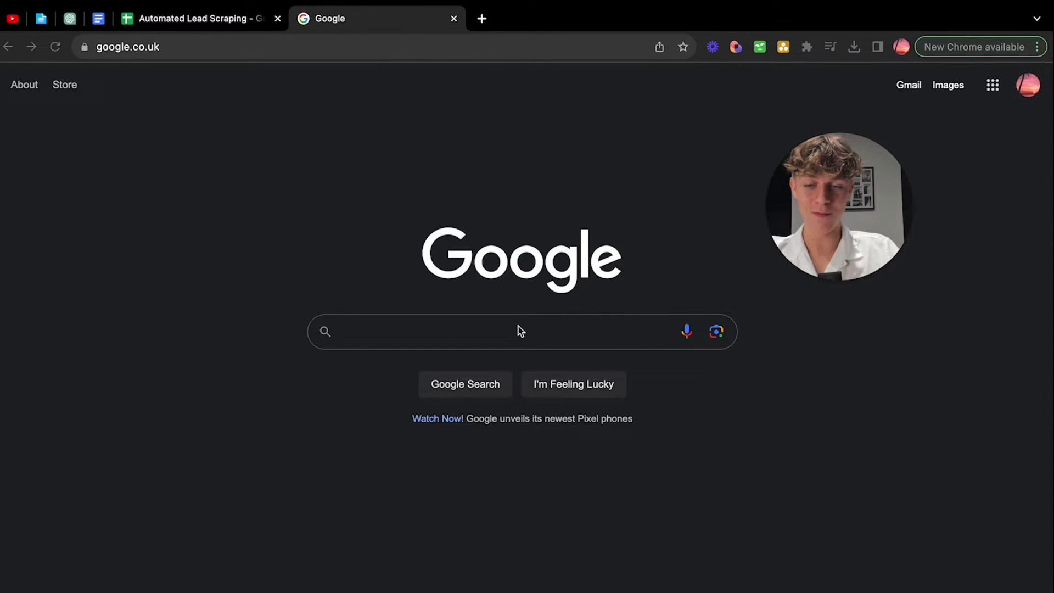
{"action": "left_click", "coordinate": [485, 335]}
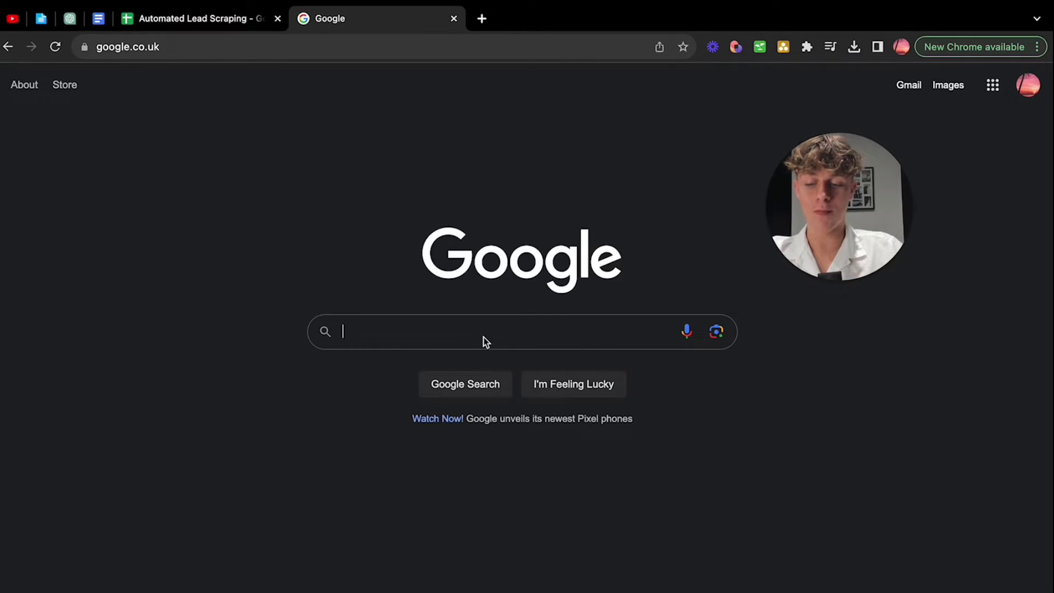
{"action": "type", "text": "roof"}
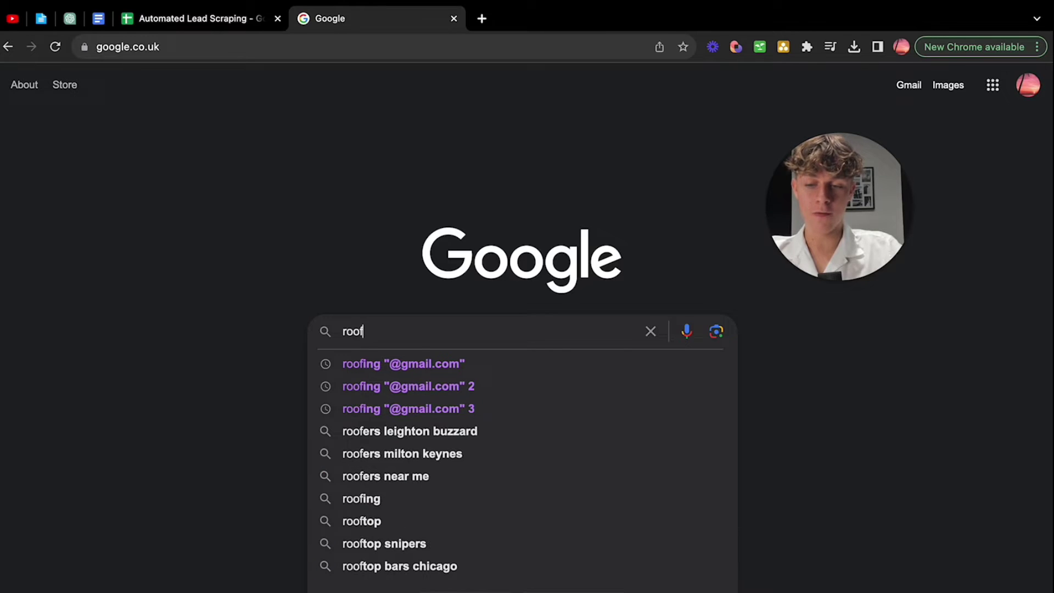
{"action": "type", "text": "ing"}
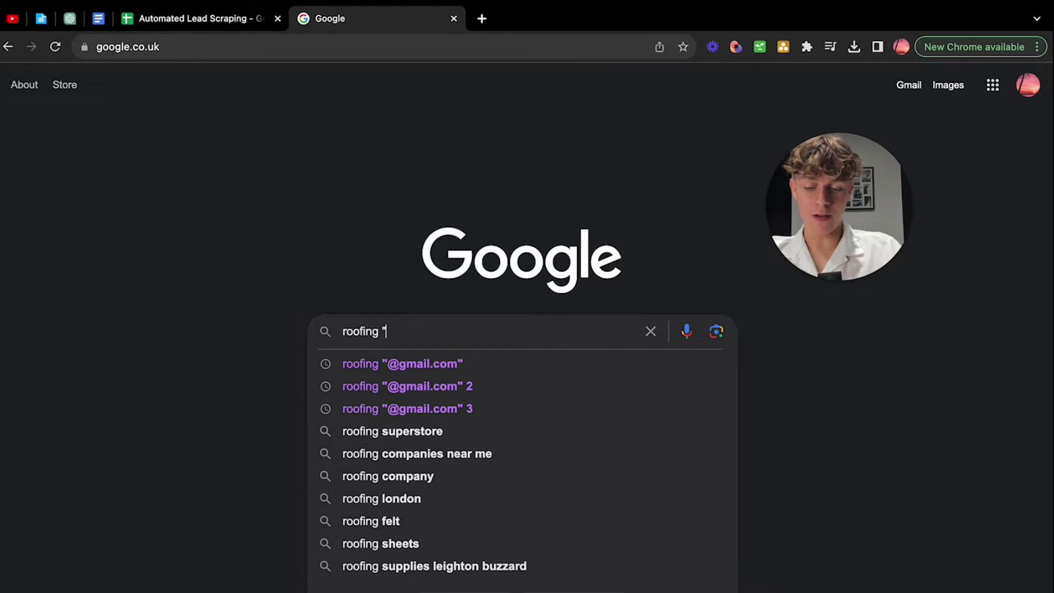
{"action": "type", "text": "@"}
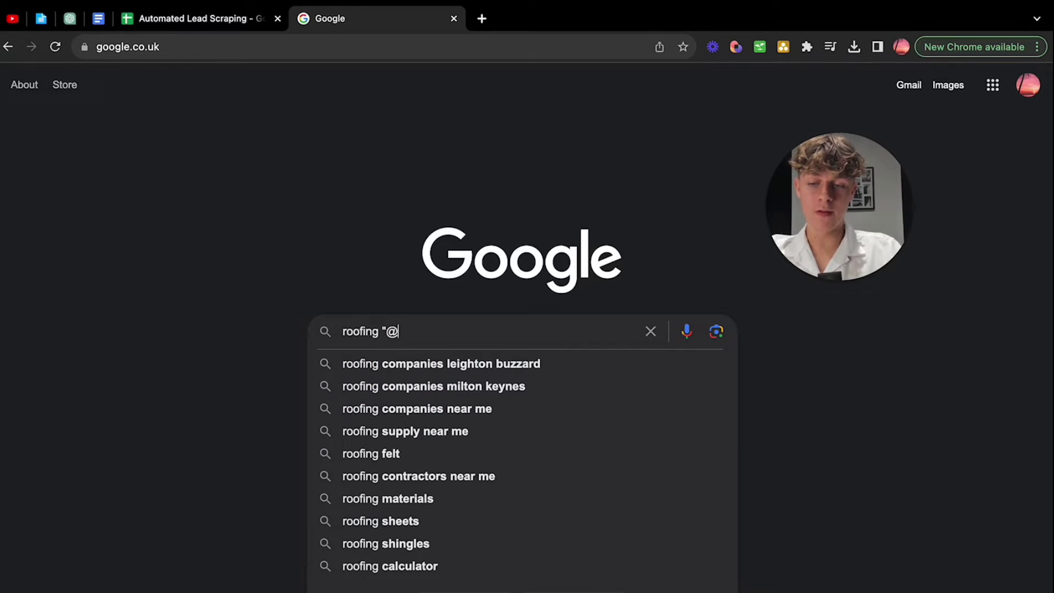
{"action": "type", "text": "gmail.c"}
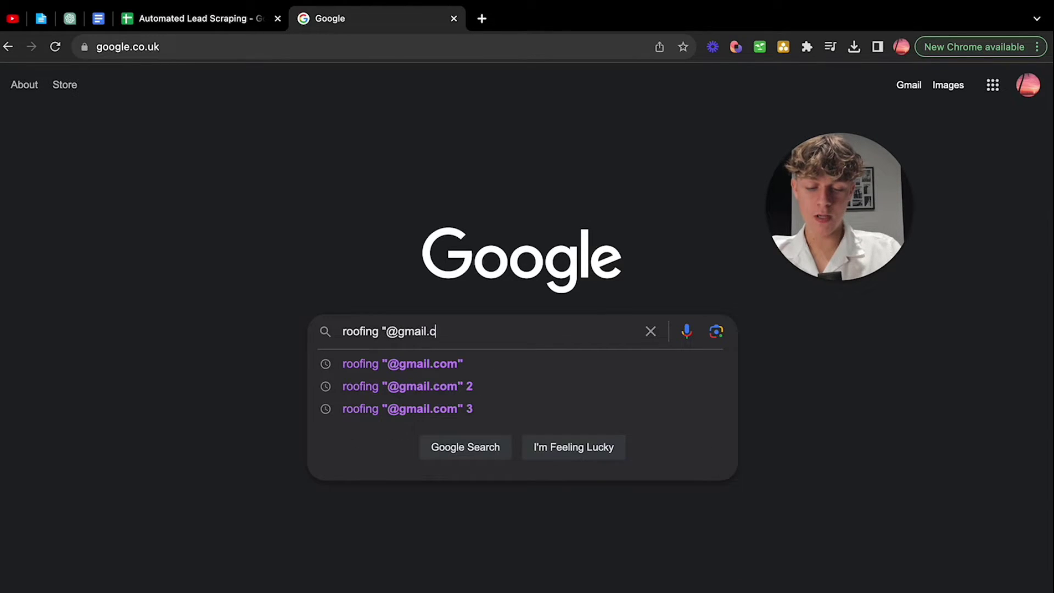
{"action": "type", "text": "om\""}
{"action": "key", "text": "Return"}
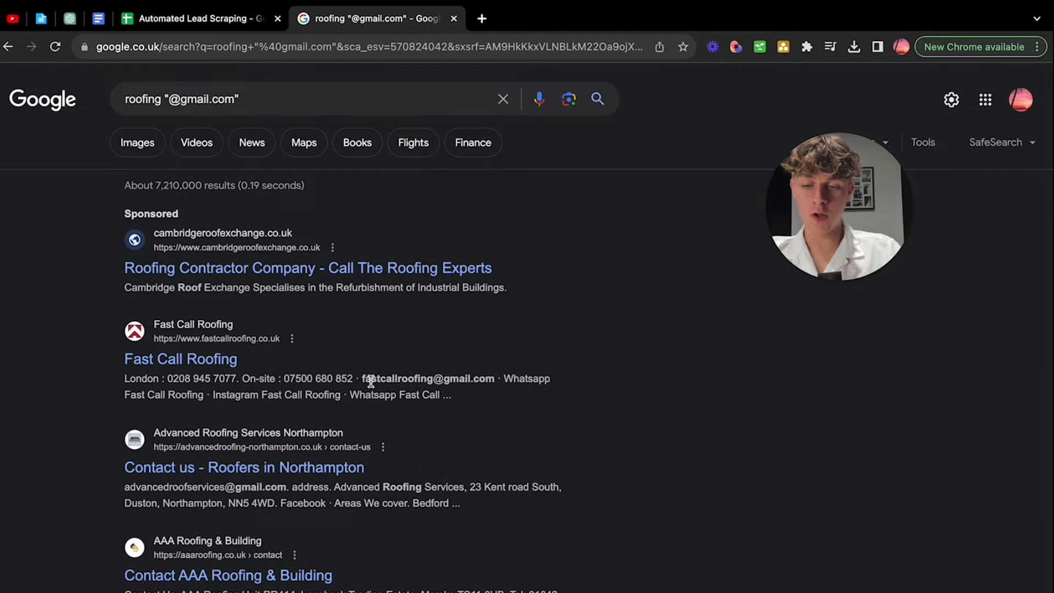
Highlight the Fast Call Roofing, Advanced Roofing and AAA Roofing emails in the results.
{"action": "left_click_drag", "start_coordinate": [363, 378], "coordinate": [491, 384]}
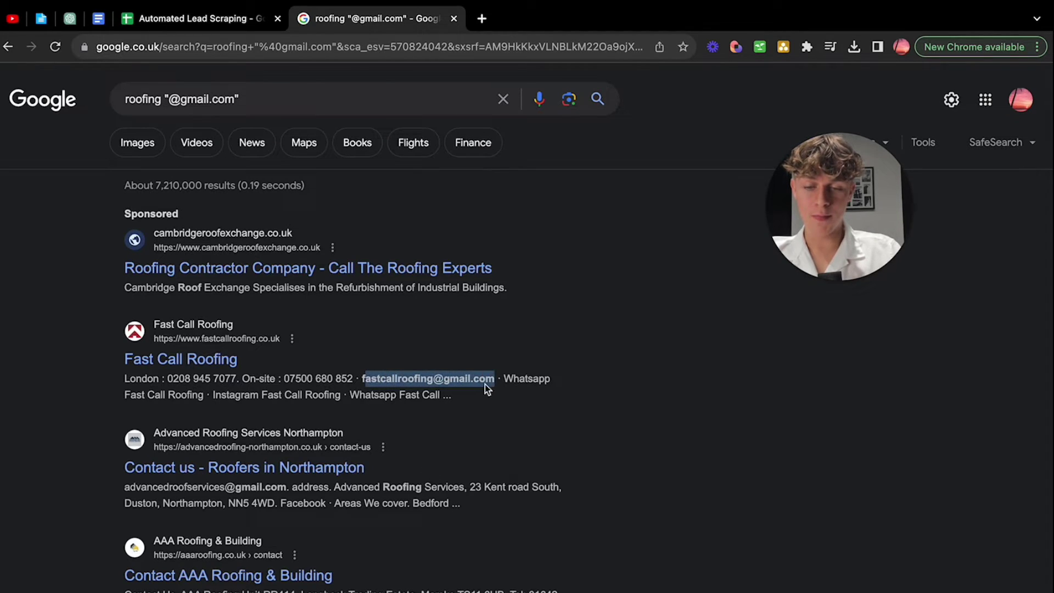
{"action": "left_click", "coordinate": [485, 384]}
{"action": "scroll", "coordinate": [381, 378], "scroll_direction": "down", "scroll_amount": 3}
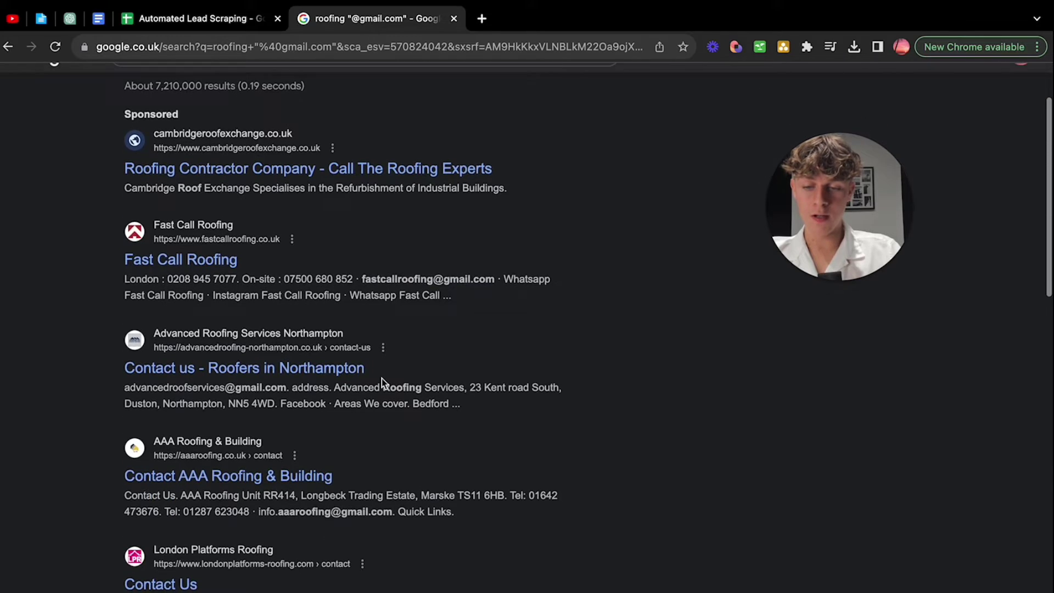
{"action": "left_click_drag", "start_coordinate": [149, 354], "coordinate": [285, 352]}
{"action": "left_click", "coordinate": [284, 352]}
{"action": "scroll", "coordinate": [281, 352], "scroll_direction": "down", "scroll_amount": 1}
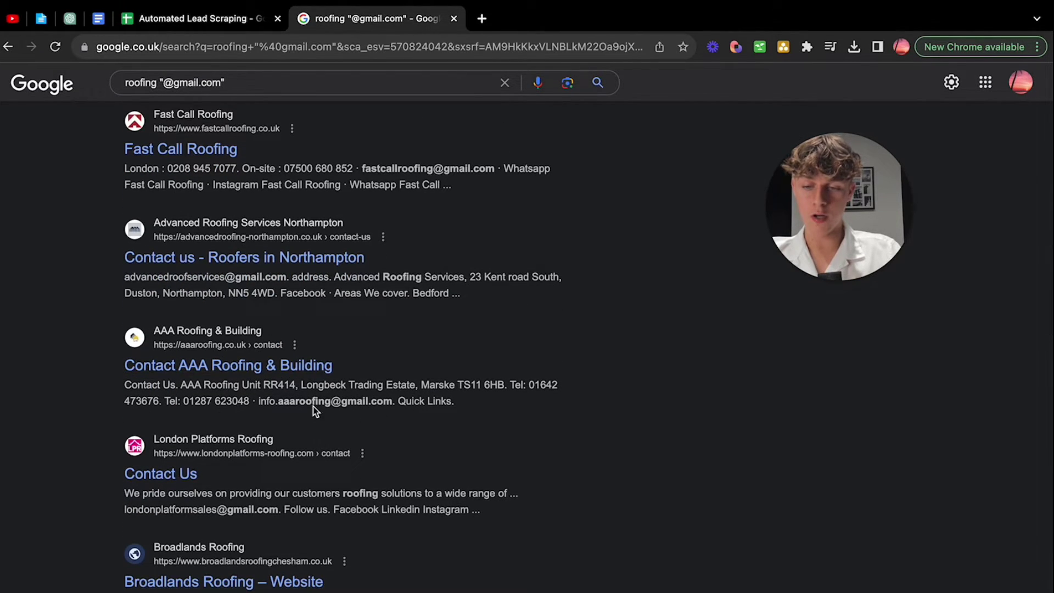
{"action": "left_click_drag", "start_coordinate": [284, 401], "coordinate": [397, 399]}
{"action": "left_click", "coordinate": [396, 400]}
Scroll further, highlighting the Bourne End Roofing and React Roofing emails.
{"action": "scroll", "coordinate": [395, 400], "scroll_direction": "down", "scroll_amount": 2}
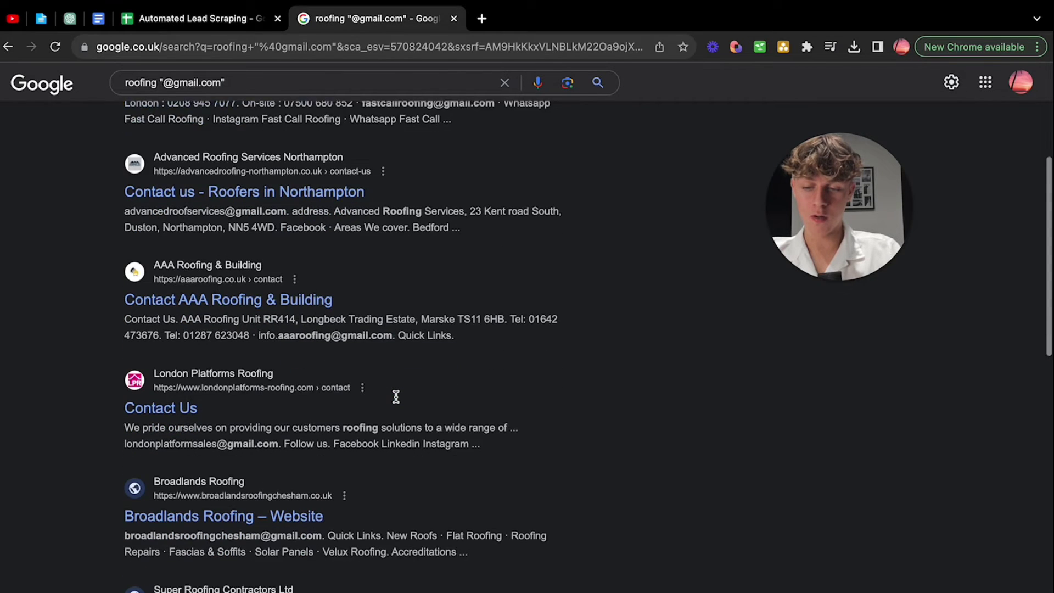
{"action": "scroll", "coordinate": [211, 437], "scroll_direction": "down", "scroll_amount": 2}
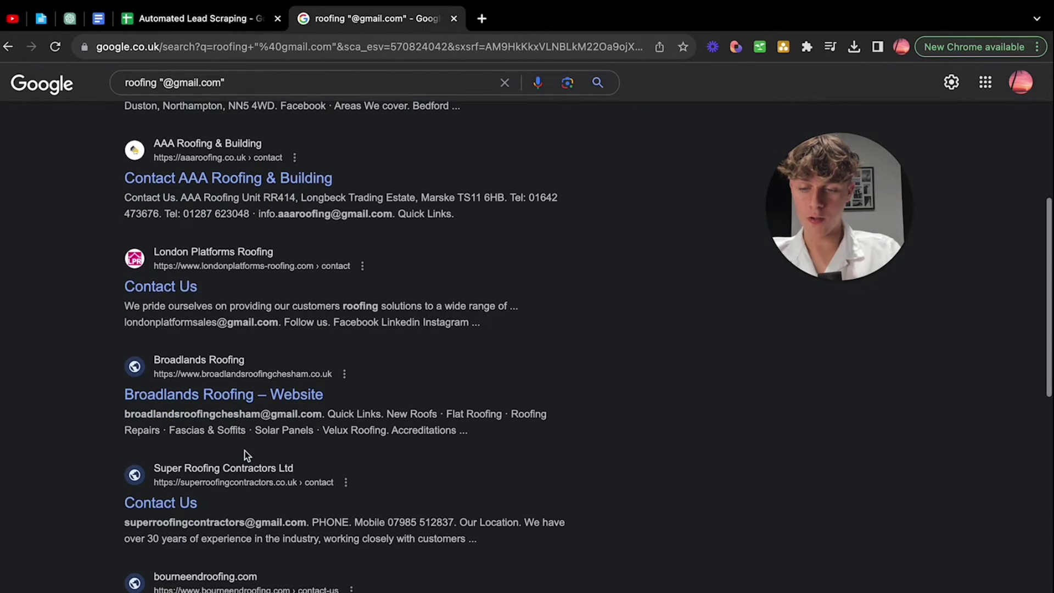
{"action": "scroll", "coordinate": [214, 425], "scroll_direction": "down", "scroll_amount": 1}
{"action": "scroll", "coordinate": [214, 426], "scroll_direction": "down", "scroll_amount": 4}
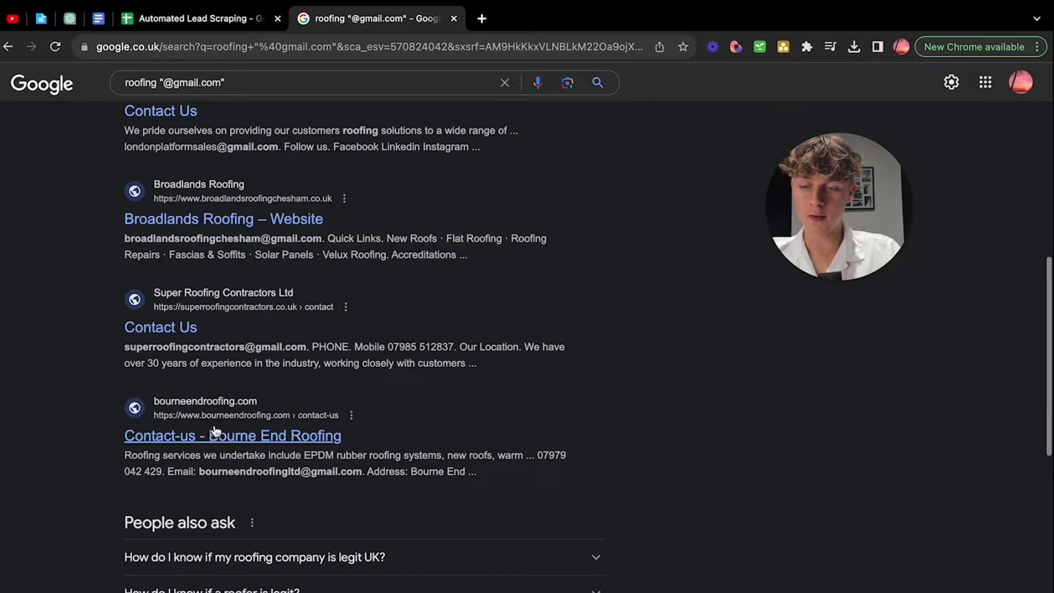
{"action": "left_click_drag", "start_coordinate": [200, 409], "coordinate": [356, 410]}
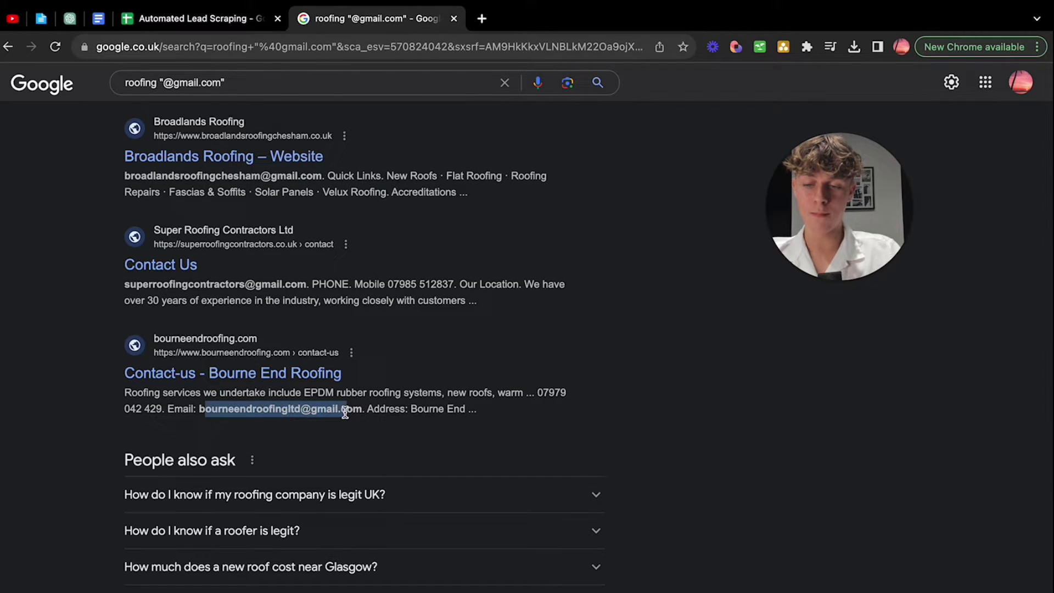
{"action": "left_click", "coordinate": [348, 410]}
{"action": "scroll", "coordinate": [346, 411], "scroll_direction": "down", "scroll_amount": 8}
{"action": "scroll", "coordinate": [337, 412], "scroll_direction": "down", "scroll_amount": 1}
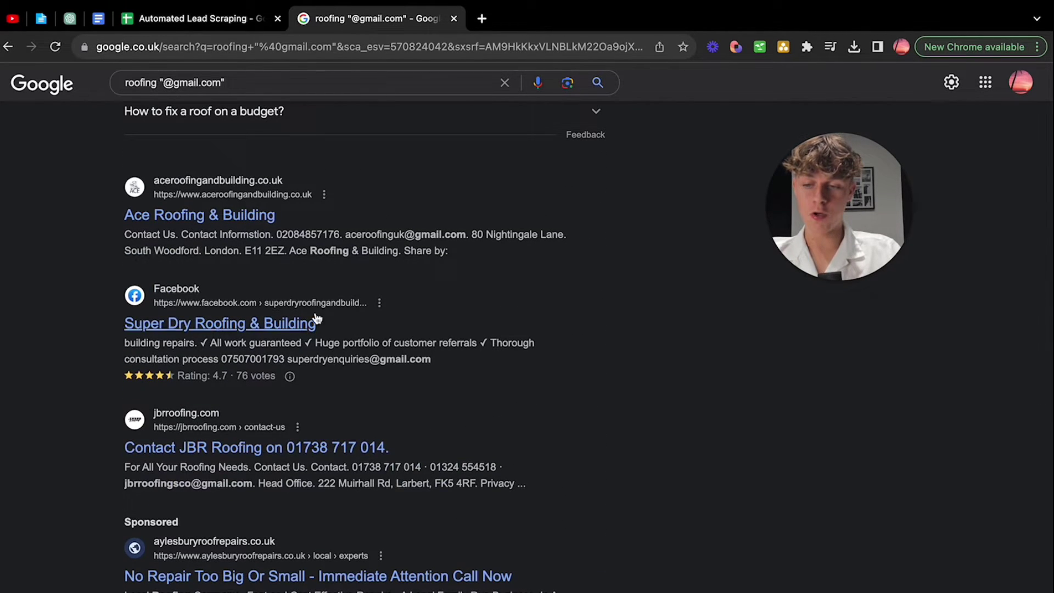
{"action": "scroll", "coordinate": [367, 419], "scroll_direction": "down", "scroll_amount": 7}
{"action": "scroll", "coordinate": [366, 419], "scroll_direction": "down", "scroll_amount": 20}
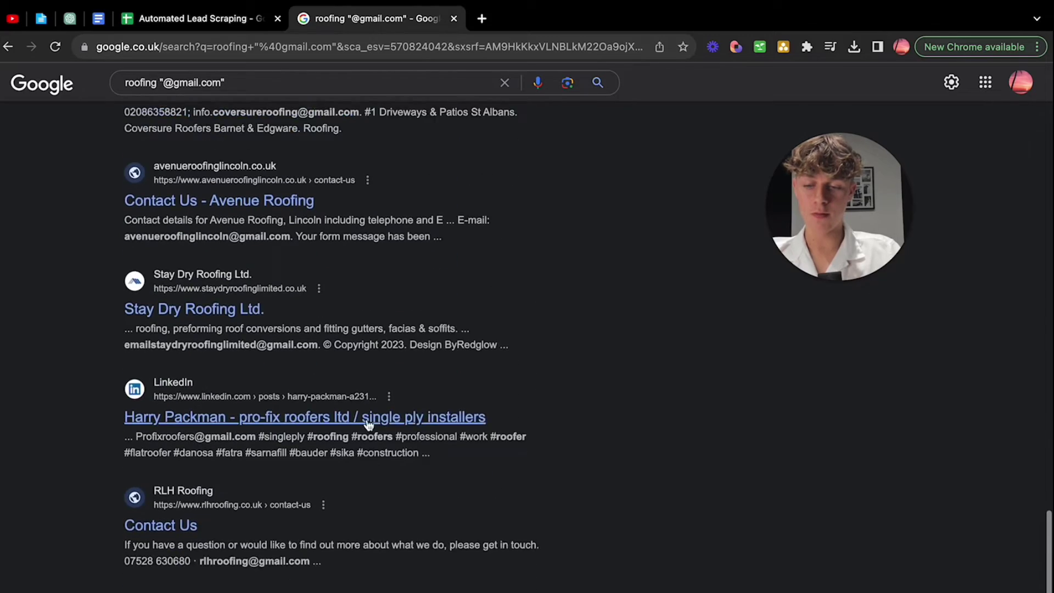
{"action": "scroll", "coordinate": [367, 419], "scroll_direction": "down", "scroll_amount": 20}
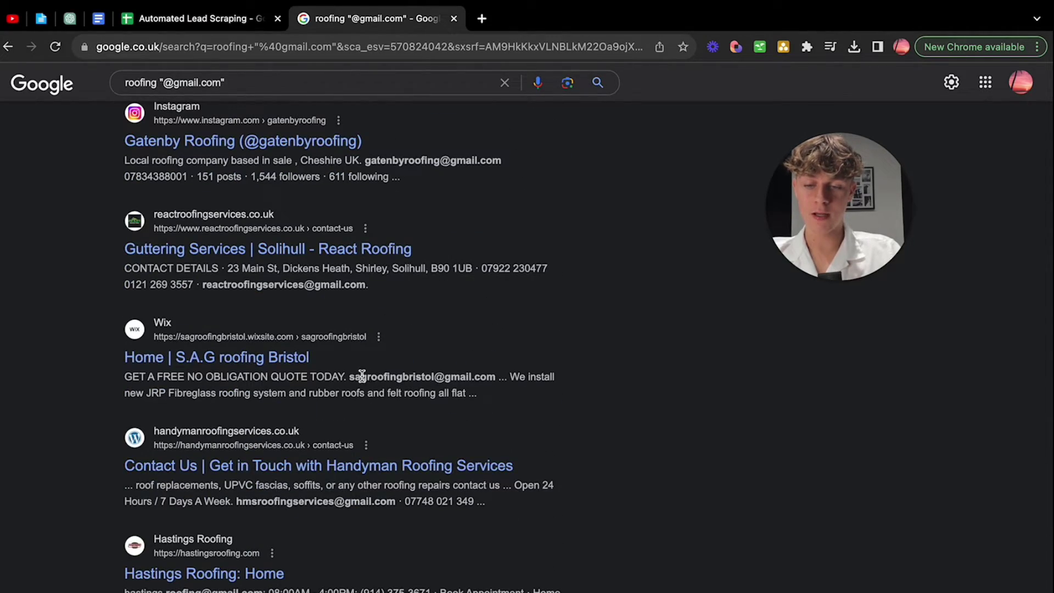
{"action": "left_click_drag", "start_coordinate": [255, 285], "coordinate": [342, 285]}
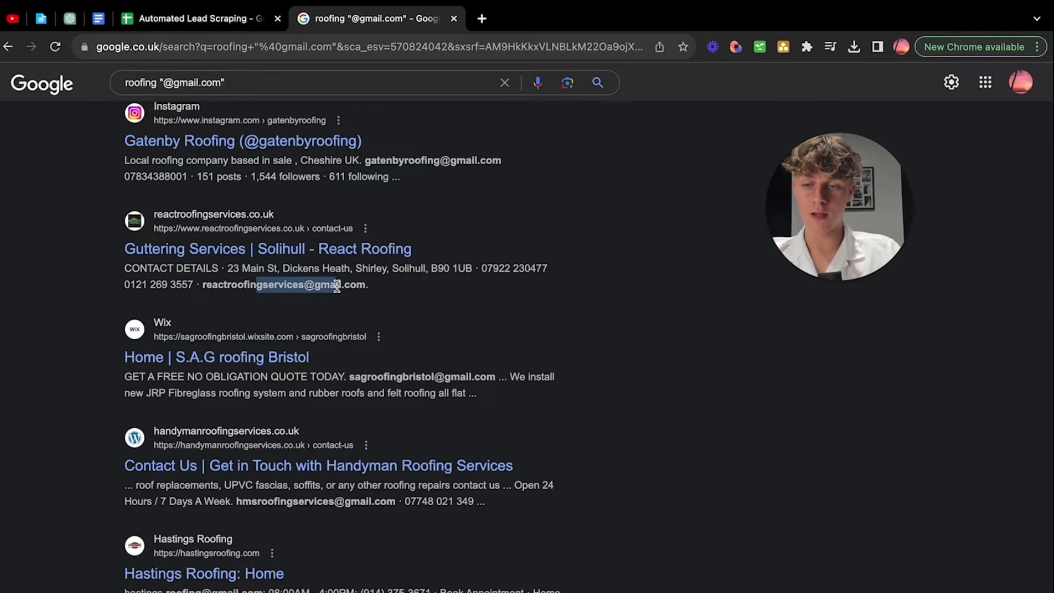
{"action": "left_click", "coordinate": [337, 285]}
{"action": "scroll", "coordinate": [415, 398], "scroll_direction": "down", "scroll_amount": 2}
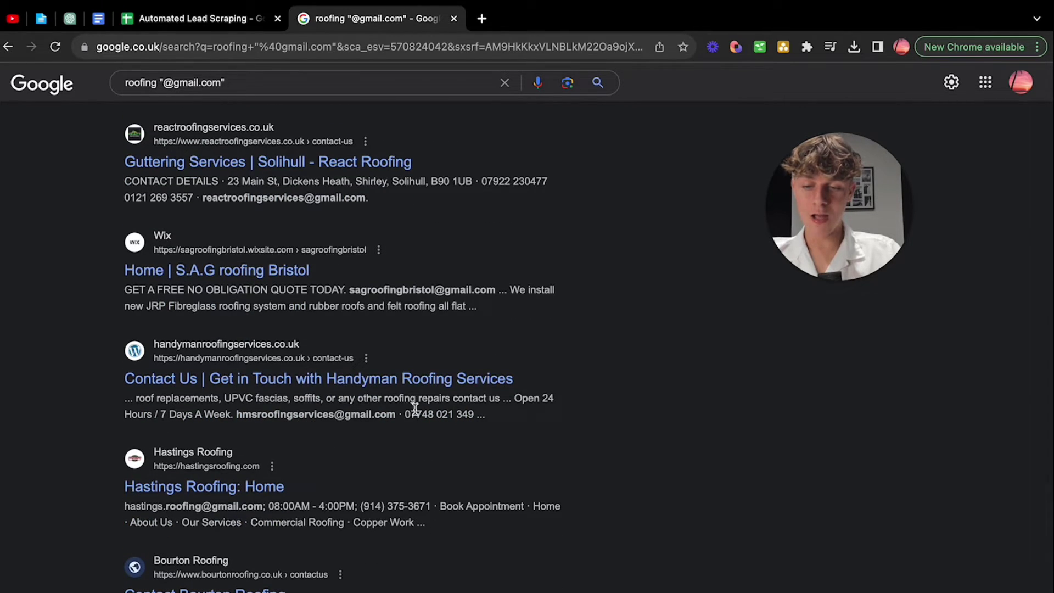
{"action": "scroll", "coordinate": [497, 247], "scroll_direction": "down", "scroll_amount": 20}
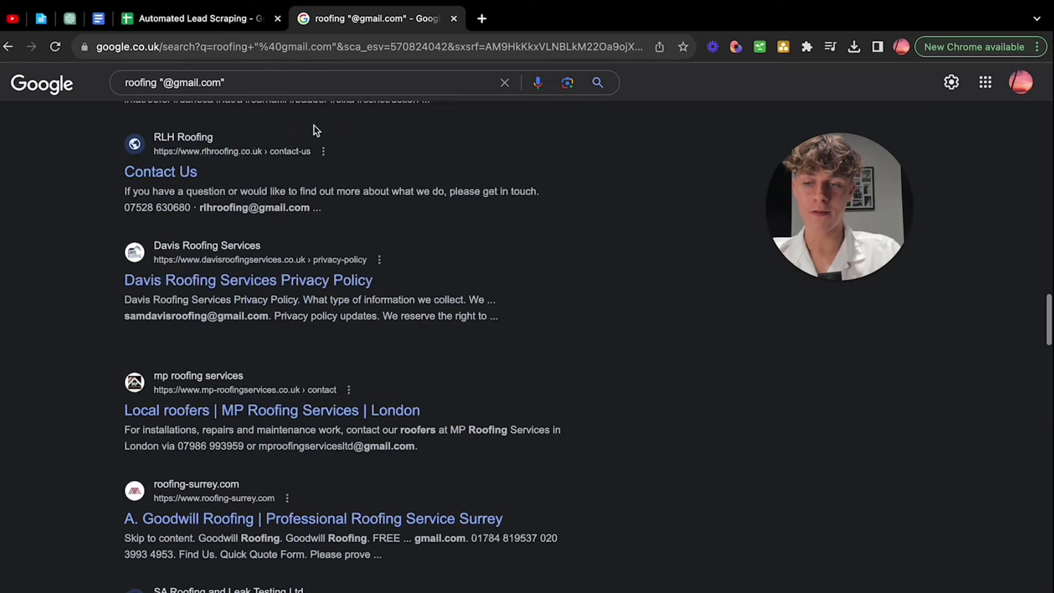
{"action": "left_click_drag", "start_coordinate": [222, 80], "coordinate": [163, 82]}
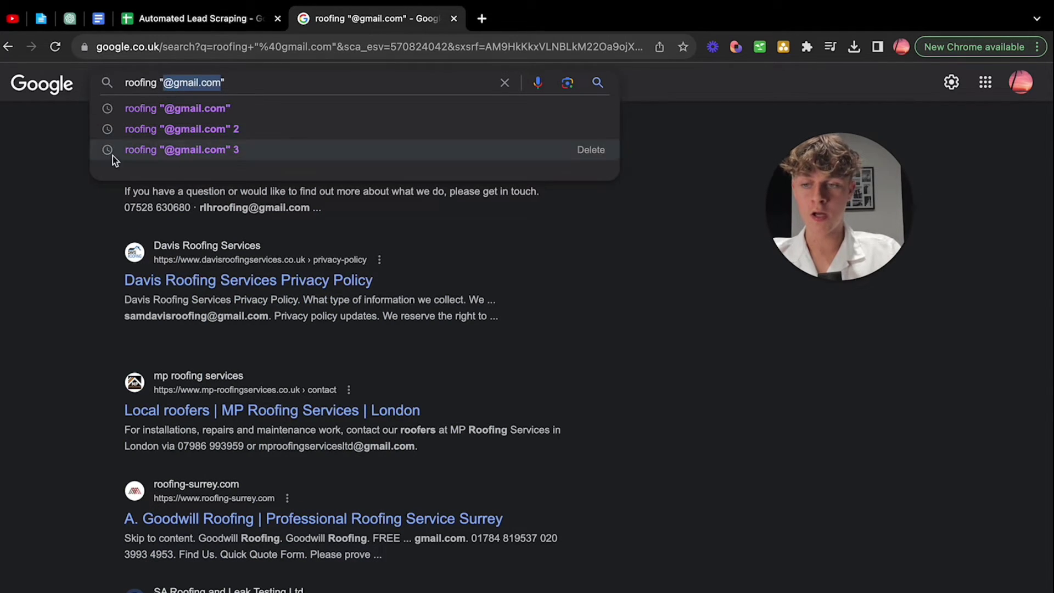
{"action": "left_click", "coordinate": [63, 209]}
{"action": "scroll", "coordinate": [77, 302], "scroll_direction": "down", "scroll_amount": 15}
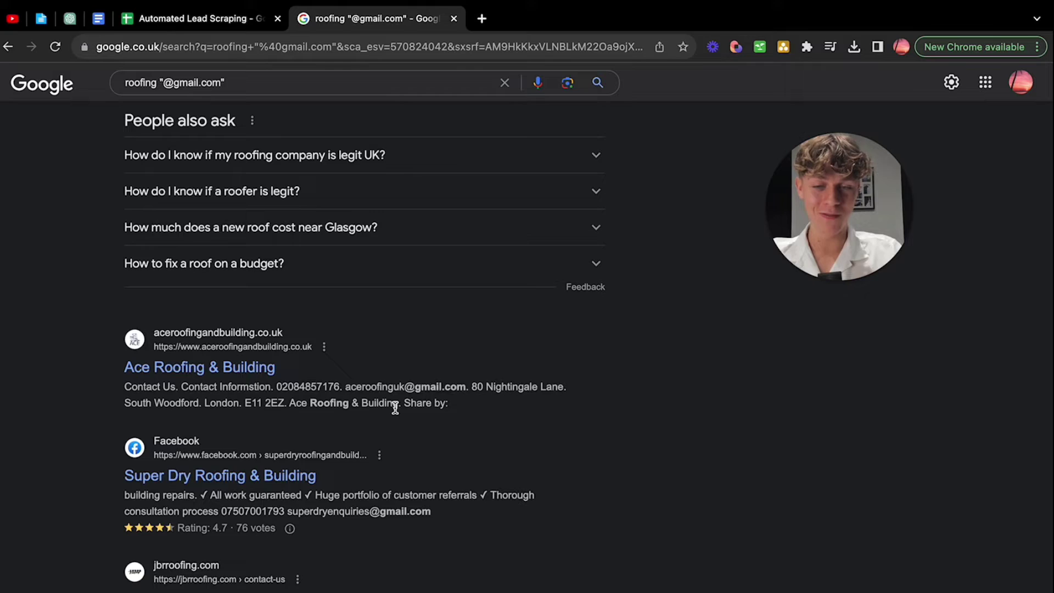
{"action": "scroll", "coordinate": [404, 459], "scroll_direction": "up", "scroll_amount": 15}
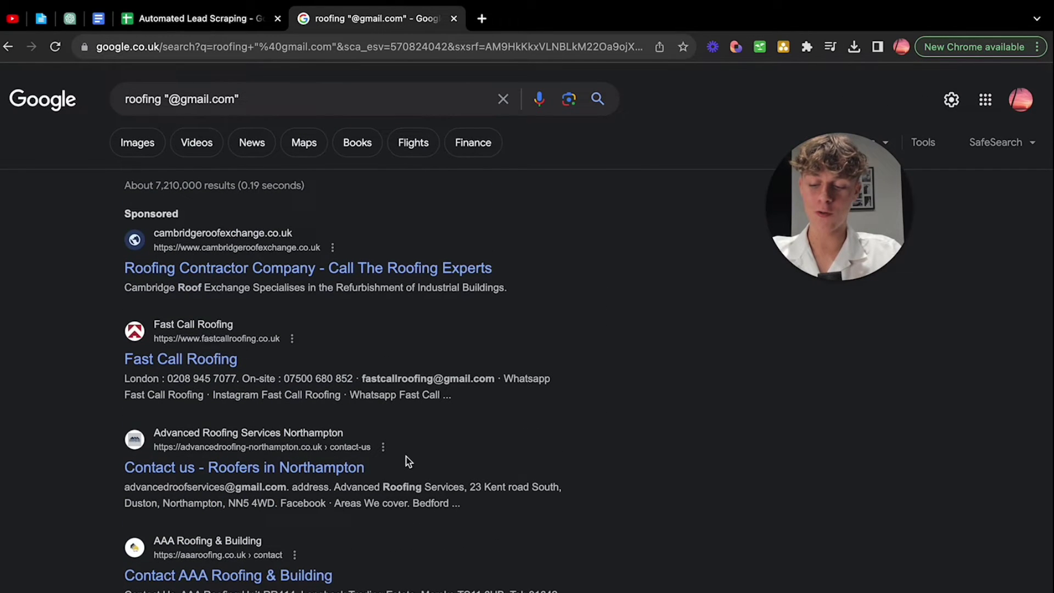
Select all the roofing results, review the SOP instruction steps, then move to a blank ChatGPT chat.
{"action": "key", "text": "super+a"}
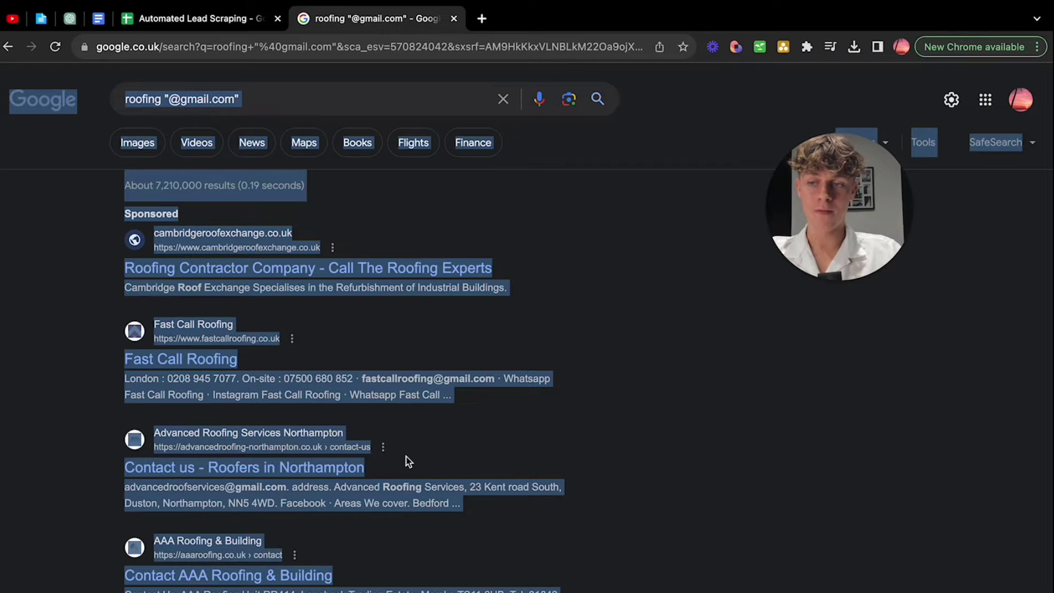
{"action": "left_click", "coordinate": [102, 25]}
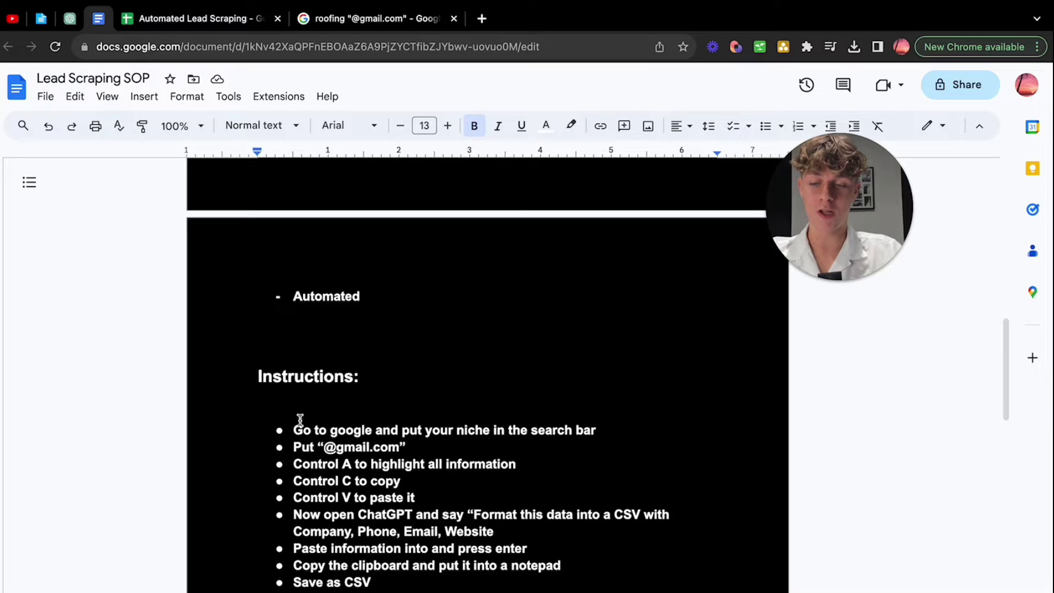
{"action": "left_click_drag", "start_coordinate": [294, 426], "coordinate": [434, 587]}
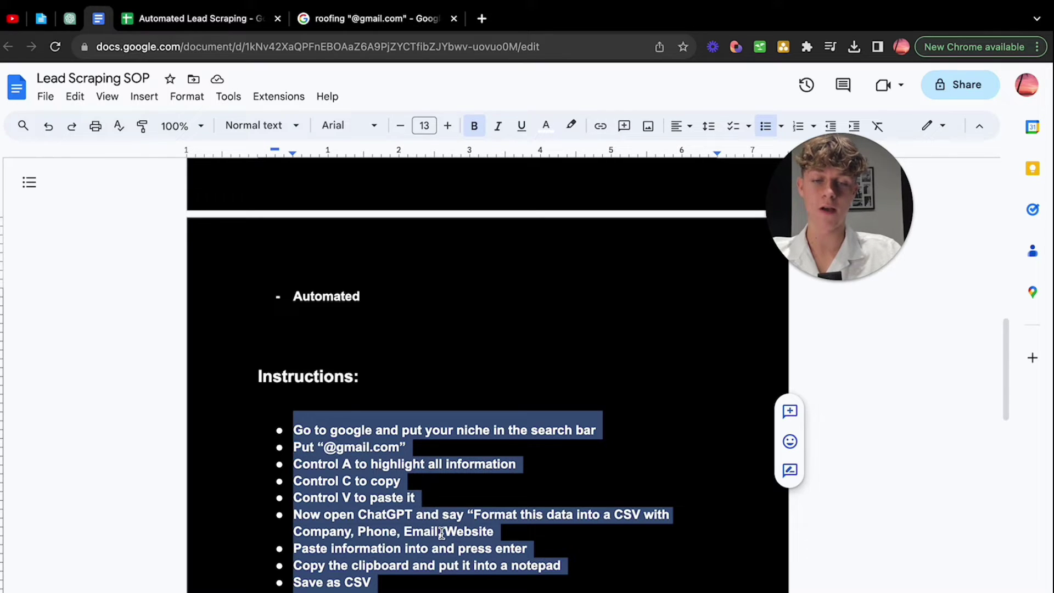
{"action": "left_click", "coordinate": [70, 19]}
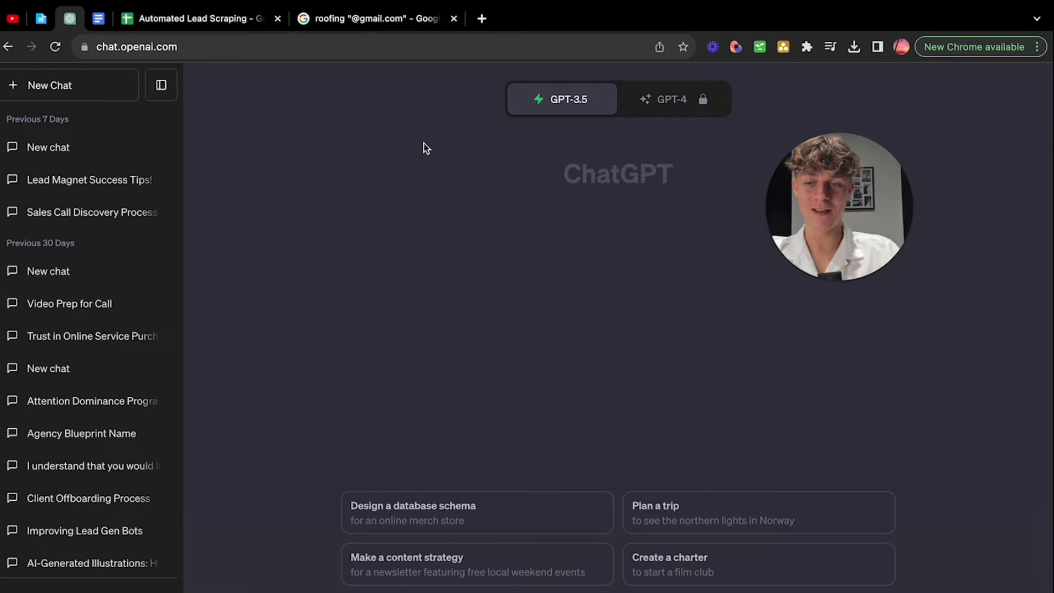
Paste the full roofing search results text into ChatGPT and send it.
{"action": "left_click", "coordinate": [367, 26]}
{"action": "left_click", "coordinate": [55, 259]}
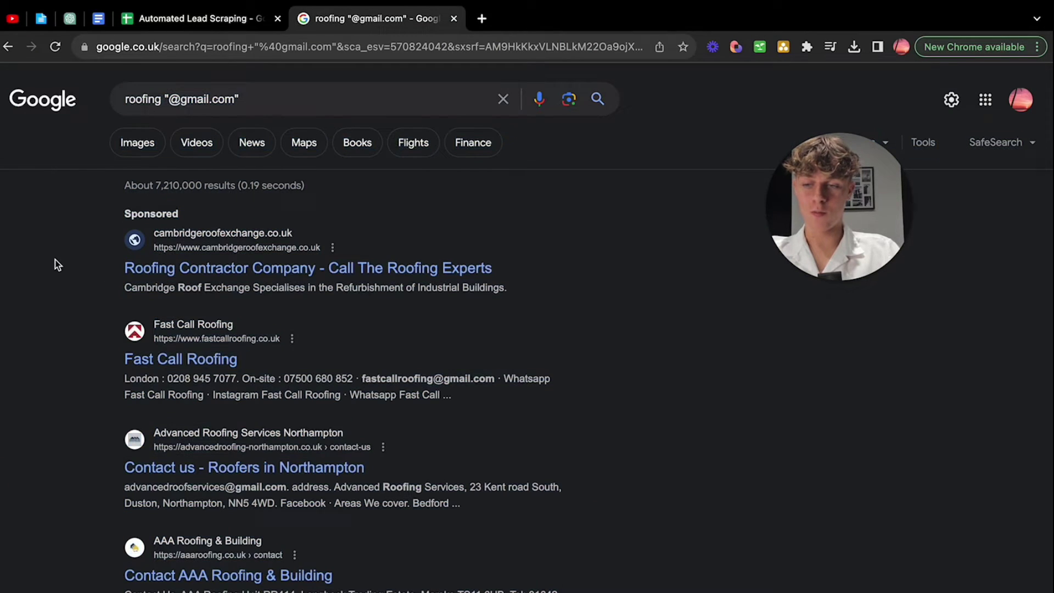
{"action": "key", "text": "ctrl+a"}
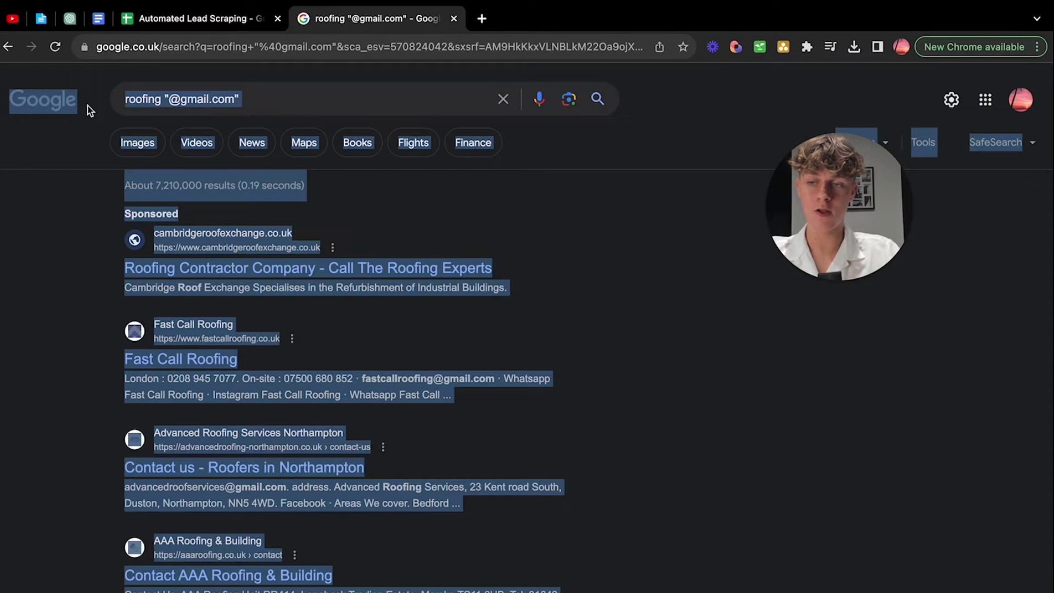
{"action": "left_click", "coordinate": [69, 18]}
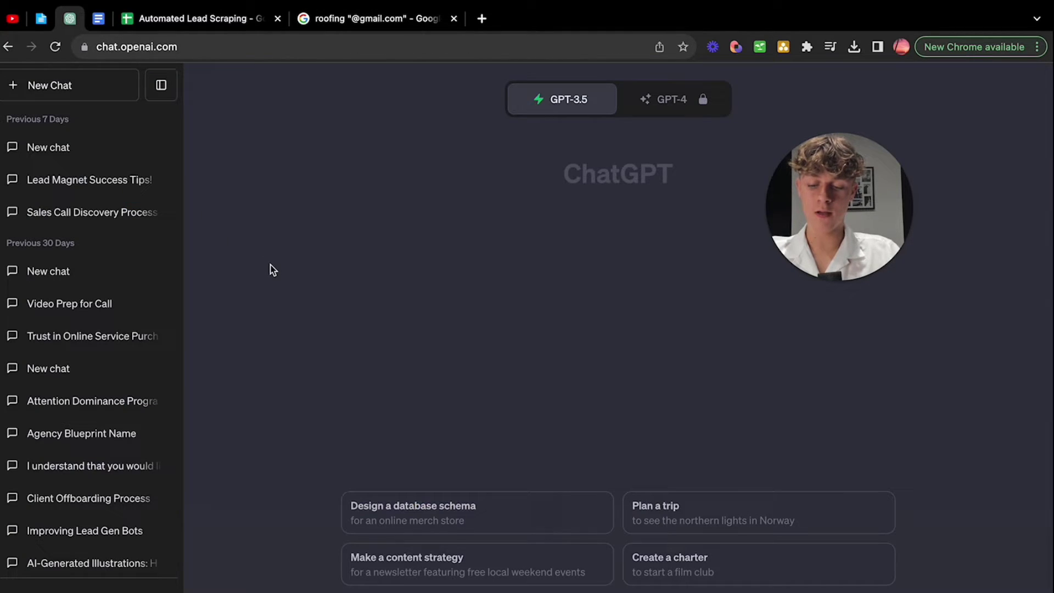
{"action": "key", "text": "ctrl+v"}
{"action": "key", "text": "Return"}
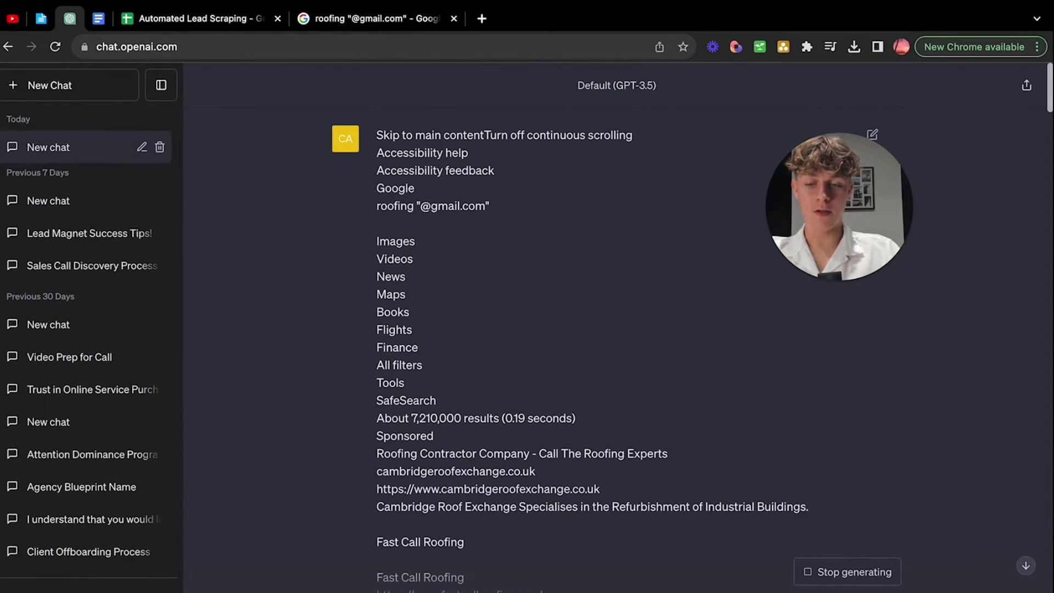
Read ChatGPT's reply describing the list of roofing companies with contact information.
{"action": "scroll", "coordinate": [284, 251], "scroll_direction": "down", "scroll_amount": 5}
{"action": "scroll", "coordinate": [285, 251], "scroll_direction": "down", "scroll_amount": 2}
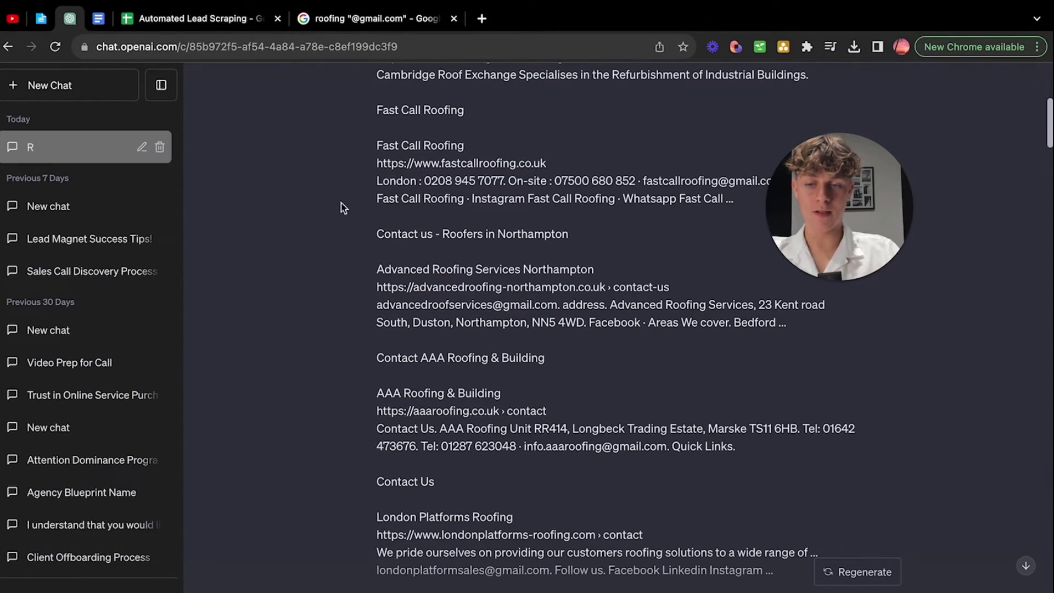
{"action": "left_click_drag", "start_coordinate": [400, 145], "coordinate": [503, 336]}
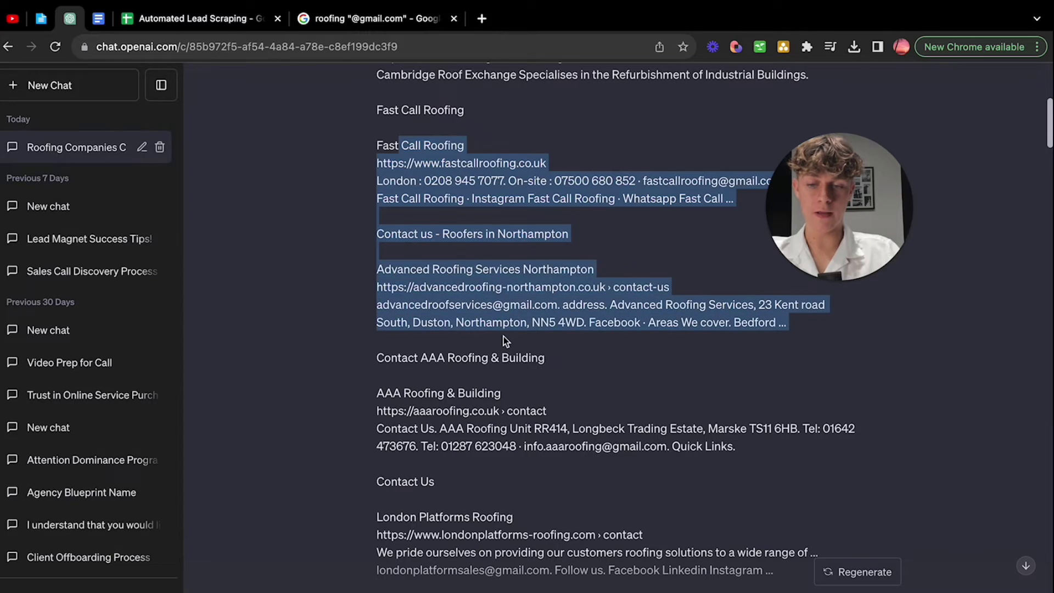
{"action": "scroll", "coordinate": [503, 335], "scroll_direction": "down", "scroll_amount": 8}
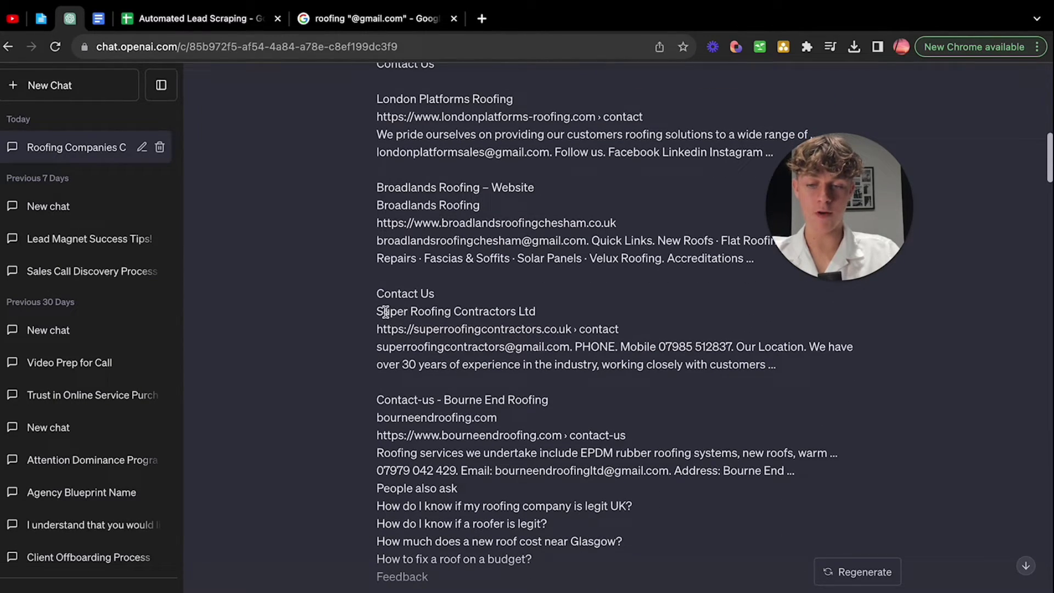
{"action": "left_click_drag", "start_coordinate": [383, 308], "coordinate": [574, 388]}
{"action": "left_click", "coordinate": [574, 388]}
{"action": "scroll", "coordinate": [574, 388], "scroll_direction": "down", "scroll_amount": 4}
{"action": "scroll", "coordinate": [575, 391], "scroll_direction": "down", "scroll_amount": 4}
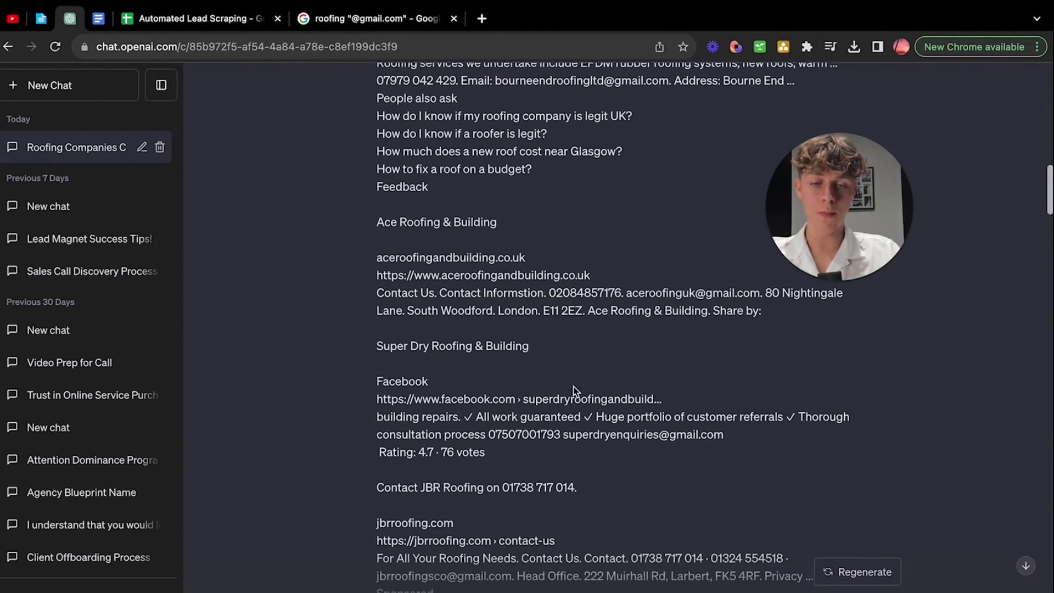
{"action": "scroll", "coordinate": [574, 387], "scroll_direction": "down", "scroll_amount": 20}
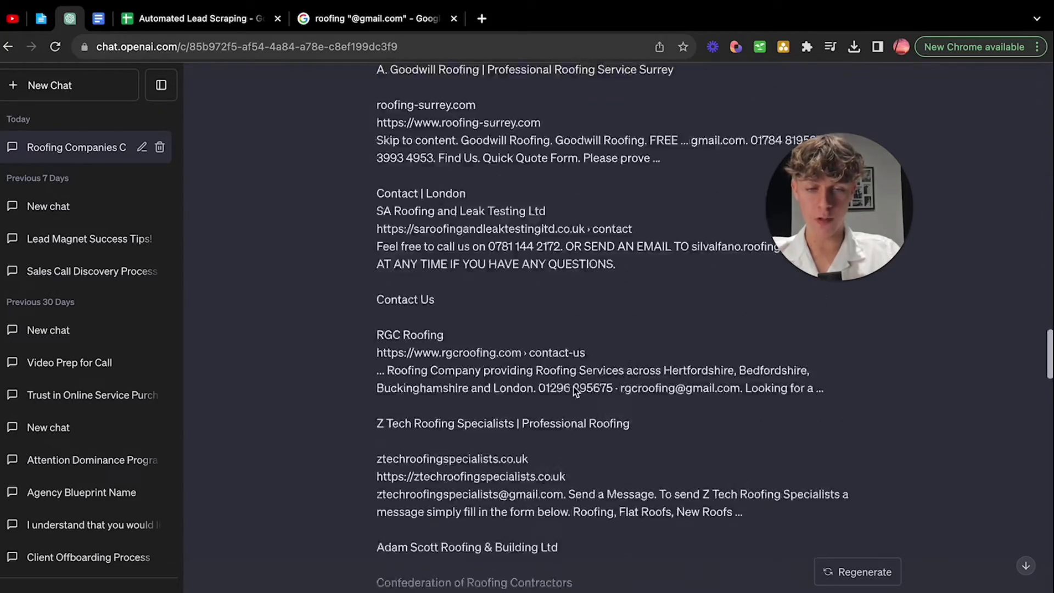
{"action": "scroll", "coordinate": [574, 391], "scroll_direction": "down", "scroll_amount": 10}
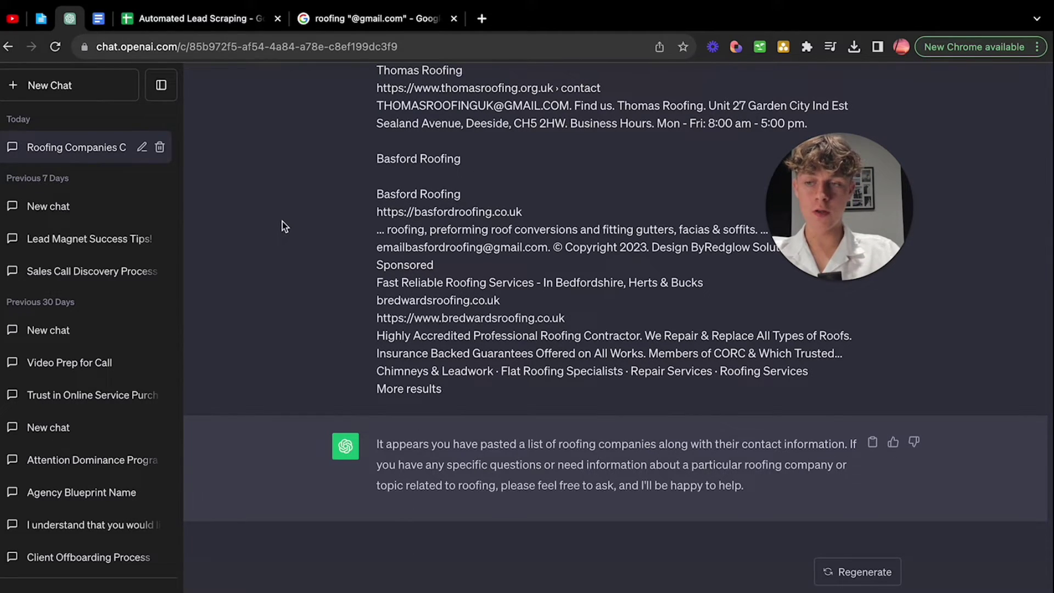
Select the SOP's 'Format this data into a CSV with Company, Phone, Email, Website' prompt.
{"action": "left_click", "coordinate": [99, 19]}
{"action": "left_click", "coordinate": [339, 407]}
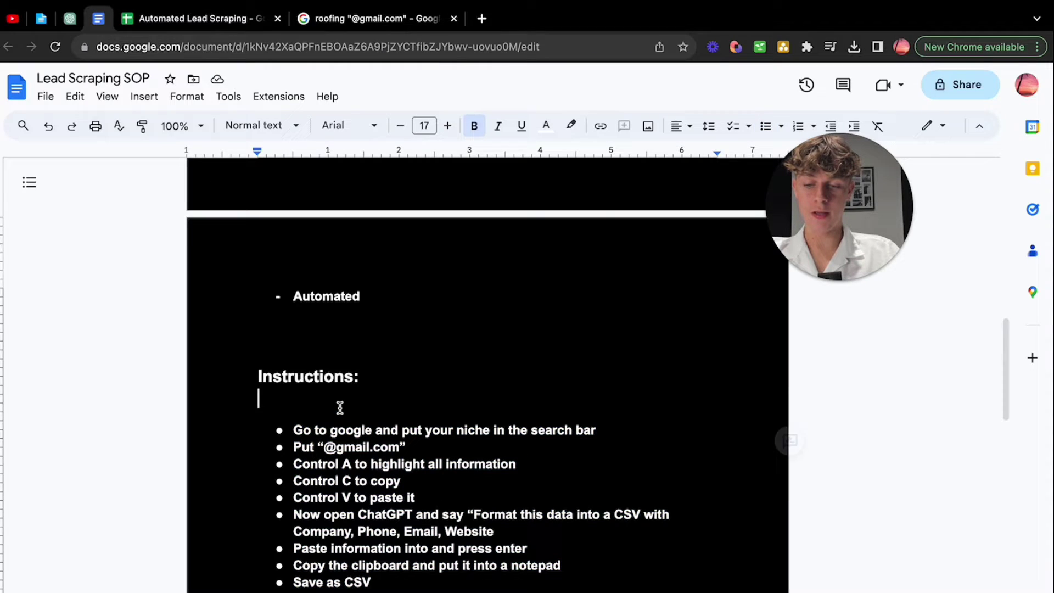
{"action": "scroll", "coordinate": [334, 412], "scroll_direction": "down", "scroll_amount": 2}
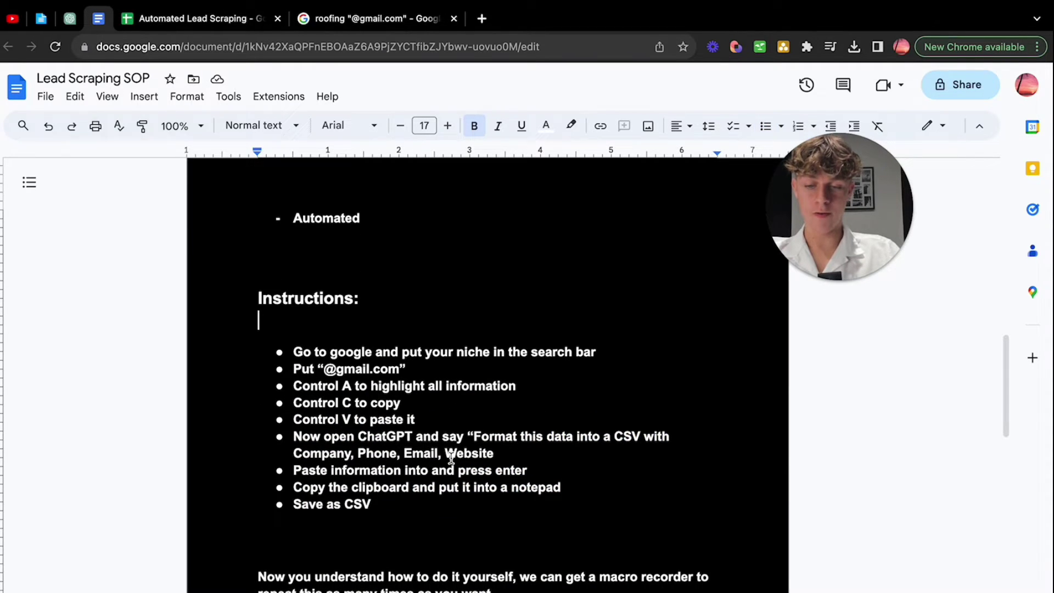
{"action": "left_click_drag", "start_coordinate": [474, 436], "coordinate": [492, 455]}
{"action": "key", "text": "ctrl+c"}
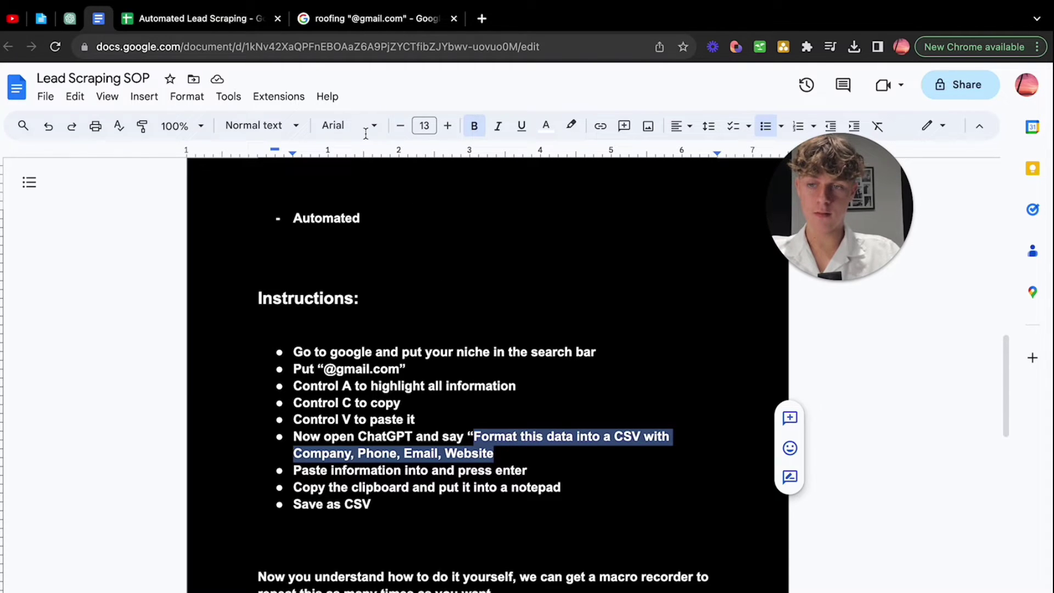
Paste the CSV formatting prompt into ChatGPT and send it.
{"action": "left_click", "coordinate": [69, 20]}
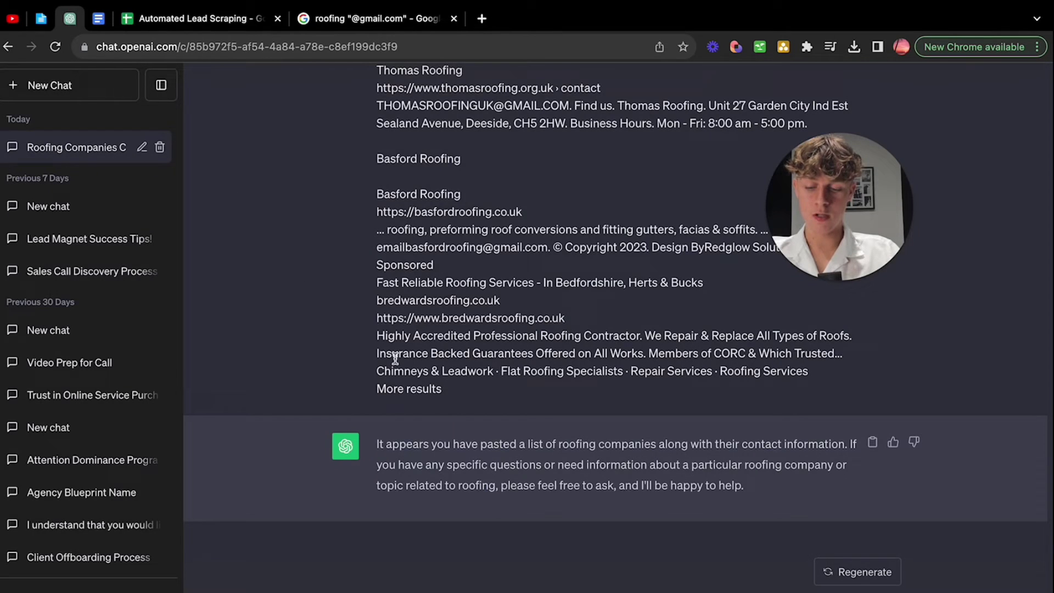
{"action": "key", "text": "ctrl+v"}
{"action": "key", "text": "Return"}
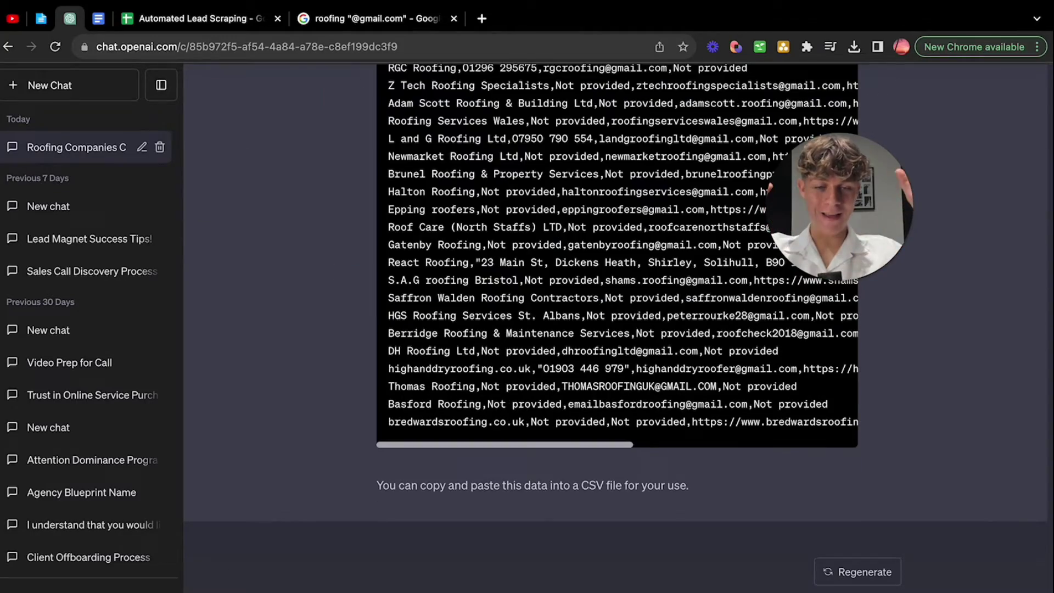
Copy the generated roofing CSV with Company, Phone, Email, Website columns.
{"action": "scroll", "coordinate": [396, 368], "scroll_direction": "up", "scroll_amount": 10}
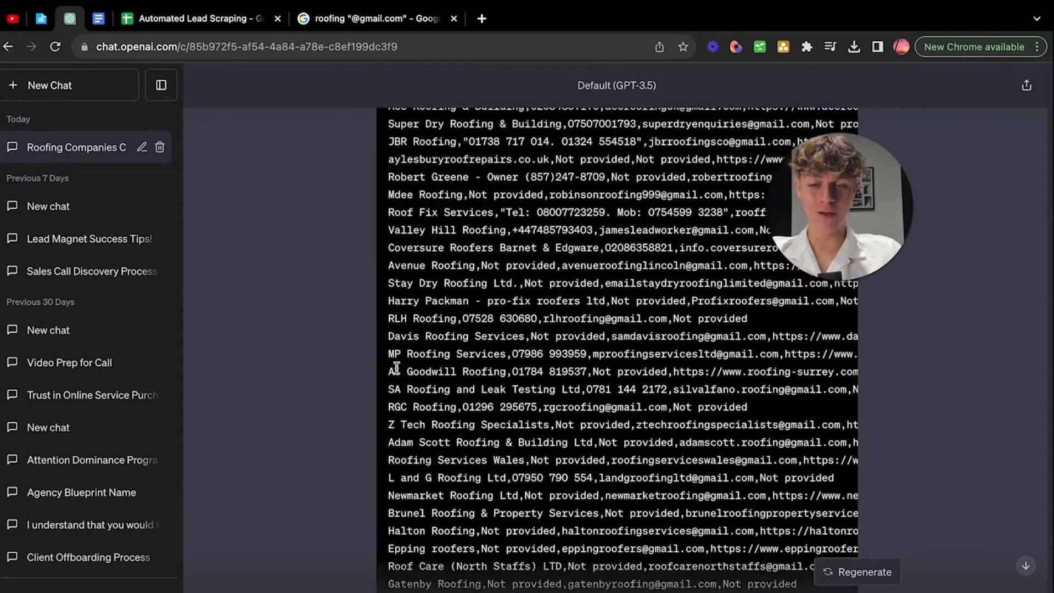
{"action": "scroll", "coordinate": [397, 368], "scroll_direction": "up", "scroll_amount": 3}
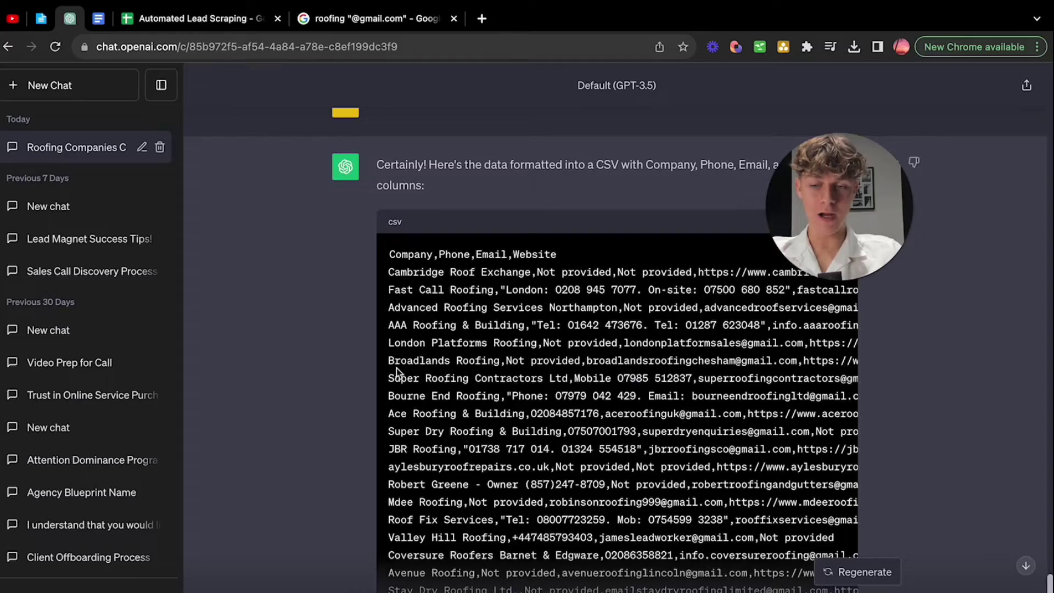
{"action": "scroll", "coordinate": [489, 377], "scroll_direction": "down", "scroll_amount": 10}
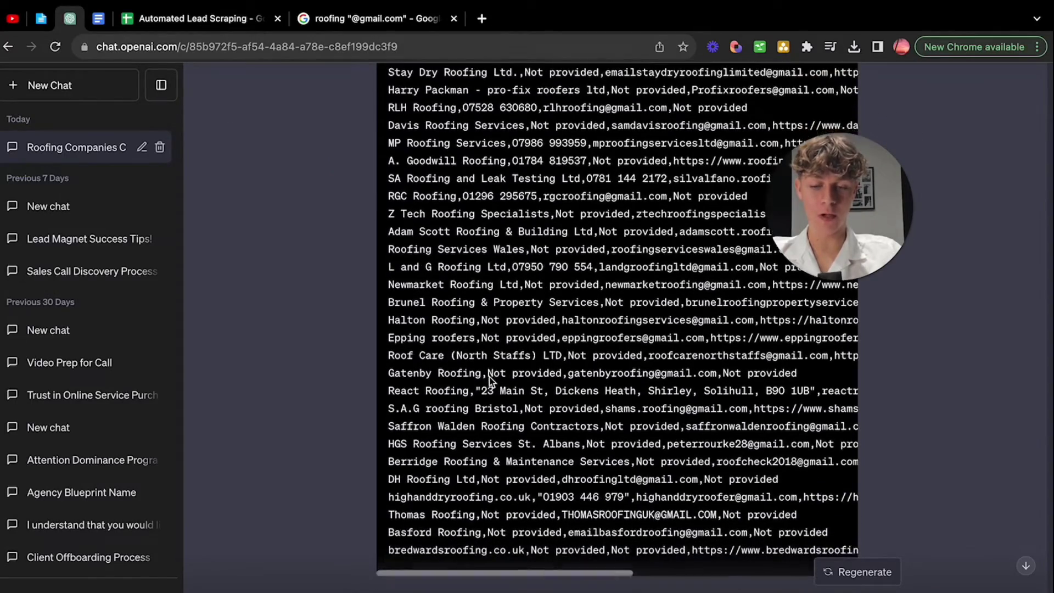
{"action": "scroll", "coordinate": [759, 522], "scroll_direction": "down", "scroll_amount": 2}
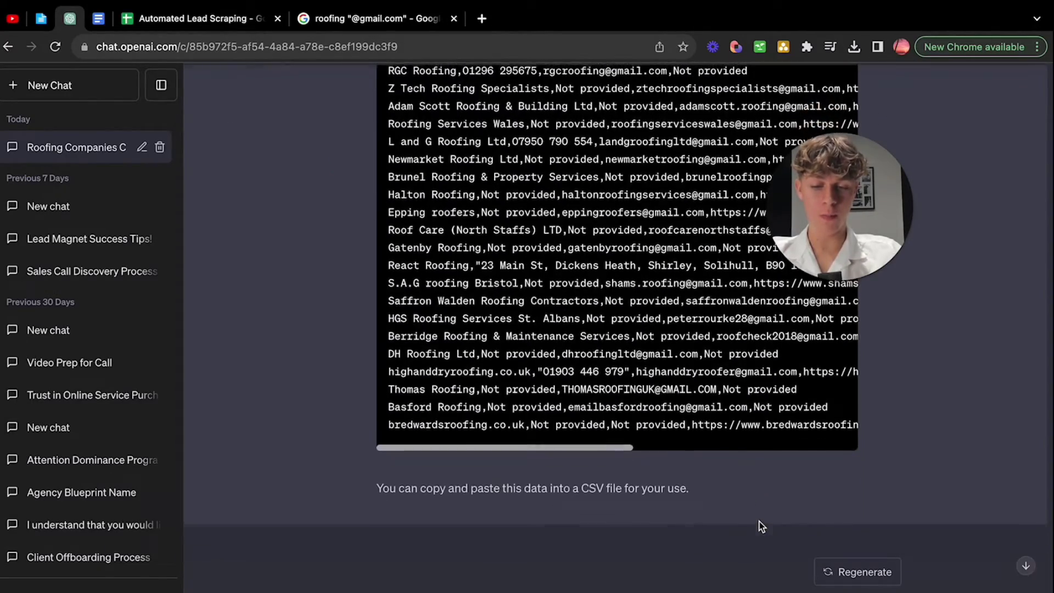
{"action": "scroll", "coordinate": [759, 524], "scroll_direction": "up", "scroll_amount": 10}
{"action": "scroll", "coordinate": [759, 524], "scroll_direction": "up", "scroll_amount": 1}
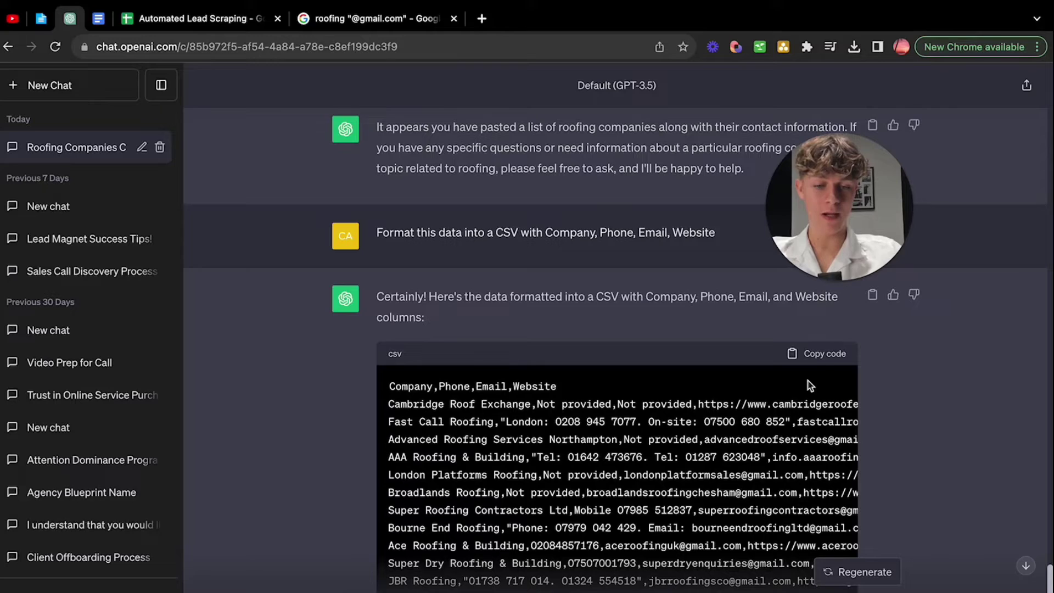
{"action": "left_click", "coordinate": [822, 357]}
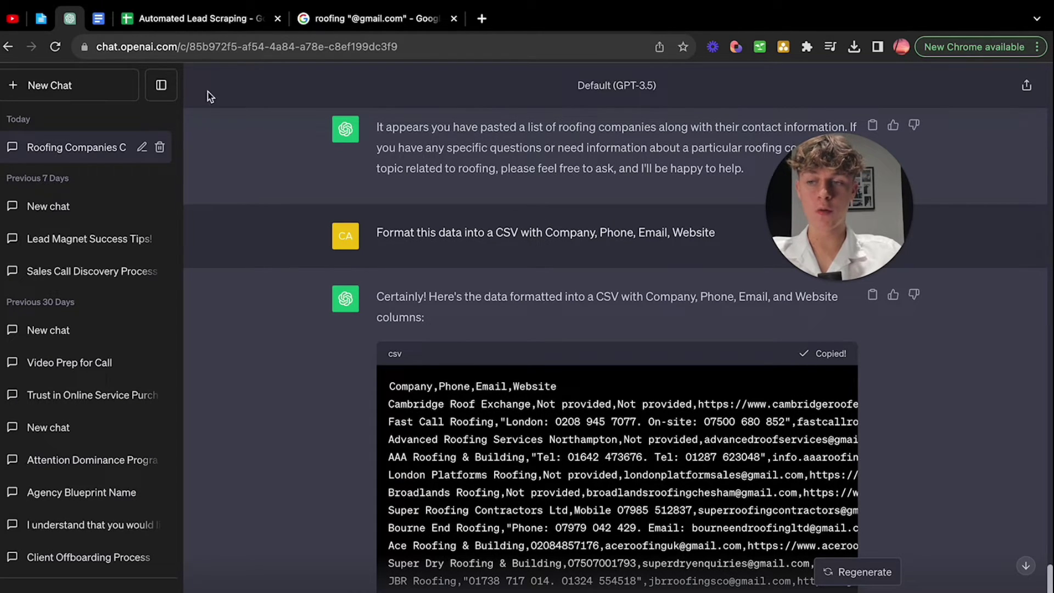
{"action": "left_click", "coordinate": [40, 20]}
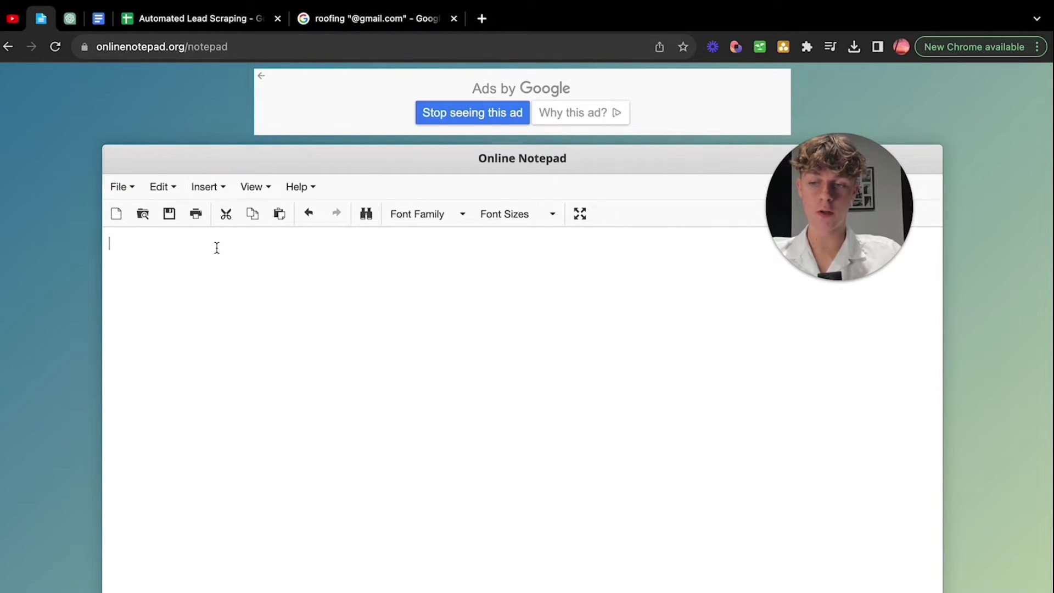
Paste the roofing leads CSV into Online Notepad.
{"action": "key", "text": "super+v"}
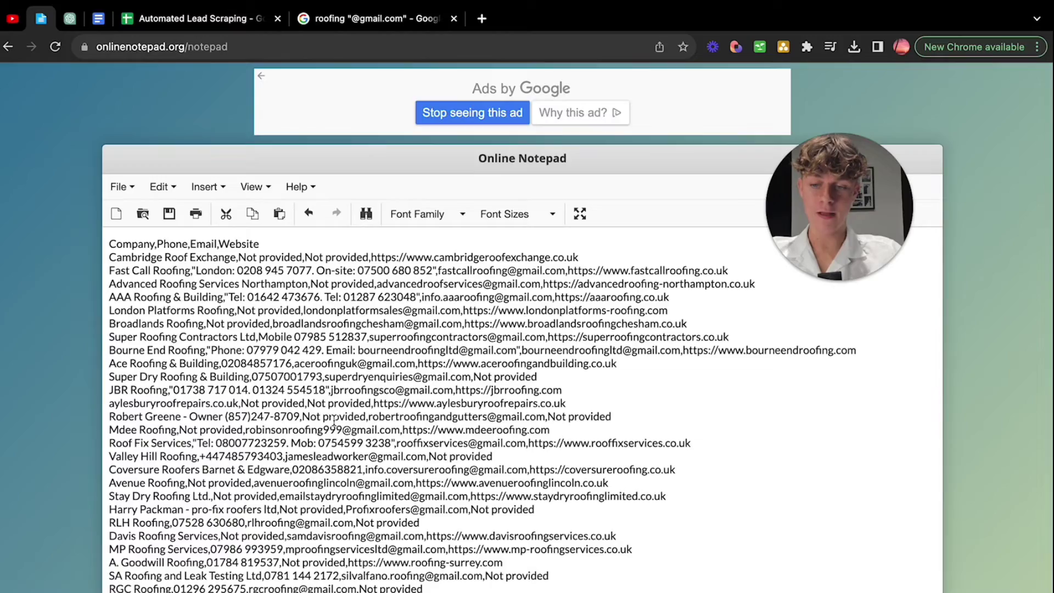
{"action": "scroll", "coordinate": [334, 422], "scroll_direction": "down", "scroll_amount": 10}
{"action": "scroll", "coordinate": [334, 425], "scroll_direction": "up", "scroll_amount": 15}
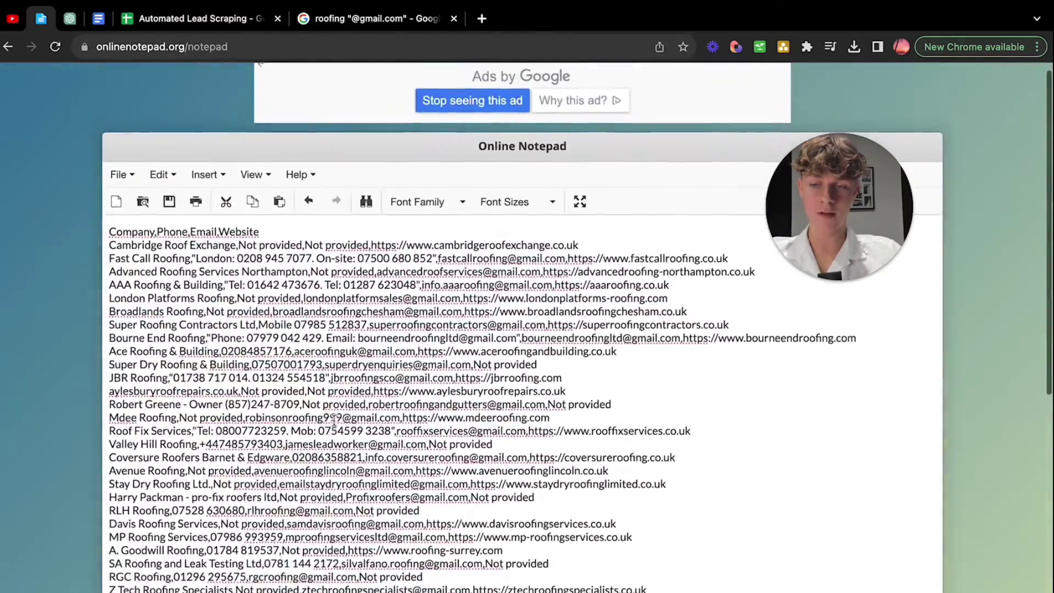
{"action": "scroll", "coordinate": [334, 420], "scroll_direction": "down", "scroll_amount": 1}
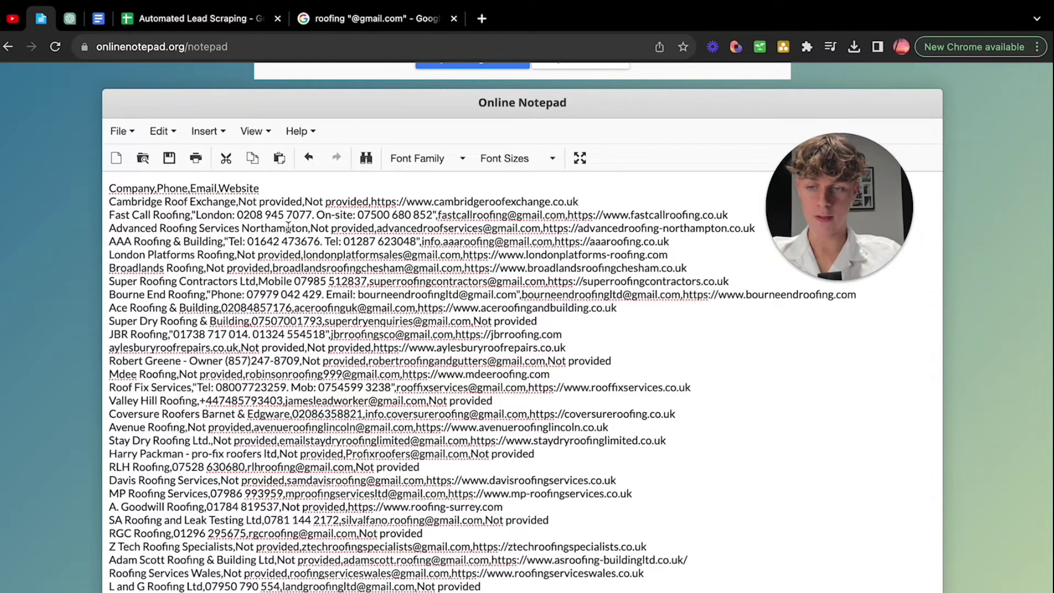
Save the notepad contents under the filename 'roofing leads'.
{"action": "left_click", "coordinate": [118, 131]}
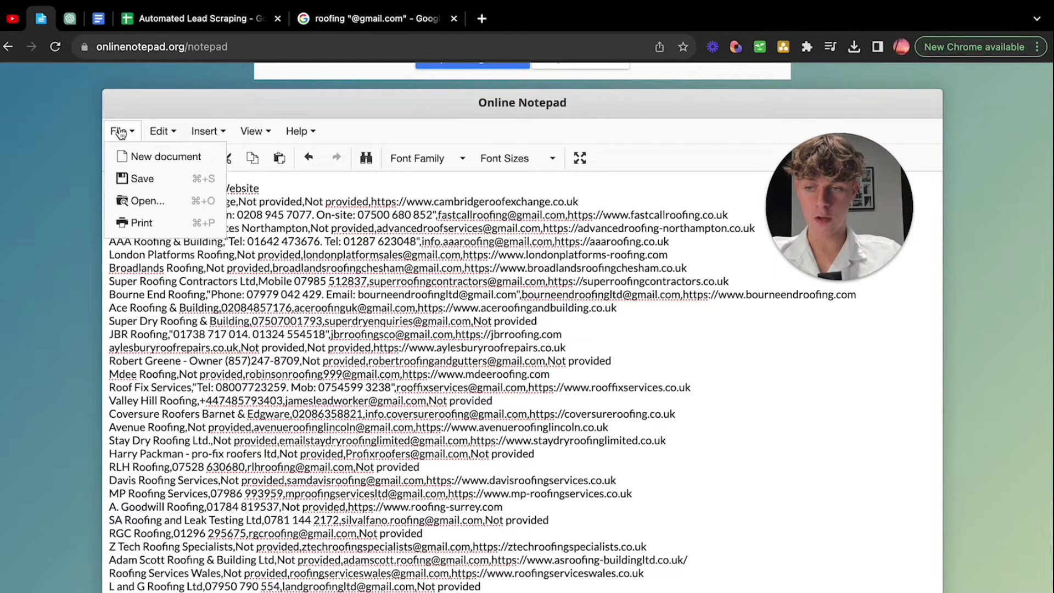
{"action": "left_click", "coordinate": [152, 177]}
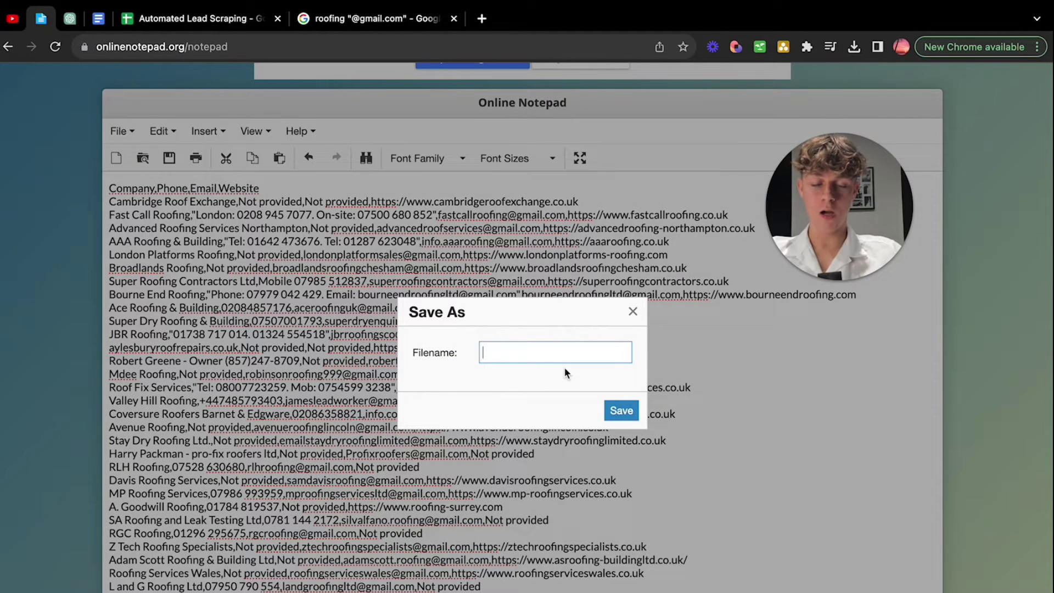
{"action": "type", "text": "roofing"}
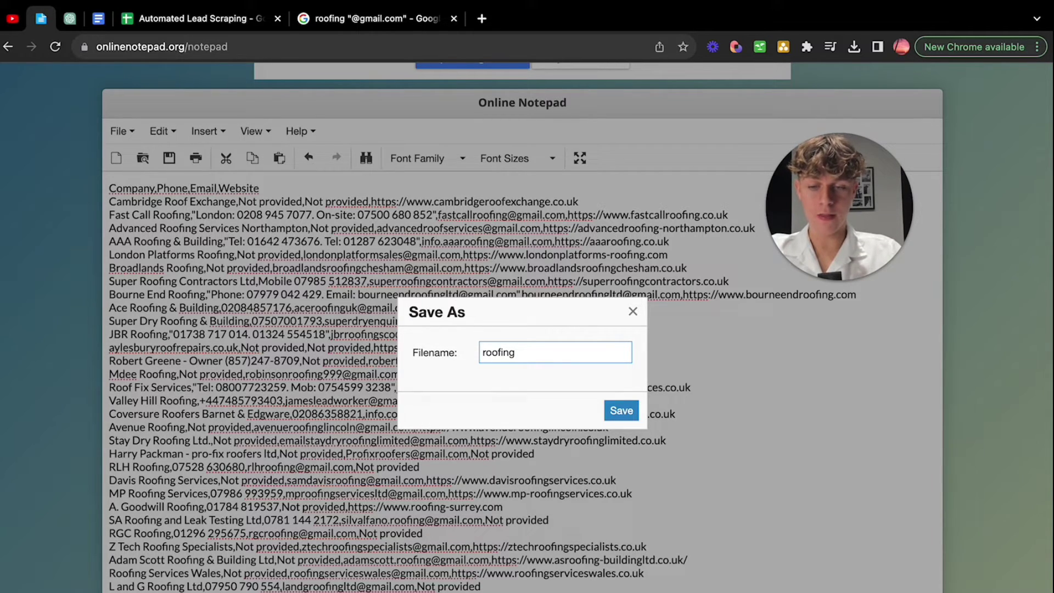
{"action": "type", "text": "la"}
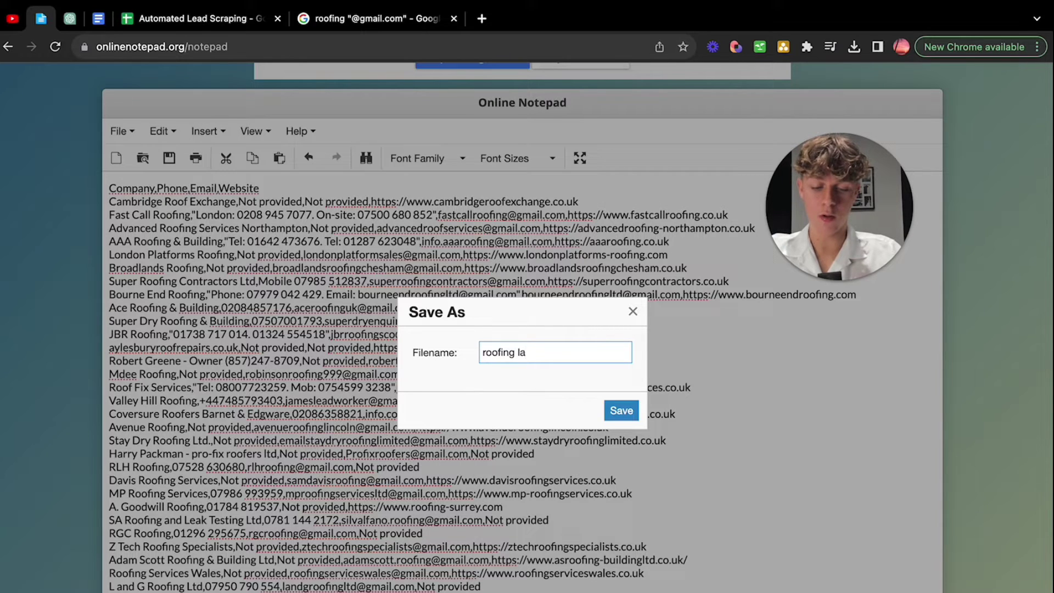
{"action": "type", "text": "eds"}
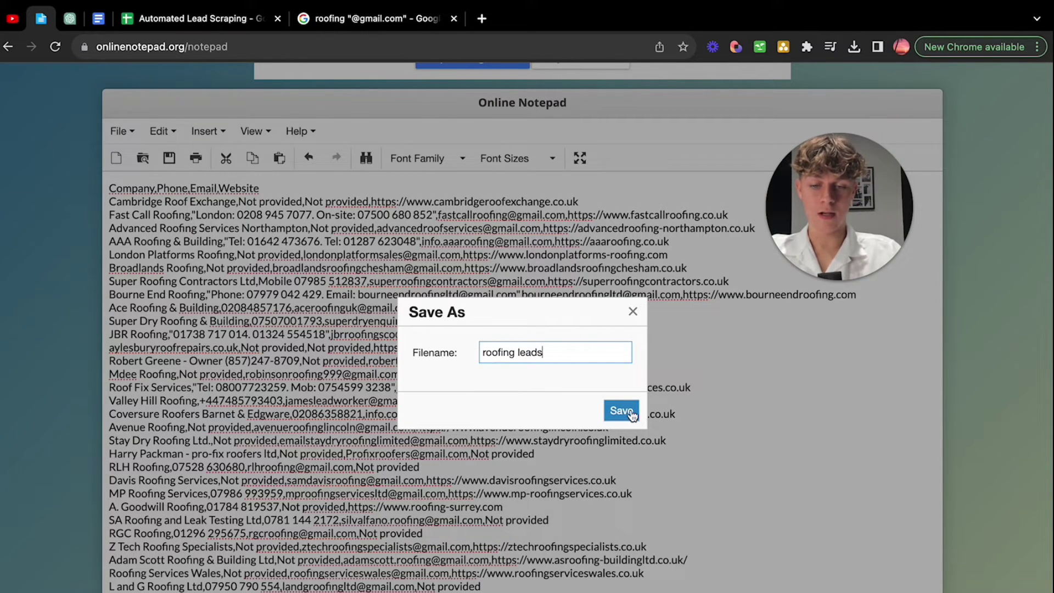
{"action": "left_click", "coordinate": [620, 410]}
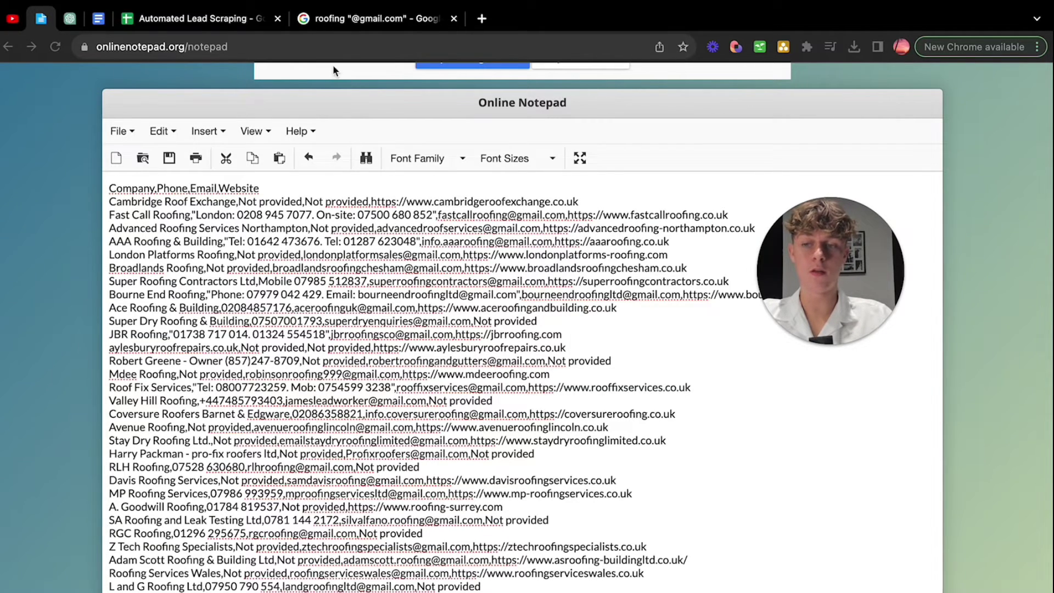
Go to the Automated Lead Scraping sheet's roofing rows 1–6, closing the File > Import dialog.
{"action": "left_click", "coordinate": [209, 20]}
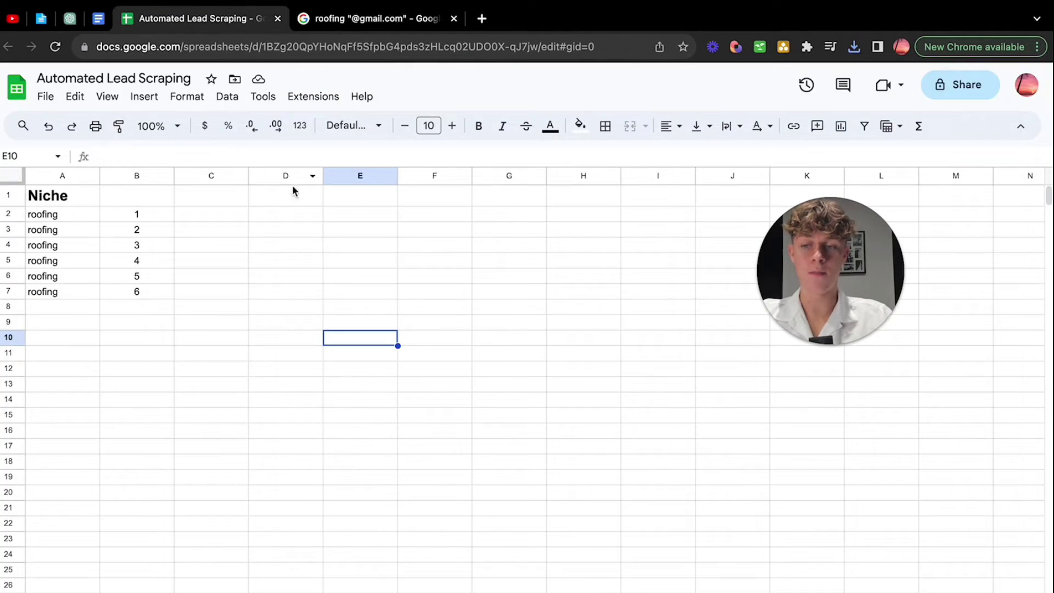
{"action": "left_click", "coordinate": [45, 97]}
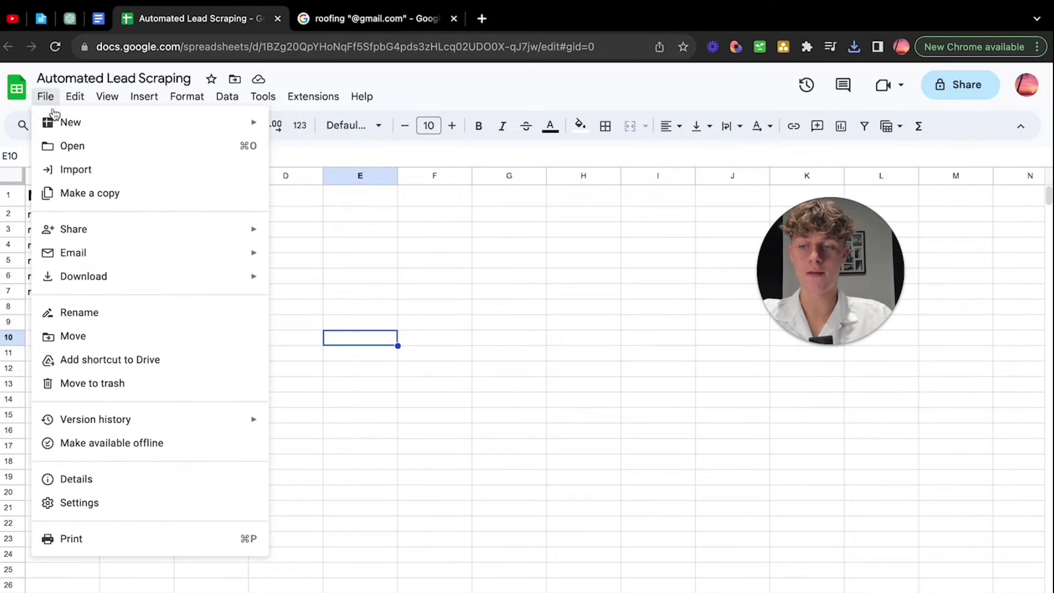
{"action": "left_click", "coordinate": [87, 170]}
{"action": "key", "text": "Escape"}
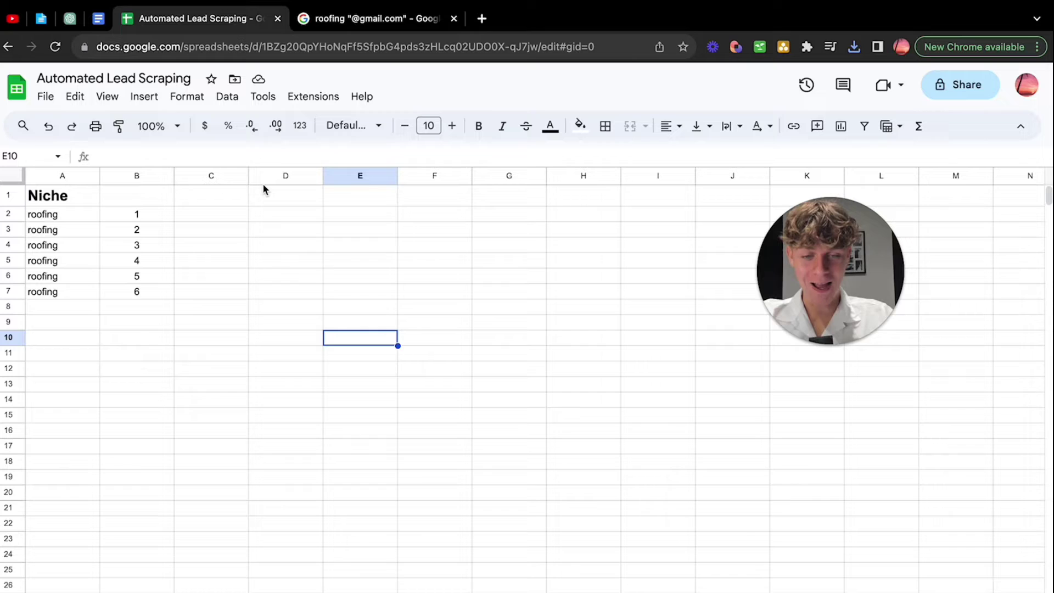
Switch to the Lead Scraping SOP and scroll down through its instructions.
{"action": "left_click", "coordinate": [98, 18]}
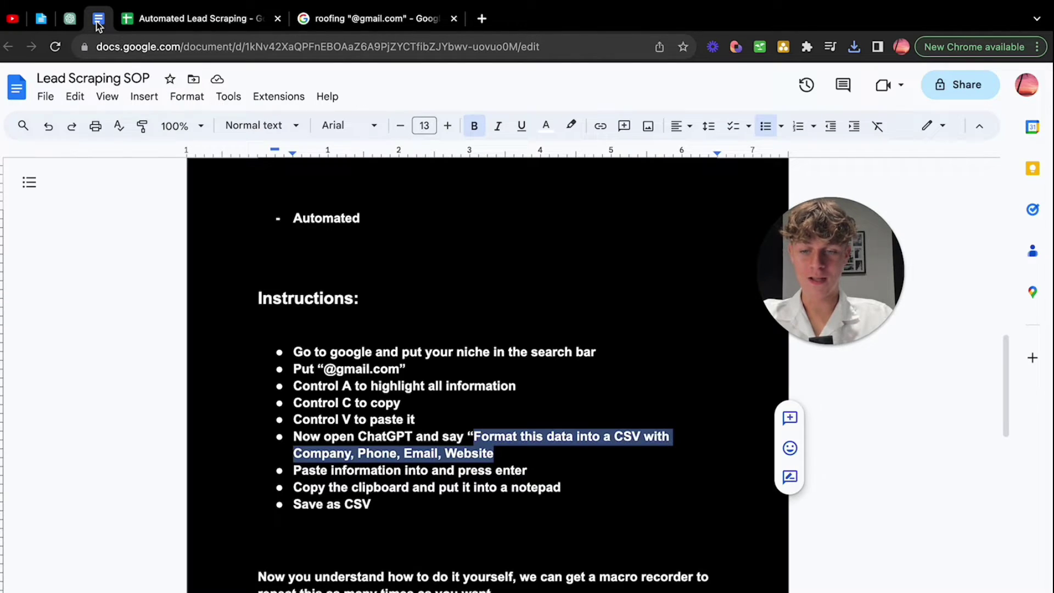
{"action": "left_click", "coordinate": [321, 367]}
{"action": "scroll", "coordinate": [389, 411], "scroll_direction": "down", "scroll_amount": 2}
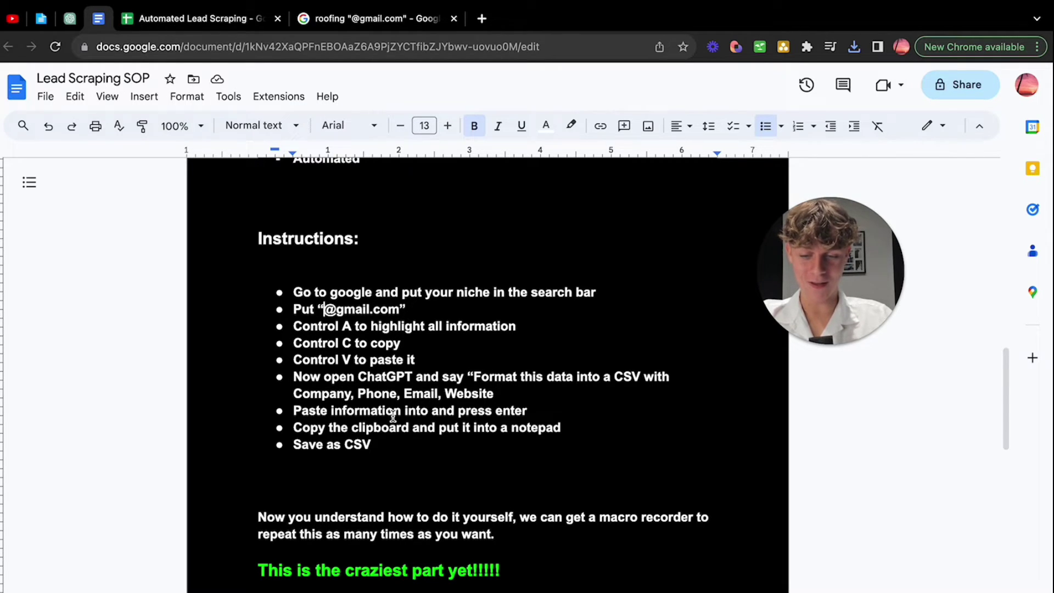
{"action": "scroll", "coordinate": [392, 416], "scroll_direction": "down", "scroll_amount": 2}
{"action": "left_click_drag", "start_coordinate": [258, 462], "coordinate": [490, 462]}
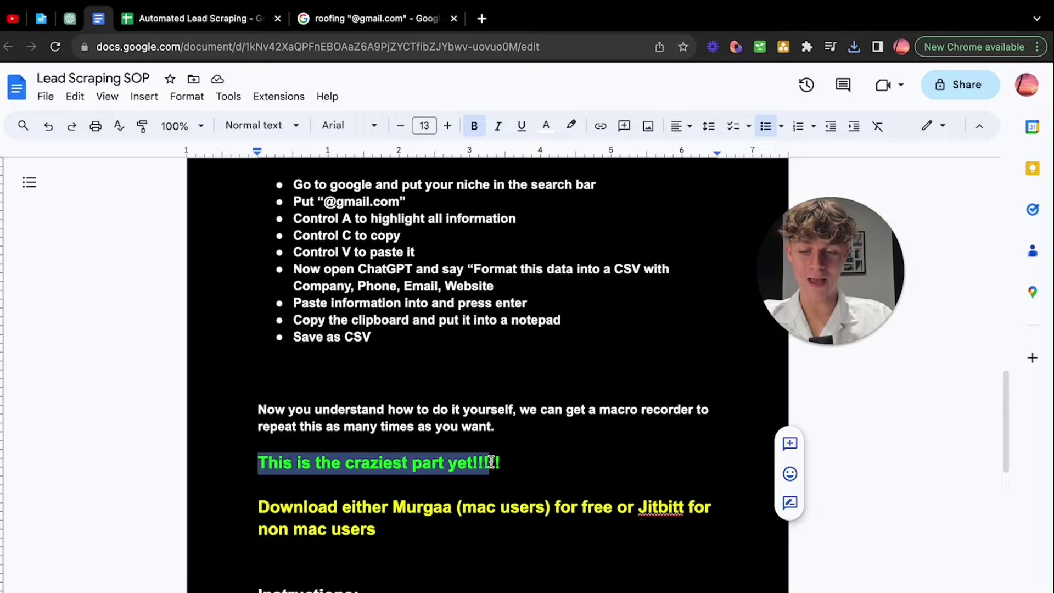
{"action": "left_click", "coordinate": [490, 462]}
{"action": "scroll", "coordinate": [460, 319], "scroll_direction": "up", "scroll_amount": 2}
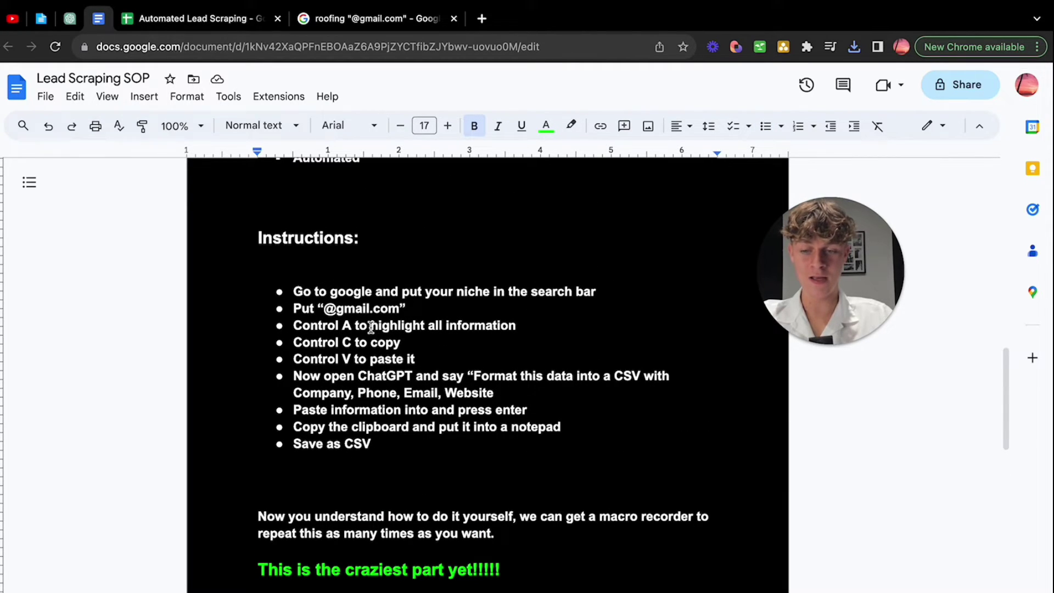
Scroll to the macro recorder section and highlight the Murgaa-for-Mac-users recommendation.
{"action": "scroll", "coordinate": [393, 445], "scroll_direction": "down", "scroll_amount": 2}
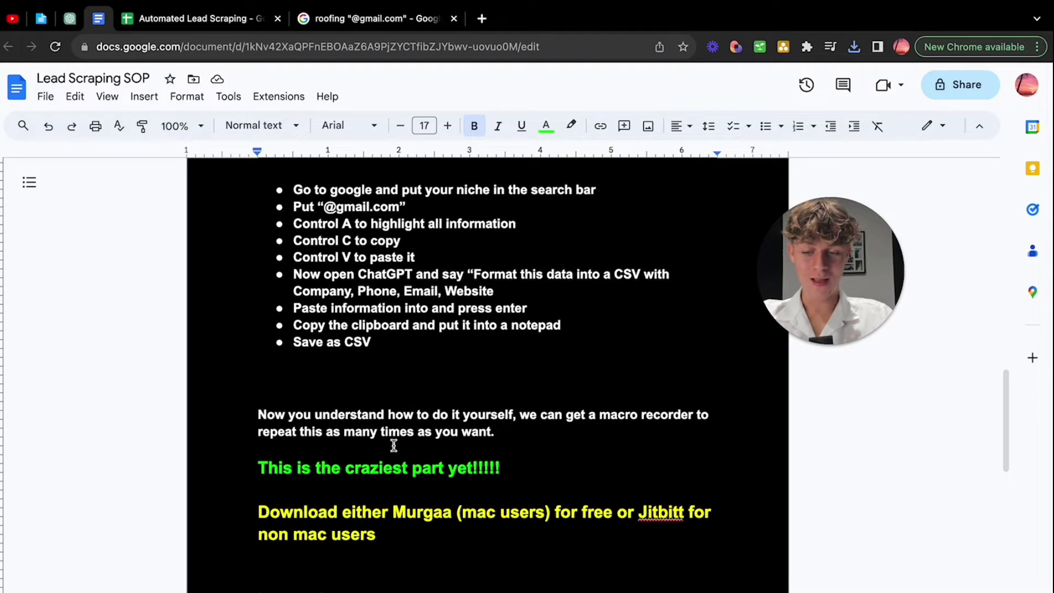
{"action": "scroll", "coordinate": [393, 445], "scroll_direction": "down", "scroll_amount": 2}
{"action": "scroll", "coordinate": [393, 445], "scroll_direction": "down", "scroll_amount": 1}
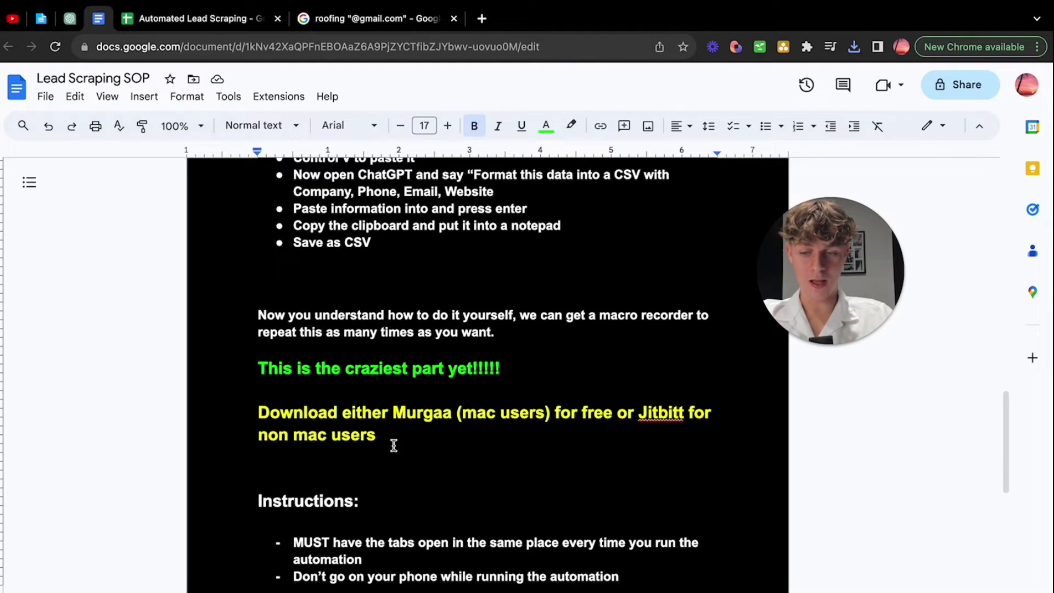
{"action": "scroll", "coordinate": [393, 446], "scroll_direction": "down", "scroll_amount": 2}
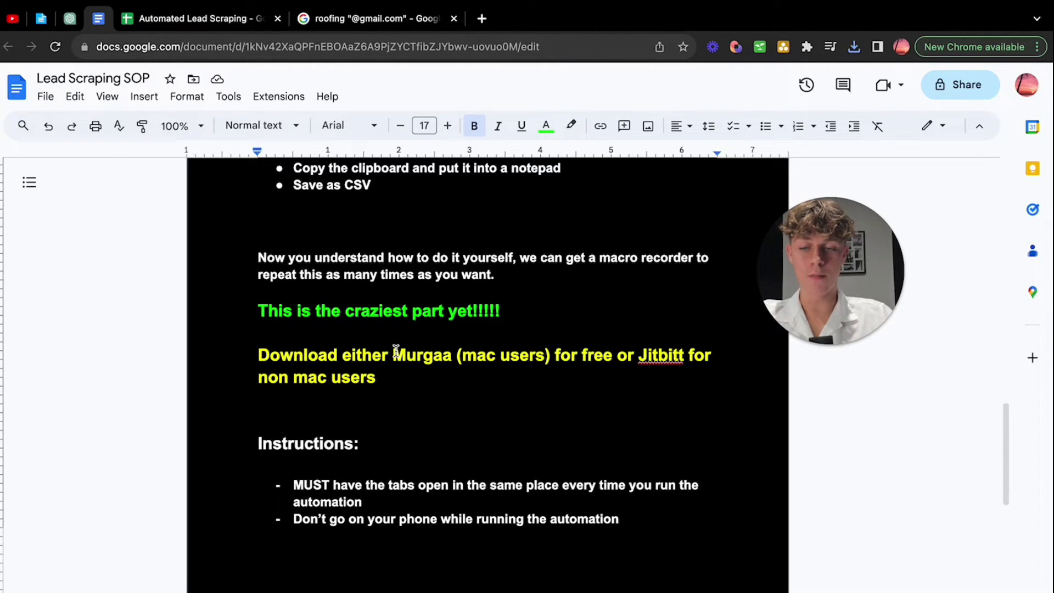
{"action": "left_click_drag", "start_coordinate": [395, 351], "coordinate": [530, 355]}
{"action": "left_click", "coordinate": [460, 355]}
{"action": "left_click", "coordinate": [530, 356]}
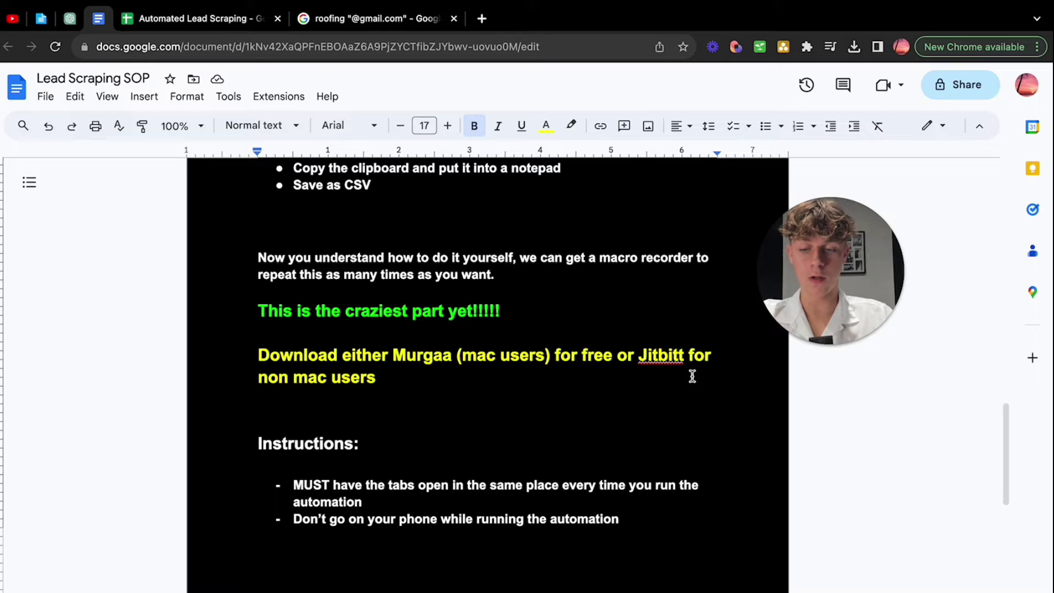
{"action": "scroll", "coordinate": [692, 377], "scroll_direction": "down", "scroll_amount": 1}
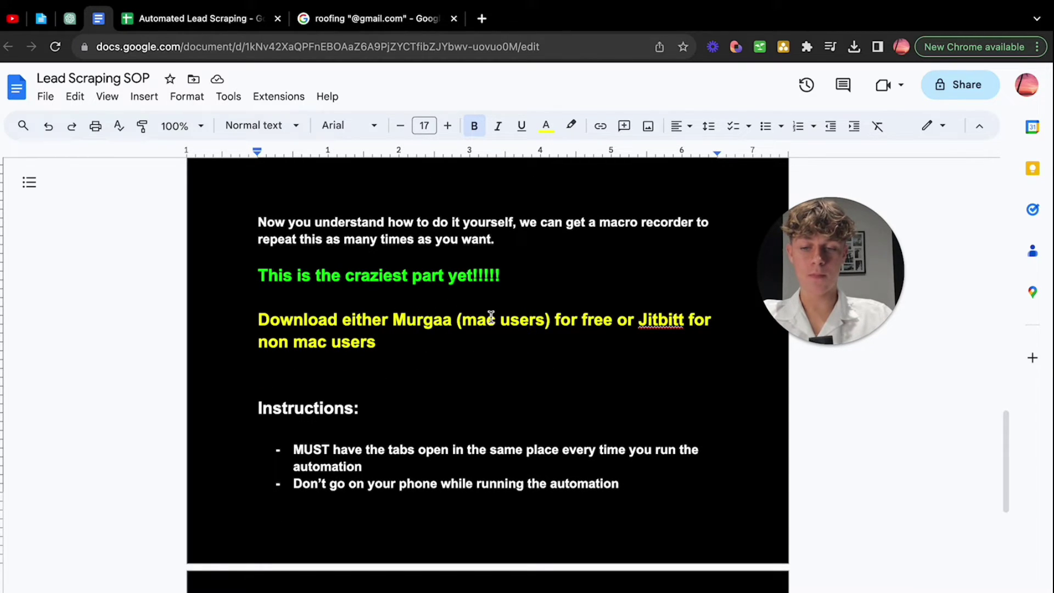
{"action": "left_click_drag", "start_coordinate": [392, 322], "coordinate": [549, 322]}
{"action": "left_click", "coordinate": [455, 322]}
{"action": "left_click", "coordinate": [550, 323]}
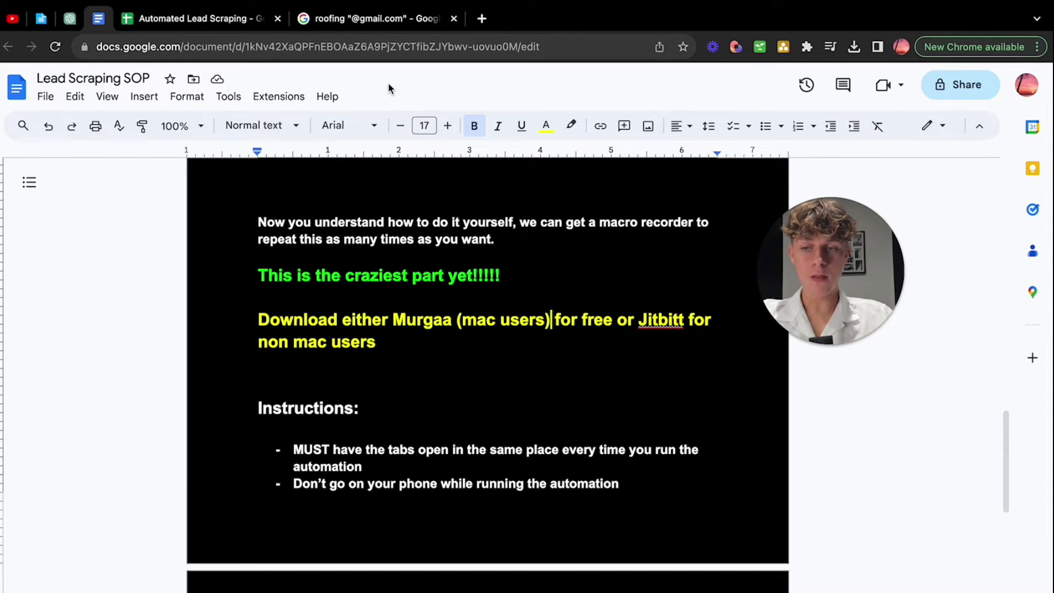
{"action": "left_click", "coordinate": [308, 20]}
{"action": "left_click", "coordinate": [322, 348]}
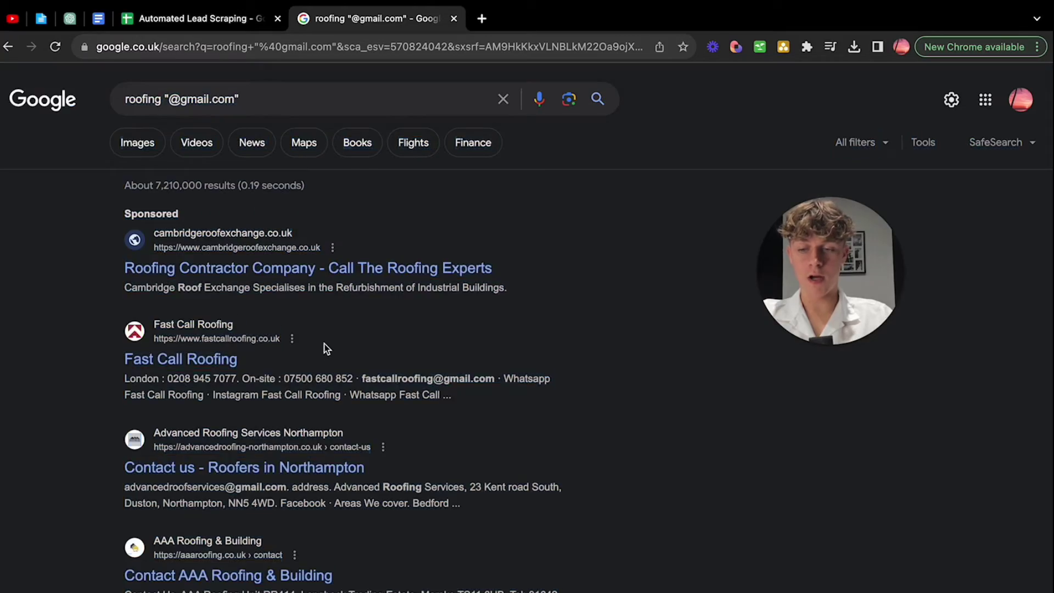
{"action": "scroll", "coordinate": [324, 348], "scroll_direction": "down", "scroll_amount": 15}
{"action": "scroll", "coordinate": [325, 349], "scroll_direction": "down", "scroll_amount": 20}
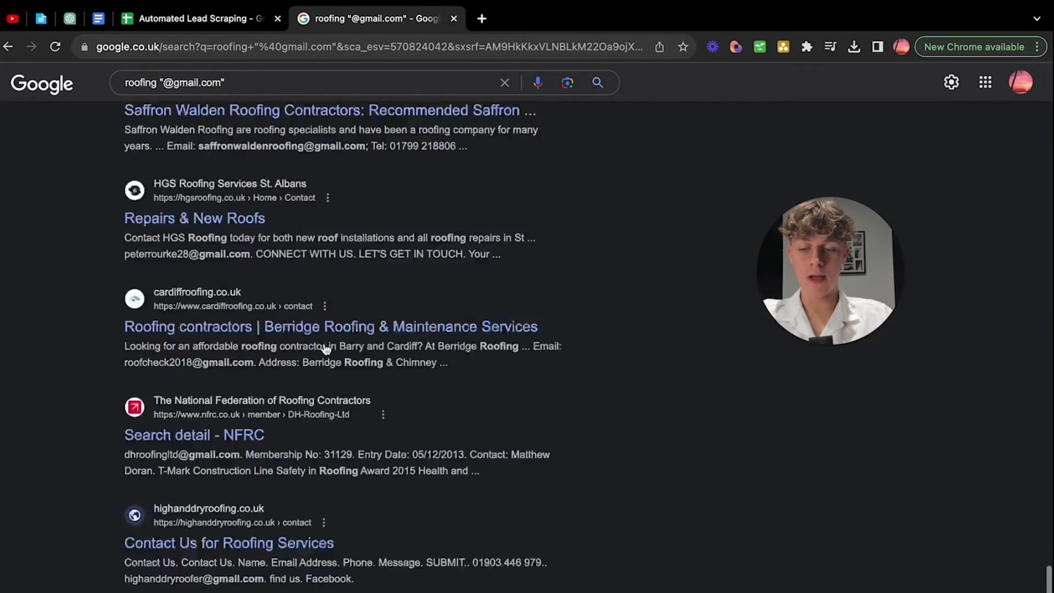
{"action": "scroll", "coordinate": [326, 349], "scroll_direction": "up", "scroll_amount": 1}
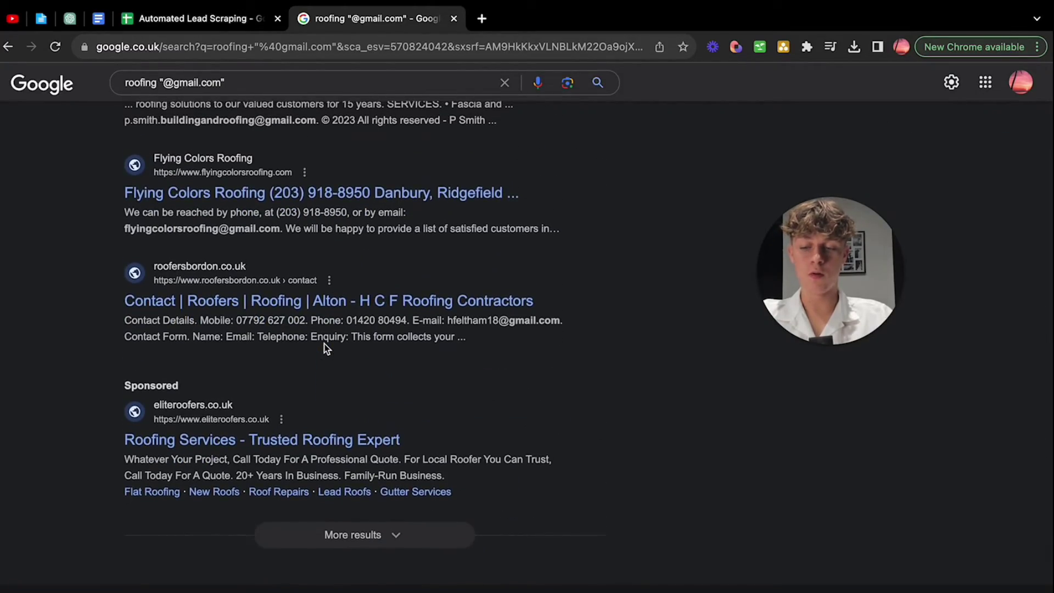
{"action": "left_click", "coordinate": [380, 537]}
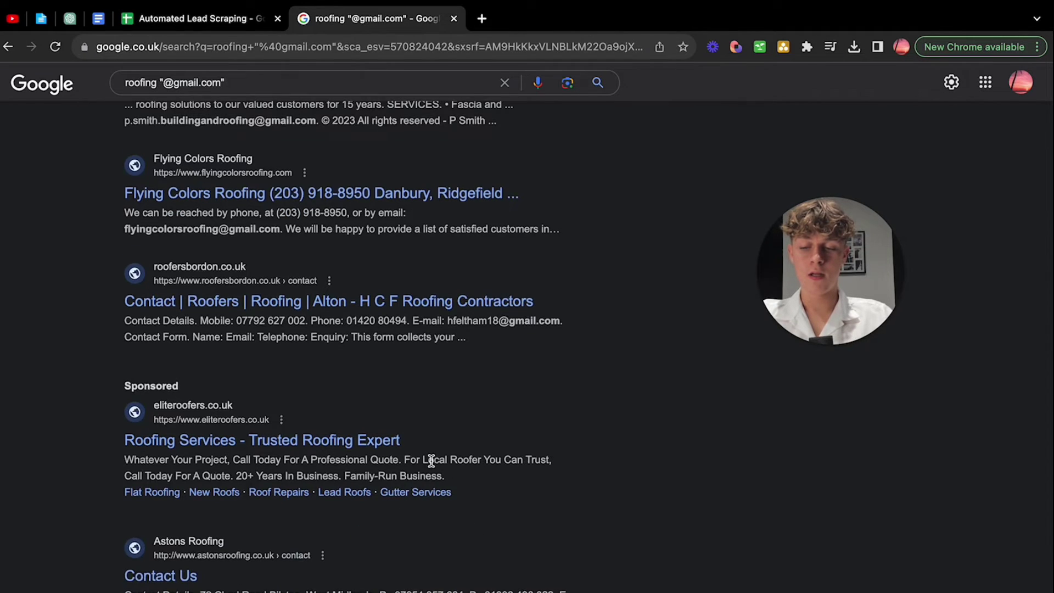
{"action": "scroll", "coordinate": [430, 464], "scroll_direction": "down", "scroll_amount": 10}
{"action": "scroll", "coordinate": [428, 483], "scroll_direction": "up", "scroll_amount": 1}
{"action": "left_click", "coordinate": [416, 532]}
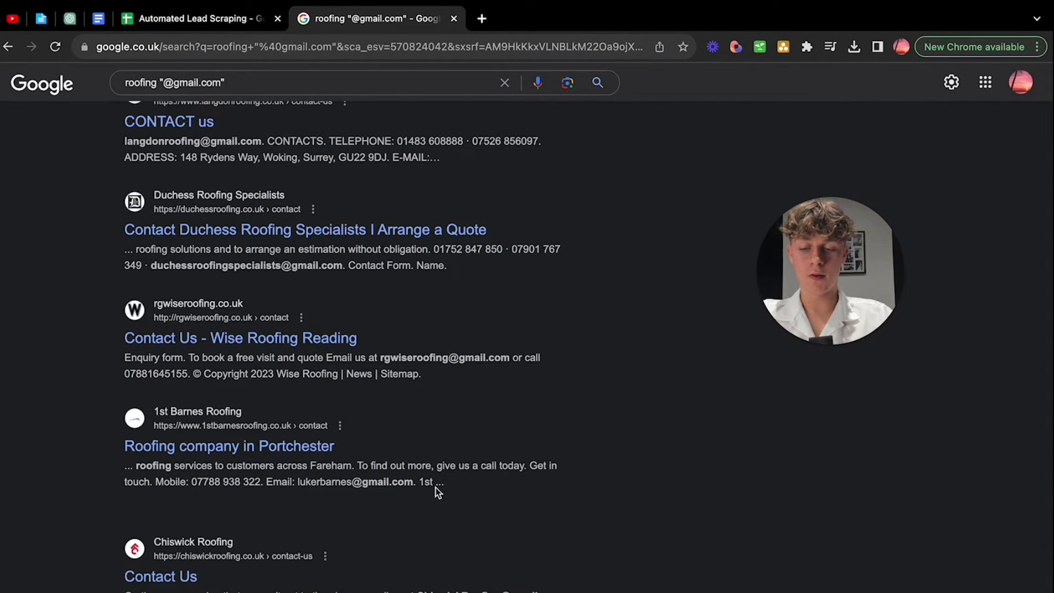
{"action": "scroll", "coordinate": [435, 488], "scroll_direction": "down", "scroll_amount": 10}
{"action": "scroll", "coordinate": [419, 508], "scroll_direction": "up", "scroll_amount": 1}
{"action": "left_click", "coordinate": [403, 528]}
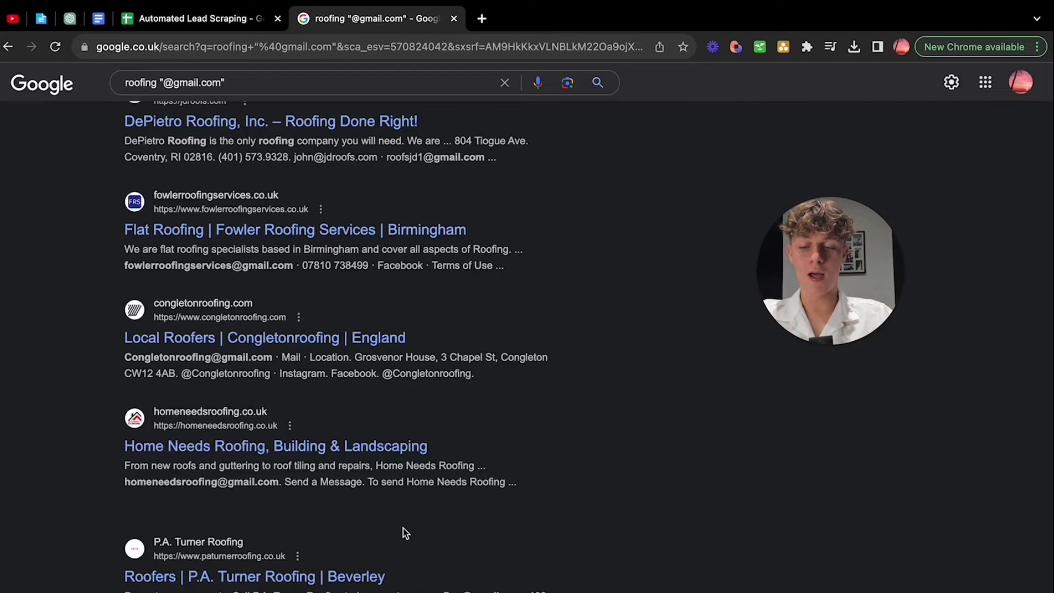
{"action": "scroll", "coordinate": [403, 528], "scroll_direction": "down", "scroll_amount": 10}
{"action": "scroll", "coordinate": [404, 529], "scroll_direction": "up", "scroll_amount": 1}
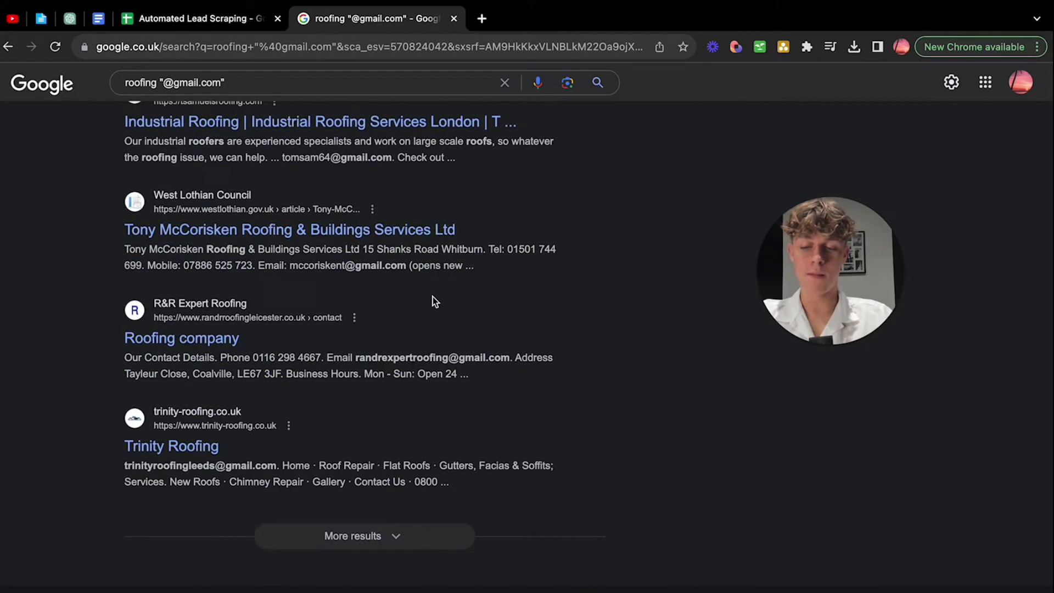
{"action": "scroll", "coordinate": [520, 343], "scroll_direction": "down", "scroll_amount": 10}
{"action": "scroll", "coordinate": [533, 410], "scroll_direction": "up", "scroll_amount": 20}
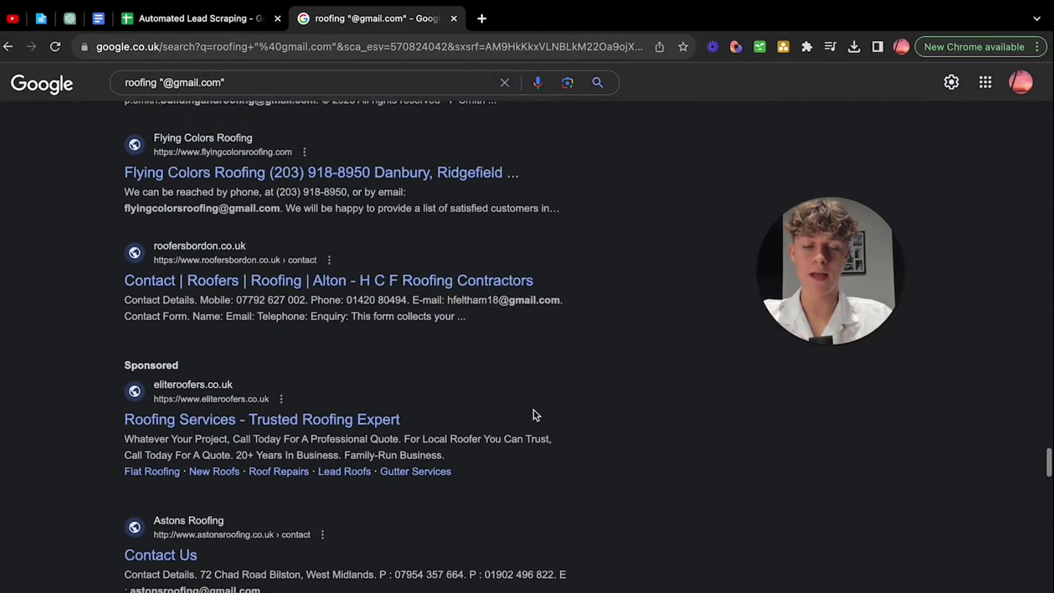
{"action": "scroll", "coordinate": [535, 454], "scroll_direction": "up", "scroll_amount": 20}
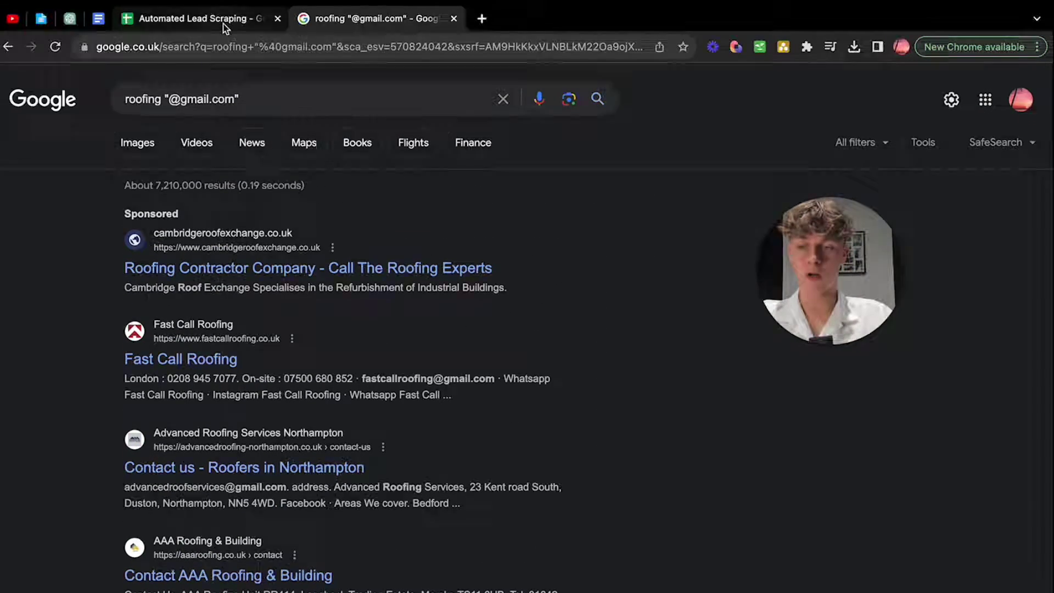
Return to the Automated Lead Scraping sheet and select the numbers 1–6 in B2:B7.
{"action": "left_click", "coordinate": [264, 19]}
{"action": "left_click", "coordinate": [55, 220]}
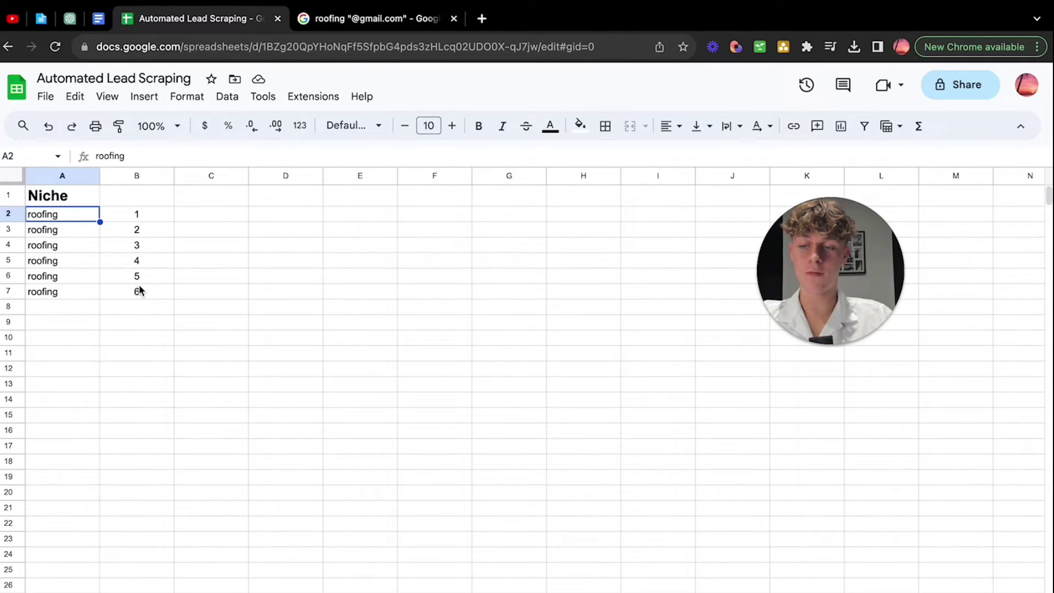
{"action": "left_click_drag", "start_coordinate": [139, 291], "coordinate": [140, 212]}
{"action": "left_click", "coordinate": [227, 226]}
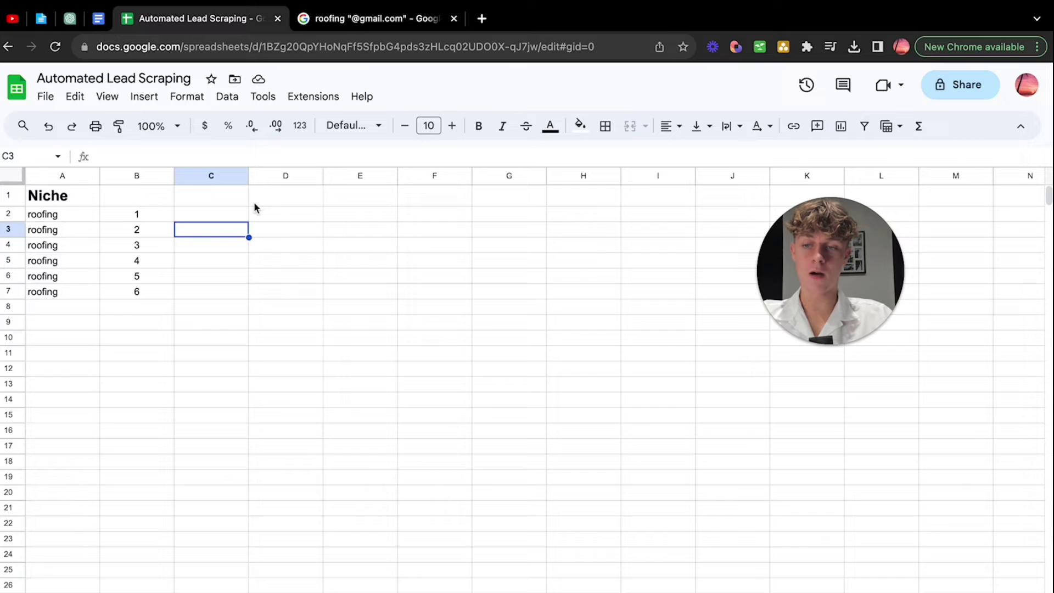
Read the SOP's macro tips, highlighting the 'Takes time to master' bullet.
{"action": "left_click", "coordinate": [91, 24]}
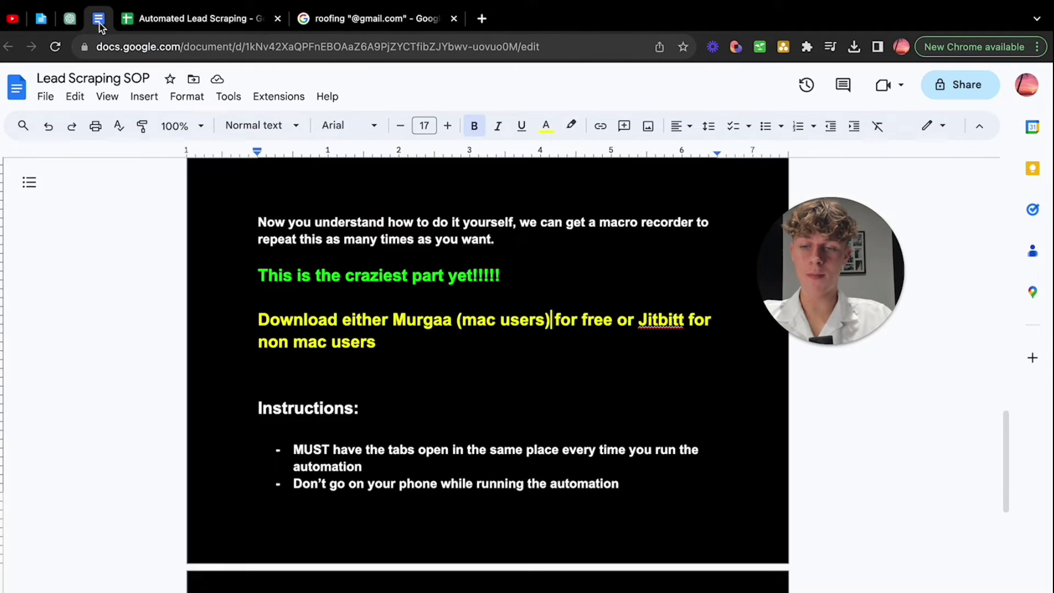
{"action": "scroll", "coordinate": [358, 392], "scroll_direction": "down", "scroll_amount": 3}
{"action": "scroll", "coordinate": [359, 393], "scroll_direction": "down", "scroll_amount": 1}
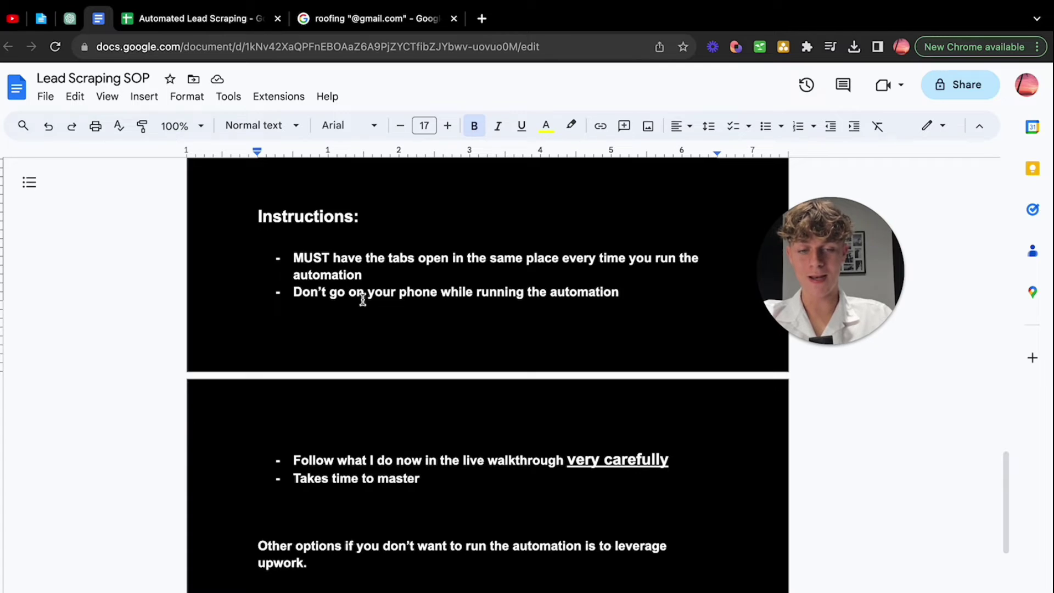
{"action": "scroll", "coordinate": [363, 299], "scroll_direction": "down", "scroll_amount": 1}
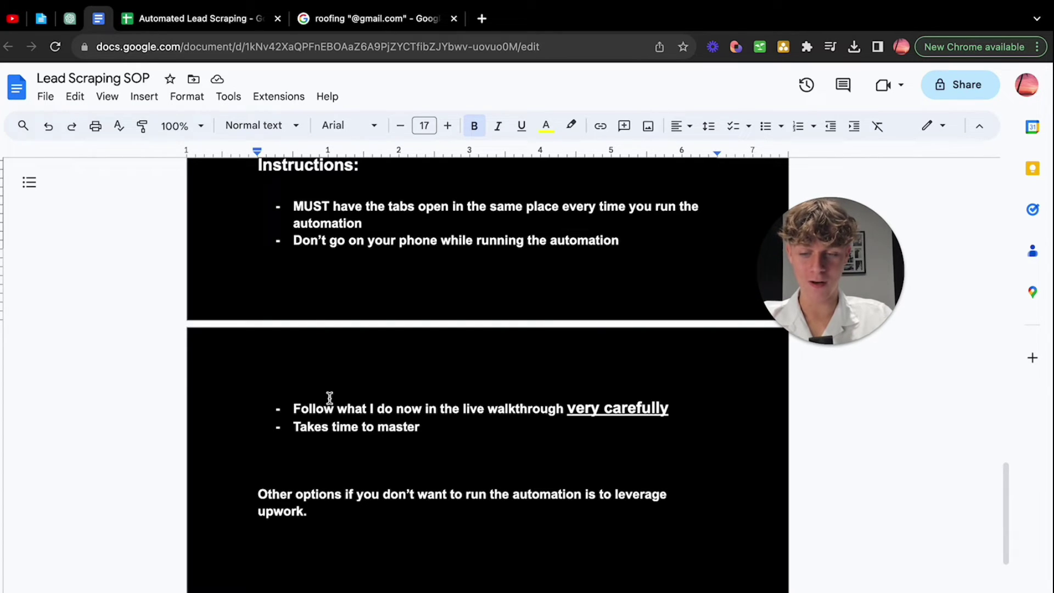
{"action": "left_click_drag", "start_coordinate": [420, 427], "coordinate": [300, 420]}
{"action": "left_click", "coordinate": [300, 420]}
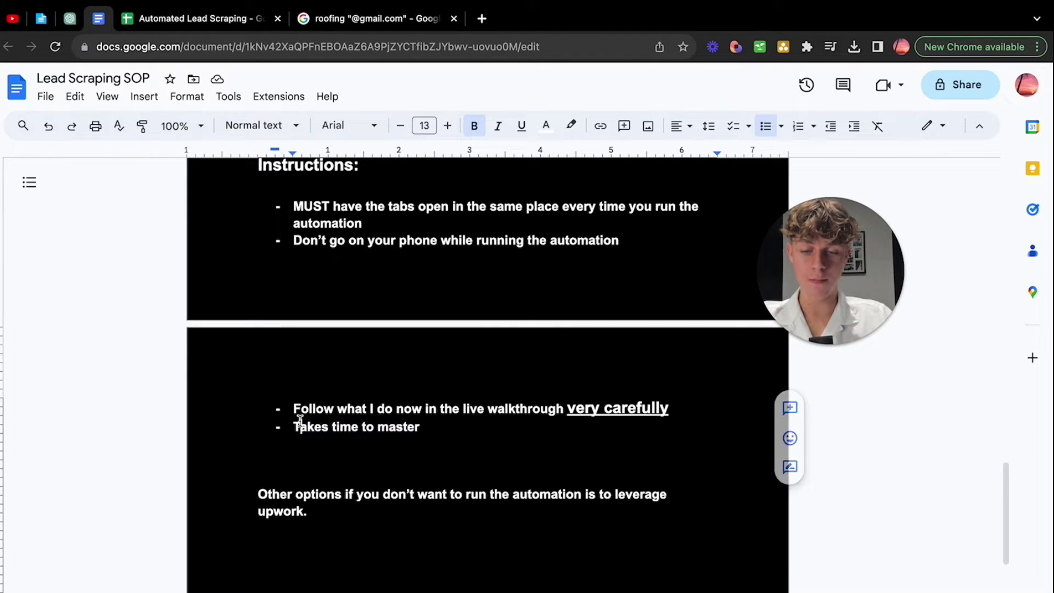
Return to the Automated Lead Scraping sheet and select the first roofing niche in A2.
{"action": "scroll", "coordinate": [322, 433], "scroll_direction": "up", "scroll_amount": 2}
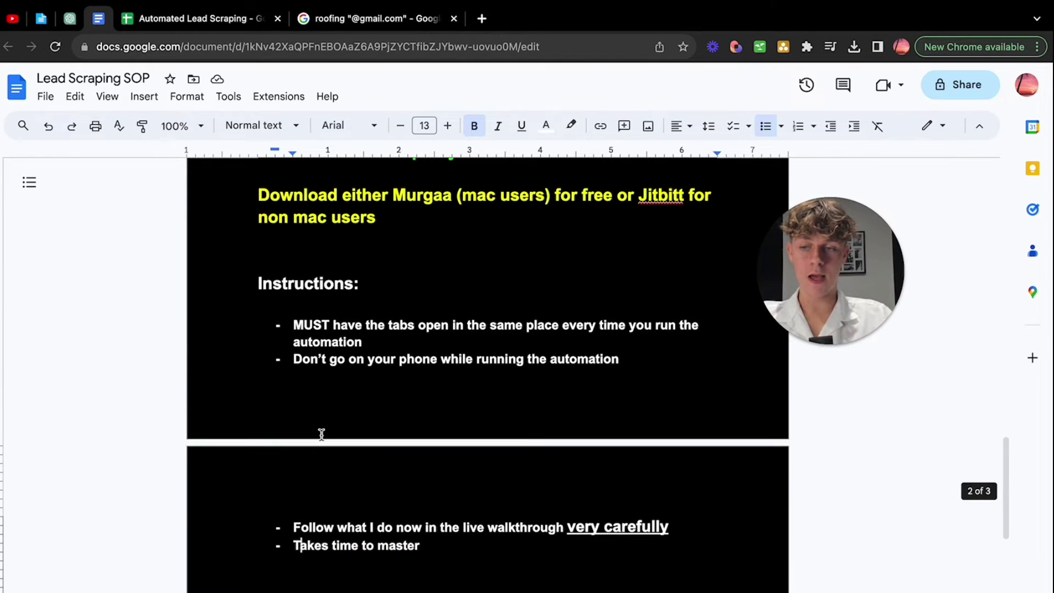
{"action": "left_click", "coordinate": [201, 22]}
{"action": "left_click", "coordinate": [72, 216]}
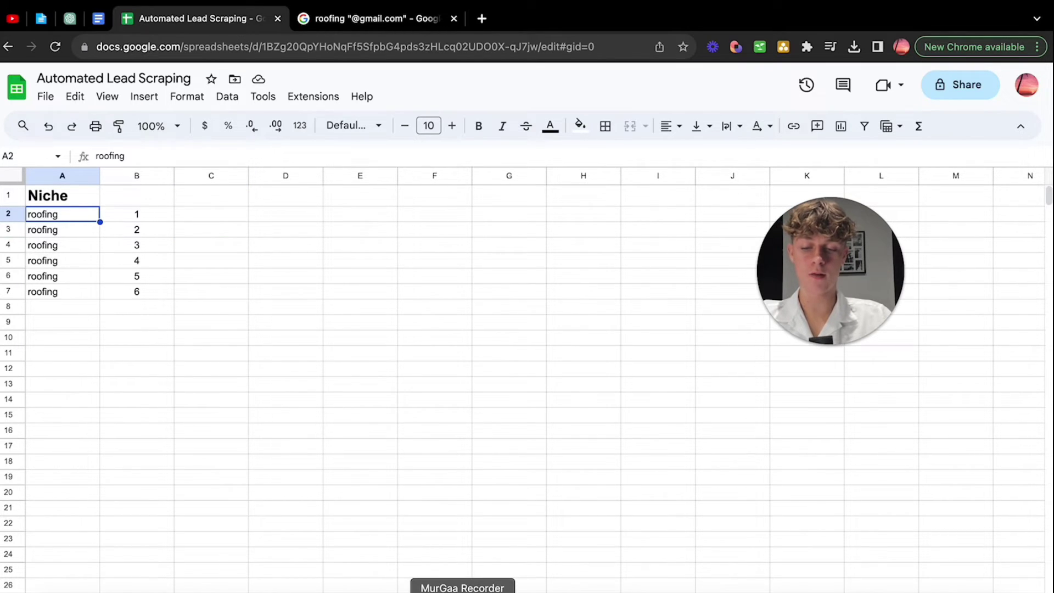
Bring up MurGaa Recorder and set ⌘R as the Start/Stop Recording shortcut.
{"action": "left_click", "coordinate": [463, 589]}
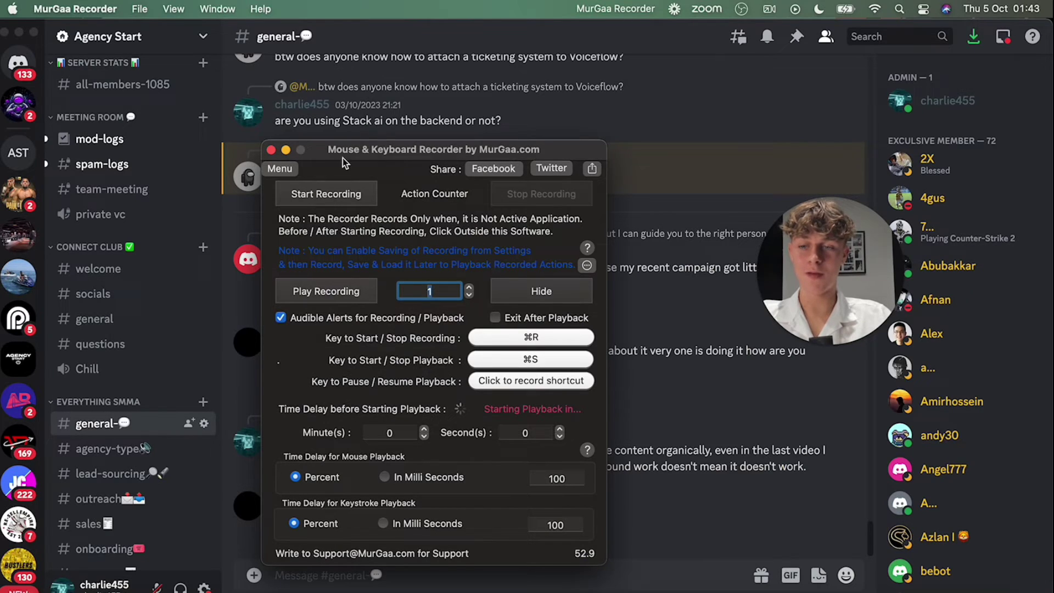
{"action": "scroll", "coordinate": [133, 346], "scroll_direction": "down", "scroll_amount": 4}
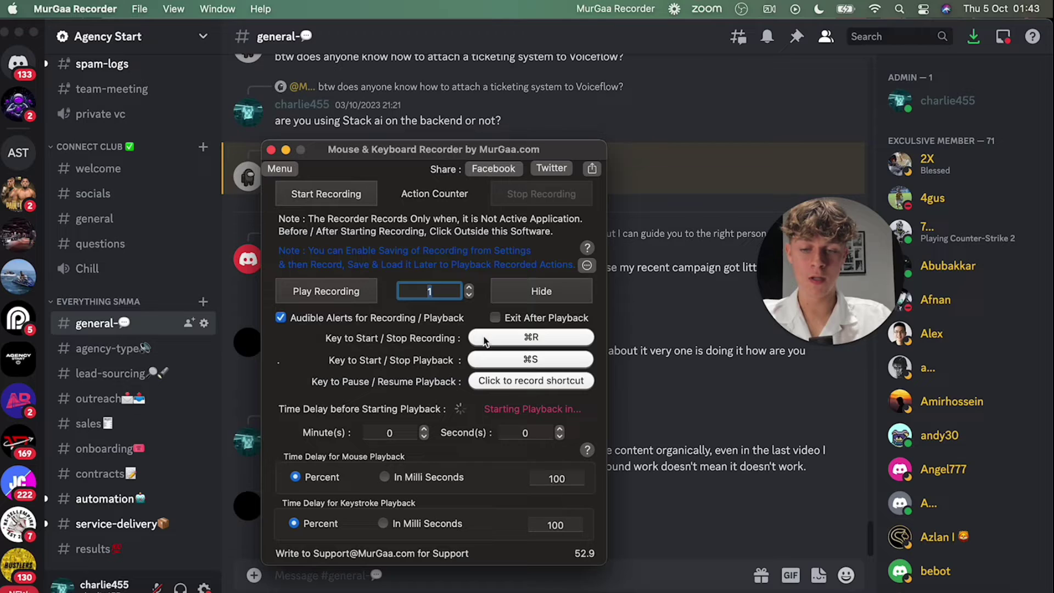
{"action": "left_click", "coordinate": [515, 338]}
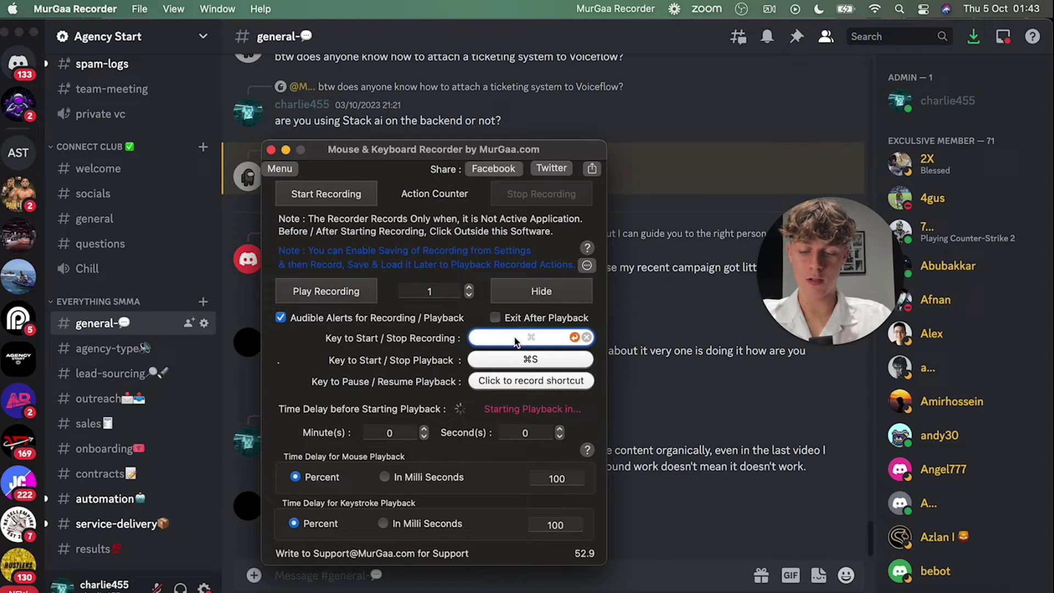
{"action": "key", "text": "super+r"}
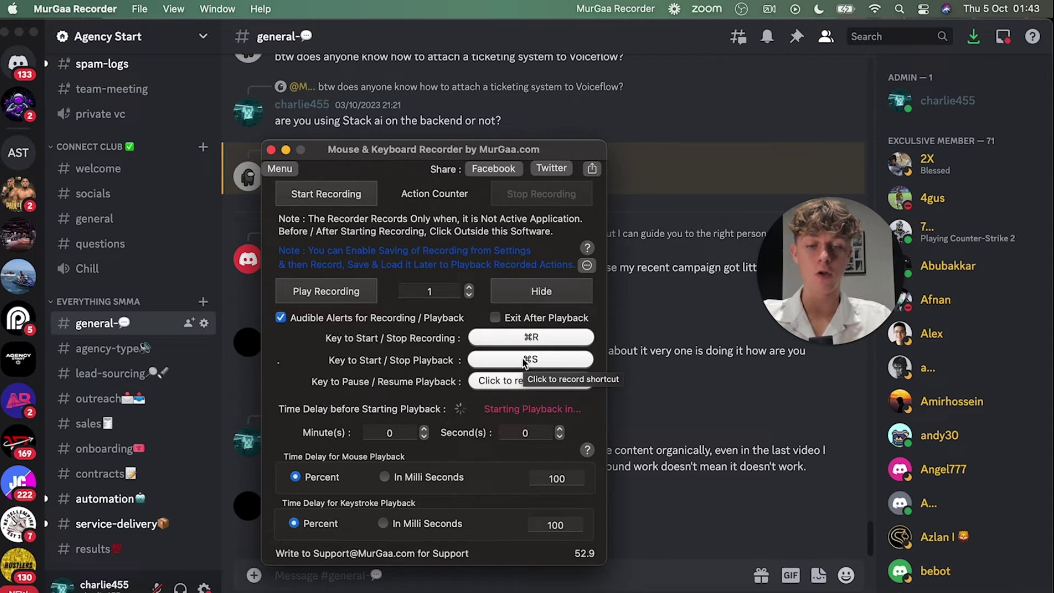
Set the playback repeat count to 5 and return to Google Sheets.
{"action": "left_click", "coordinate": [436, 291]}
{"action": "key", "text": "BackSpace"}
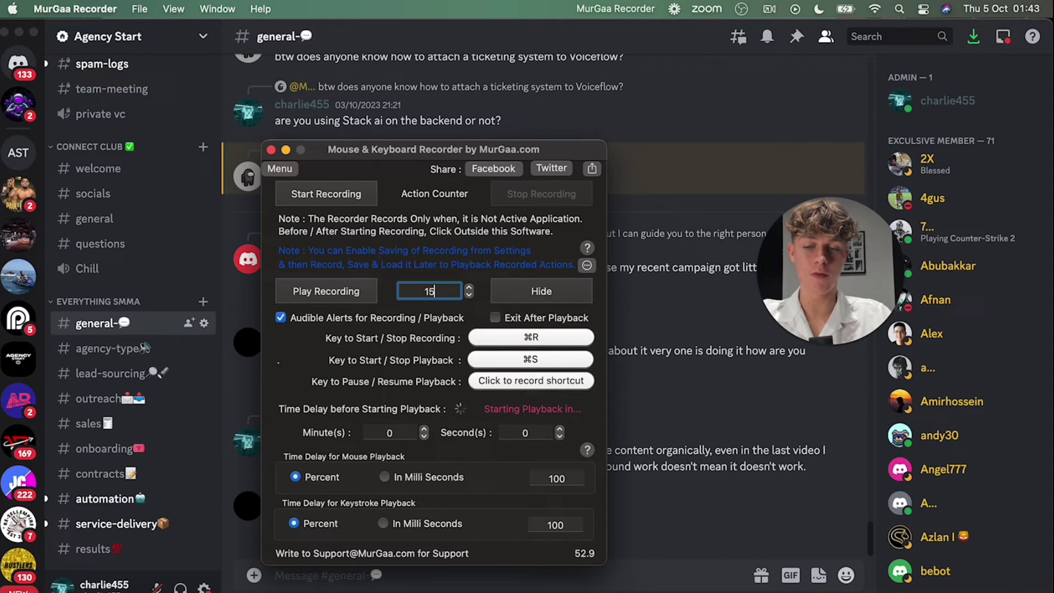
{"action": "type", "text": "5"}
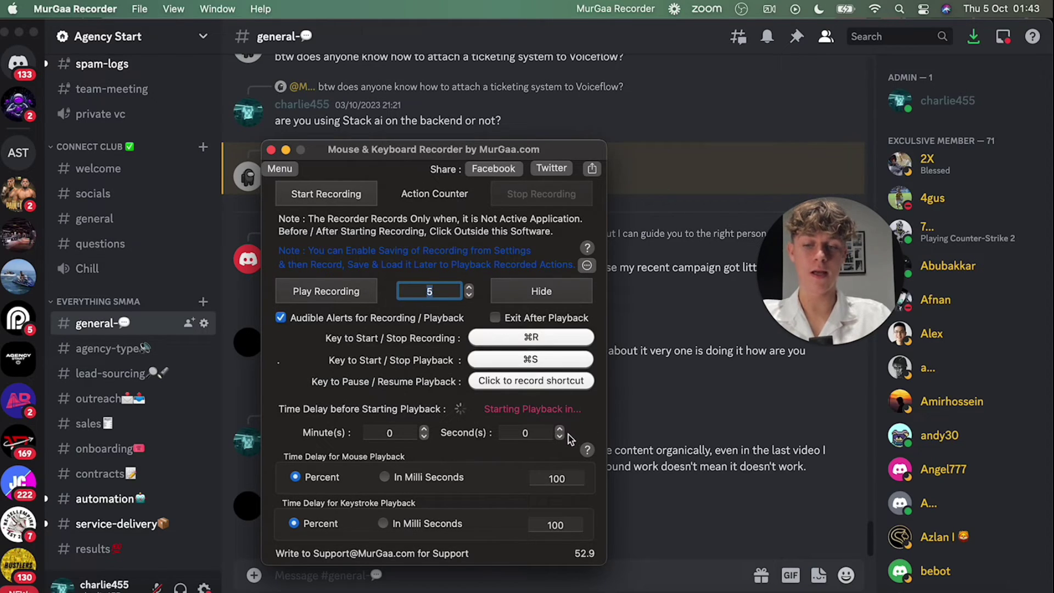
{"action": "left_click", "coordinate": [566, 588]}
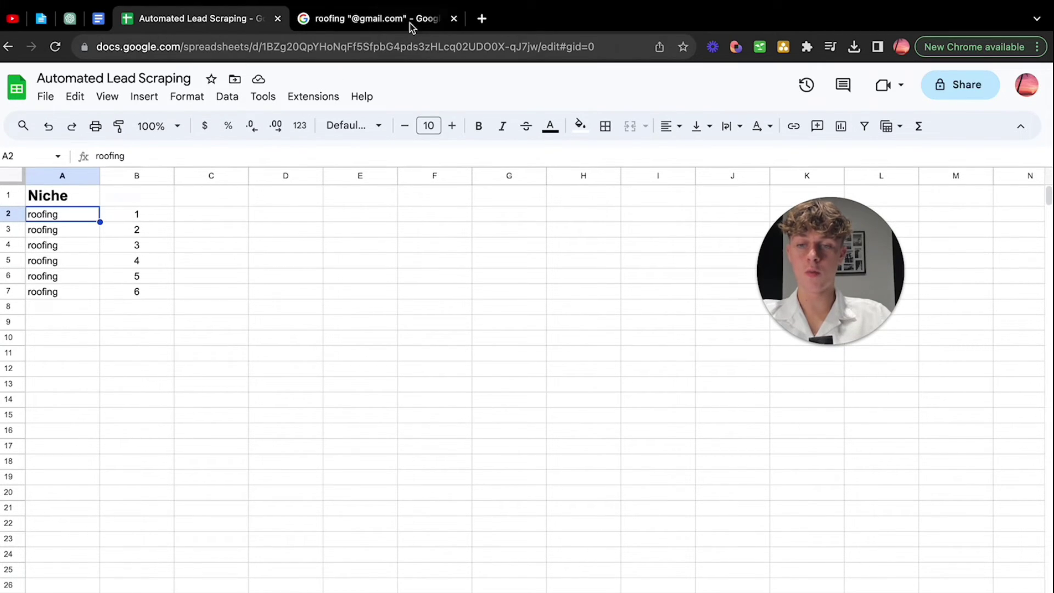
{"action": "left_click", "coordinate": [451, 18]}
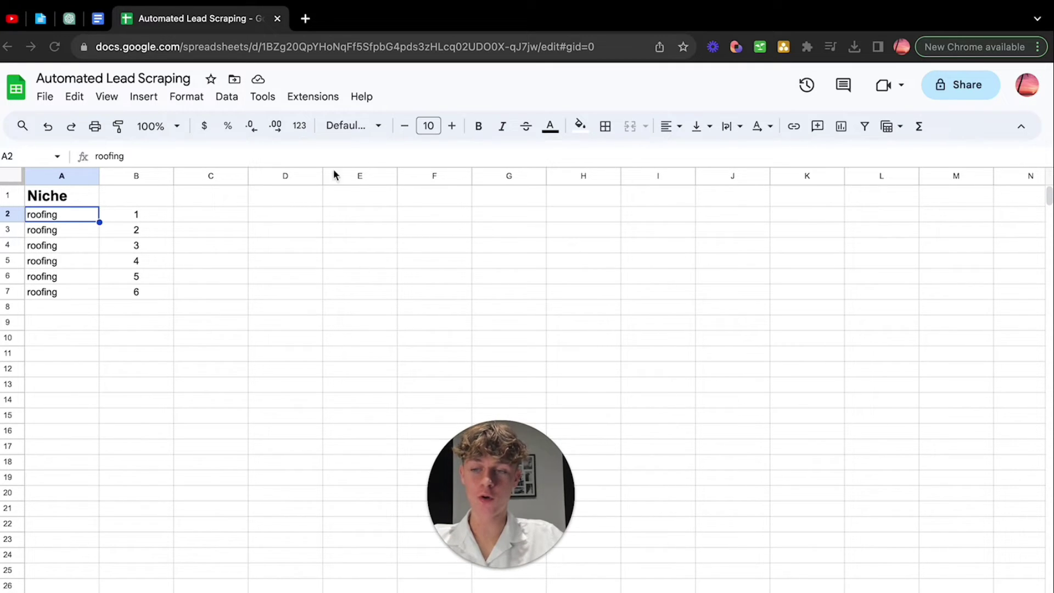
{"action": "left_click", "coordinate": [52, 246]}
{"action": "left_click", "coordinate": [55, 276]}
{"action": "left_click", "coordinate": [53, 293]}
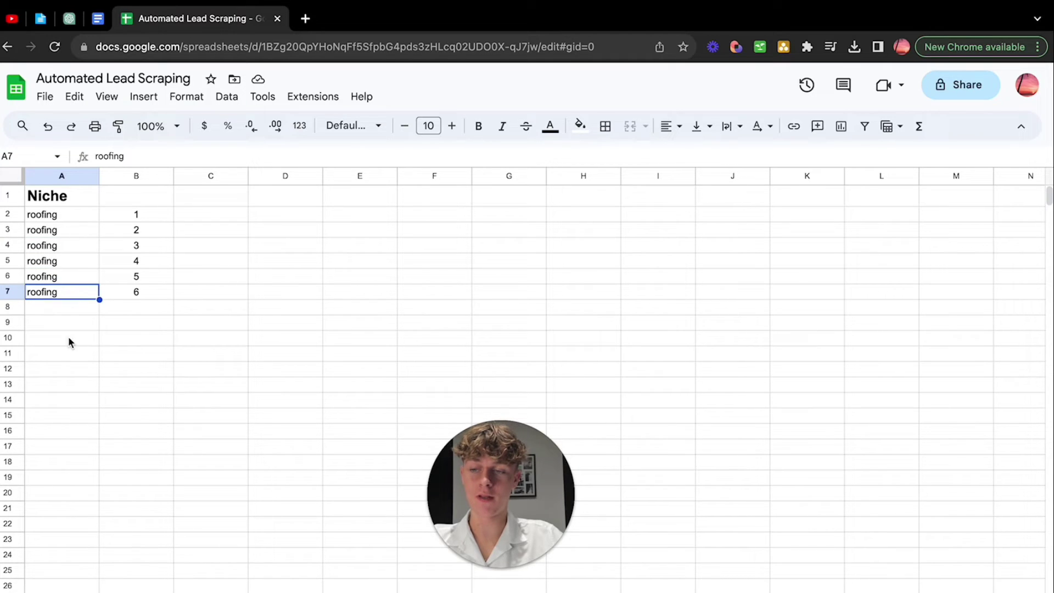
Go over niche cells A2–A4 and counters B2, B4, B5, ending on A2.
{"action": "left_click", "coordinate": [57, 214]}
{"action": "left_click", "coordinate": [57, 231]}
{"action": "left_click", "coordinate": [57, 247]}
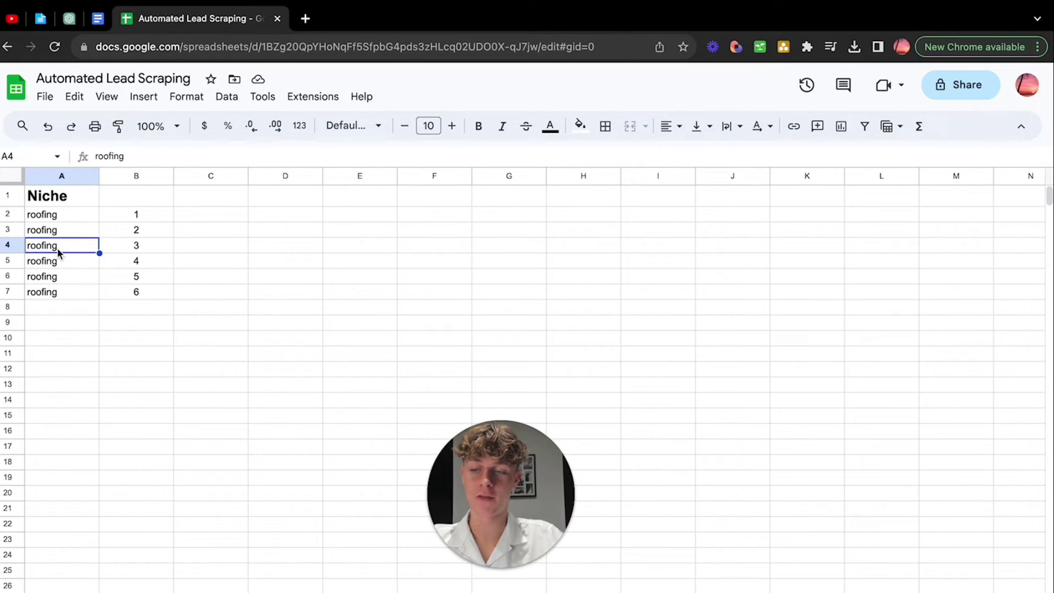
{"action": "left_click", "coordinate": [141, 217]}
{"action": "left_click", "coordinate": [138, 246]}
{"action": "left_click", "coordinate": [139, 262]}
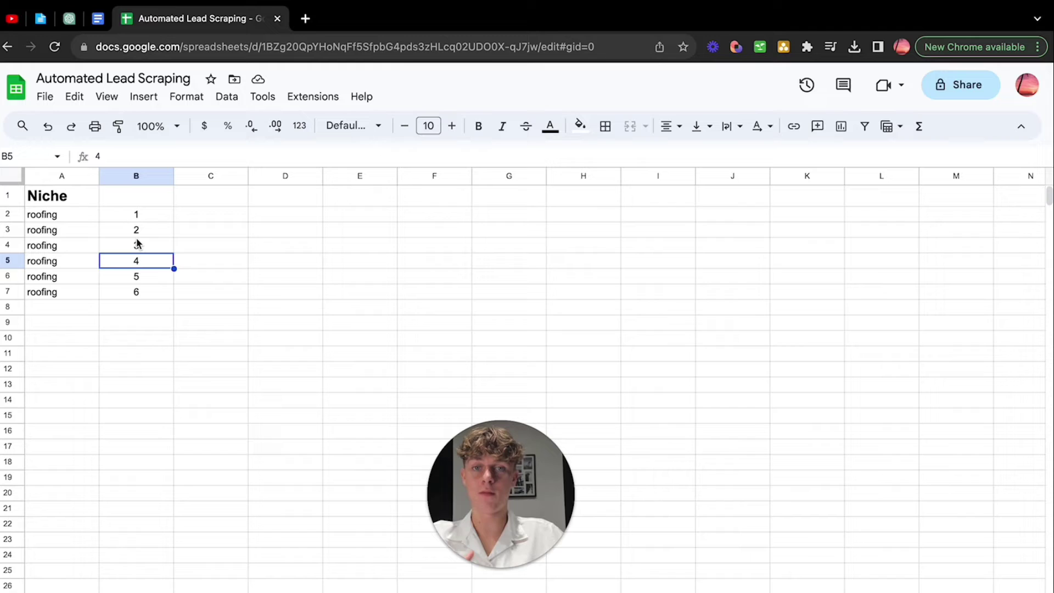
{"action": "left_click", "coordinate": [67, 213]}
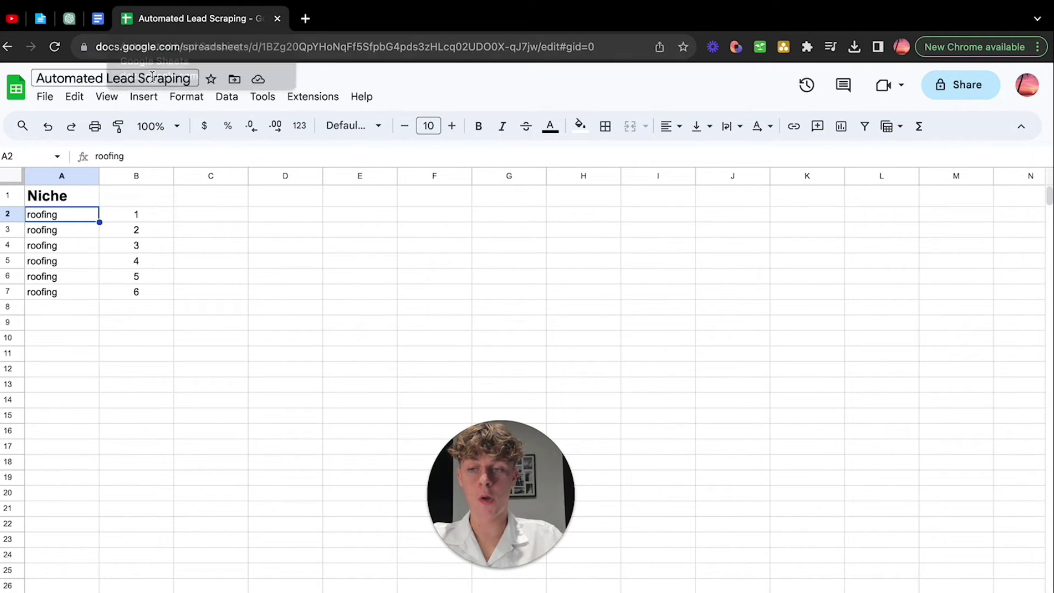
Copy the roofing niche from cell A3.
{"action": "left_click", "coordinate": [59, 230]}
{"action": "left_click", "coordinate": [64, 214]}
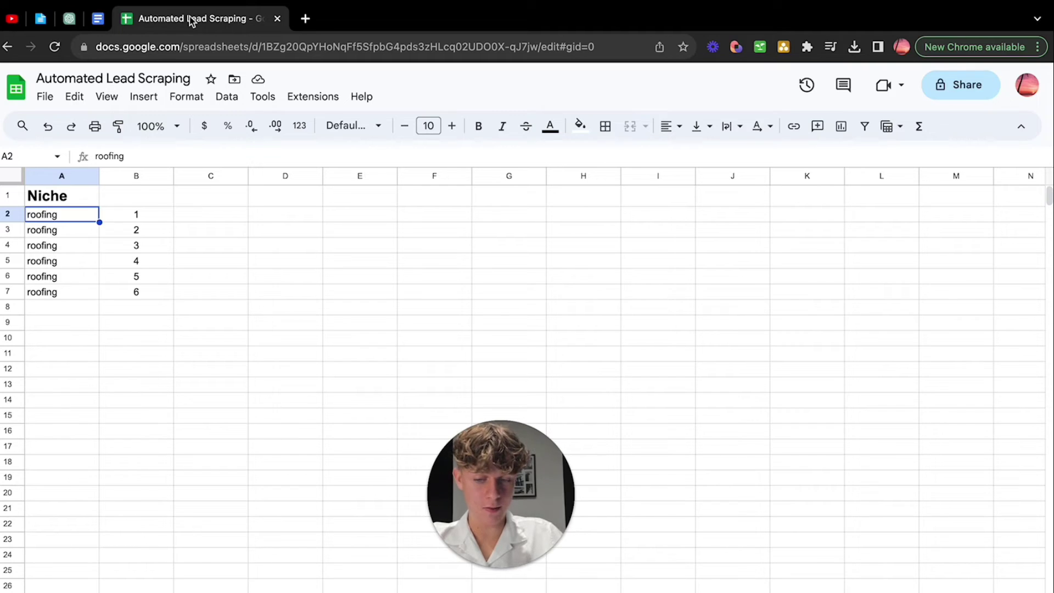
{"action": "key", "text": "Down"}
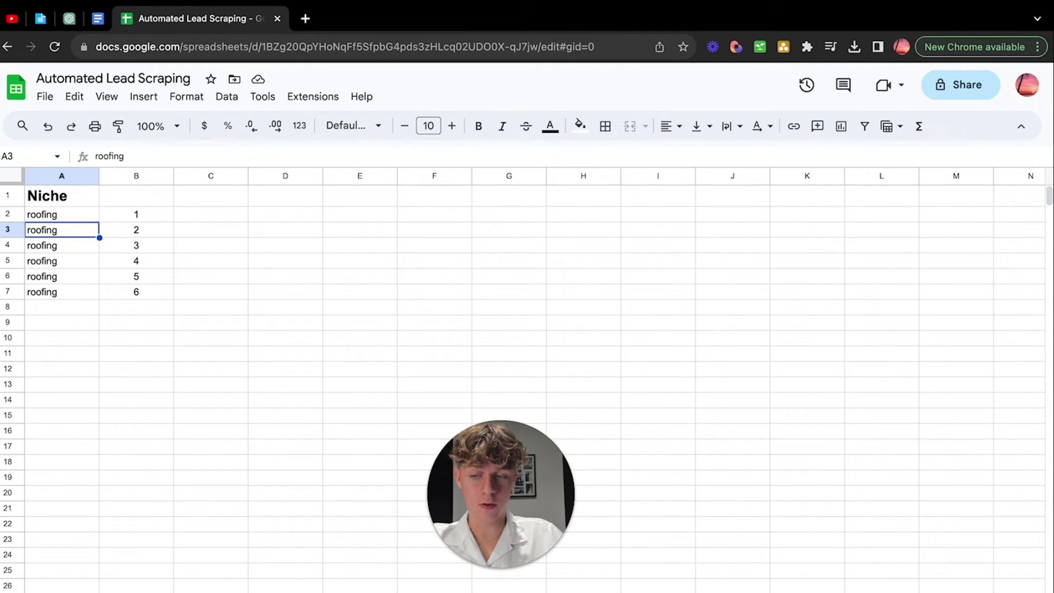
{"action": "key", "text": "Up"}
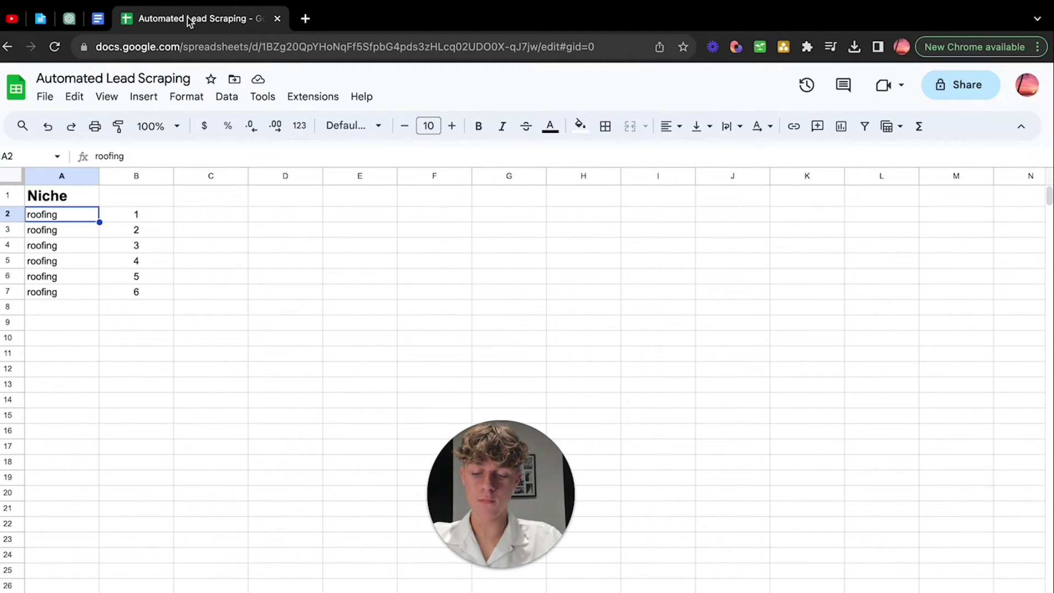
{"action": "key", "text": "Down"}
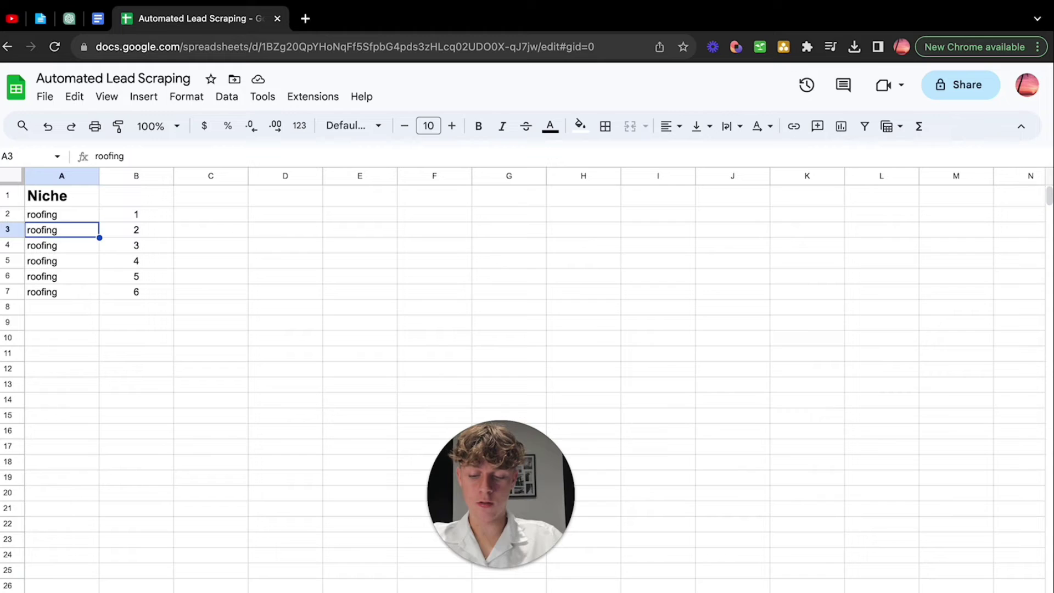
{"action": "key", "text": "ctrl+c"}
{"action": "key", "text": "ctrl+t"}
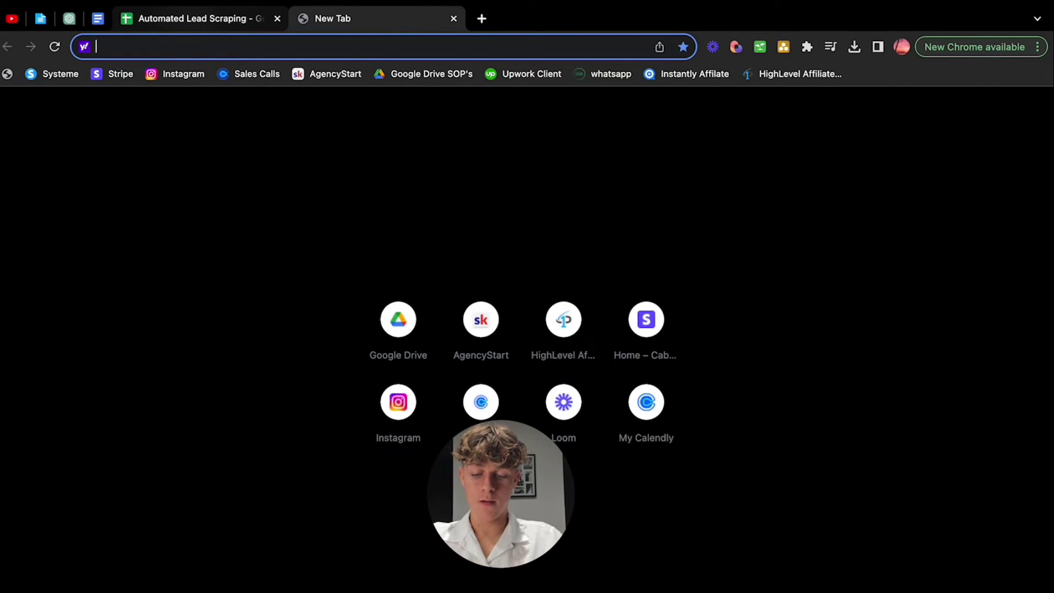
{"action": "type", "text": "google.co.uk"}
{"action": "key", "text": "Return"}
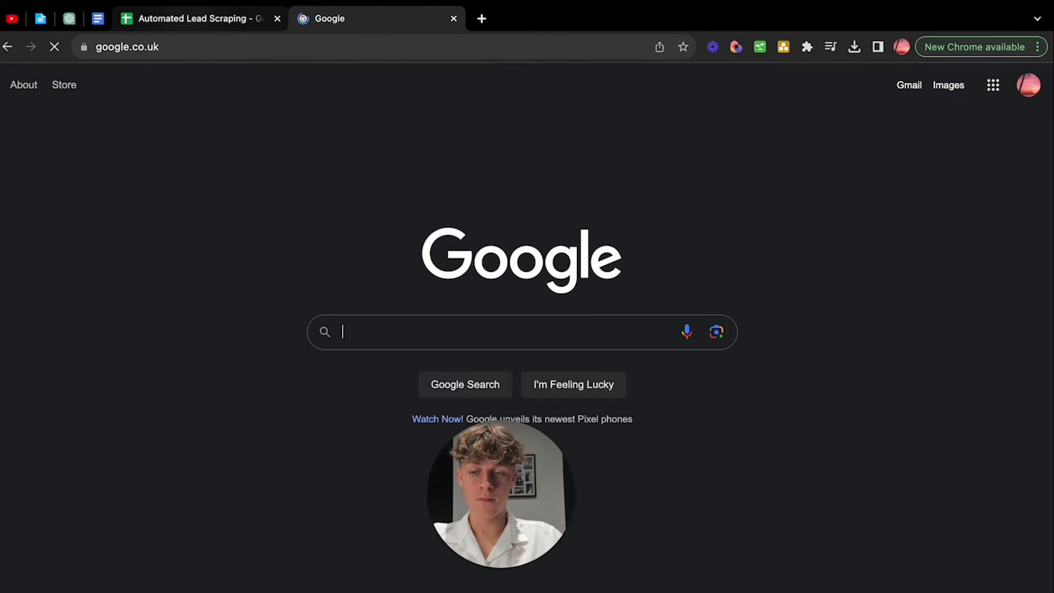
{"action": "type", "text": "roofing "}
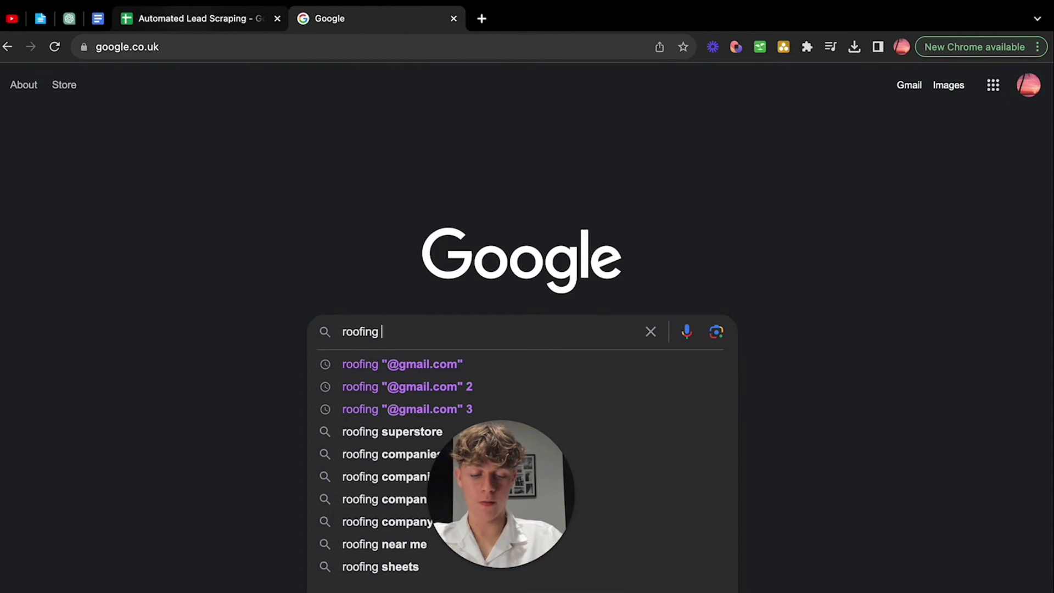
{"action": "type", "text": "\""}
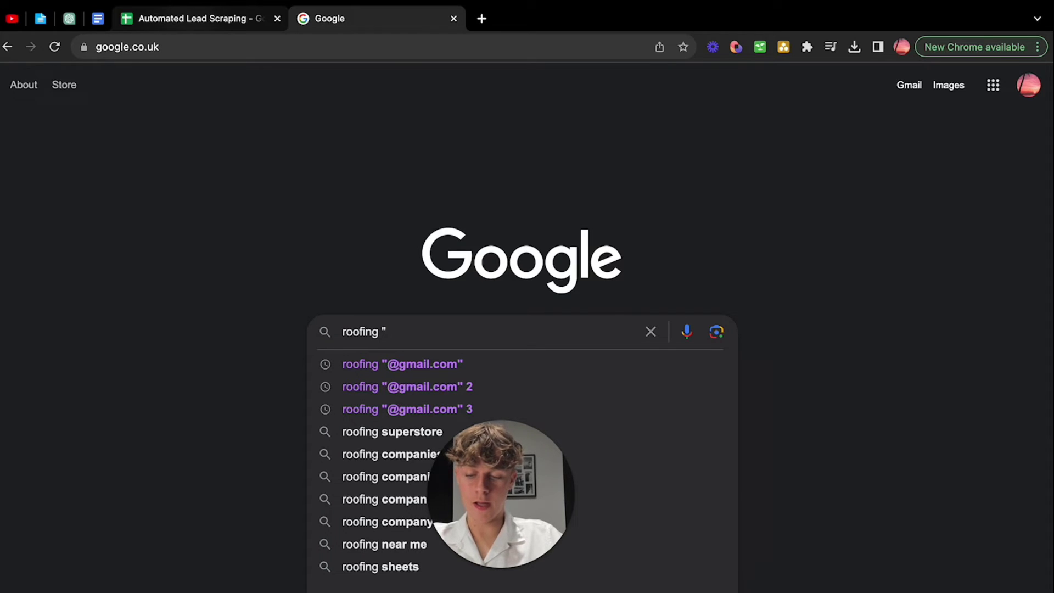
{"action": "type", "text": "@gm"}
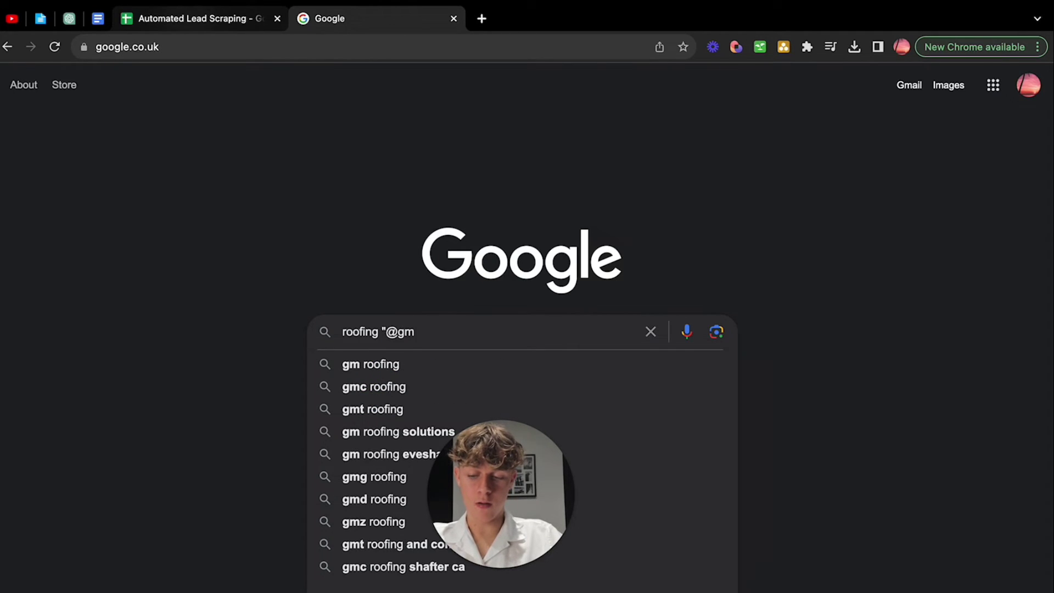
{"action": "type", "text": "ail.co"}
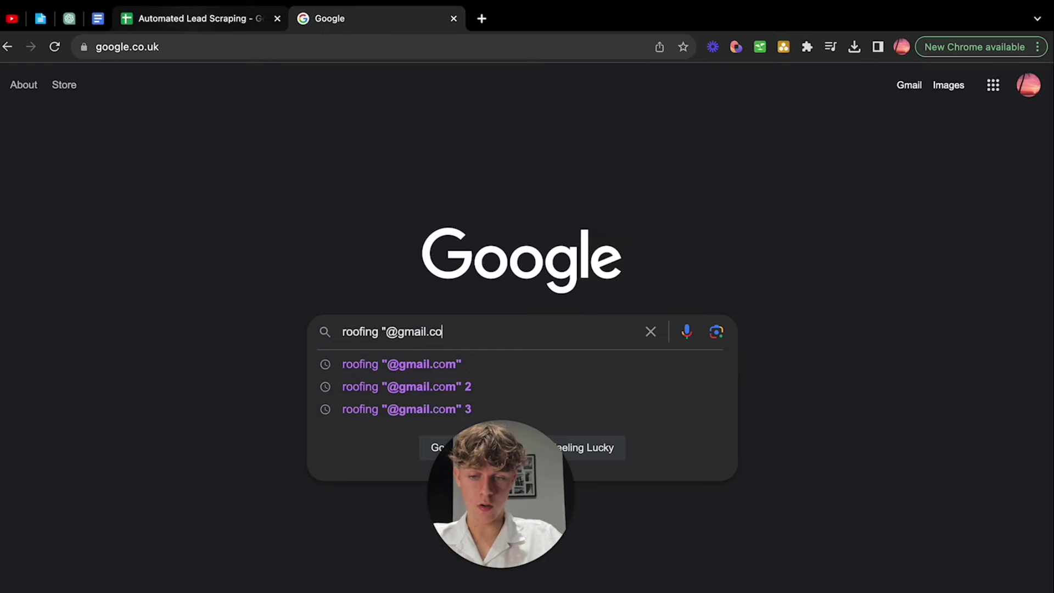
{"action": "type", "text": "m\""}
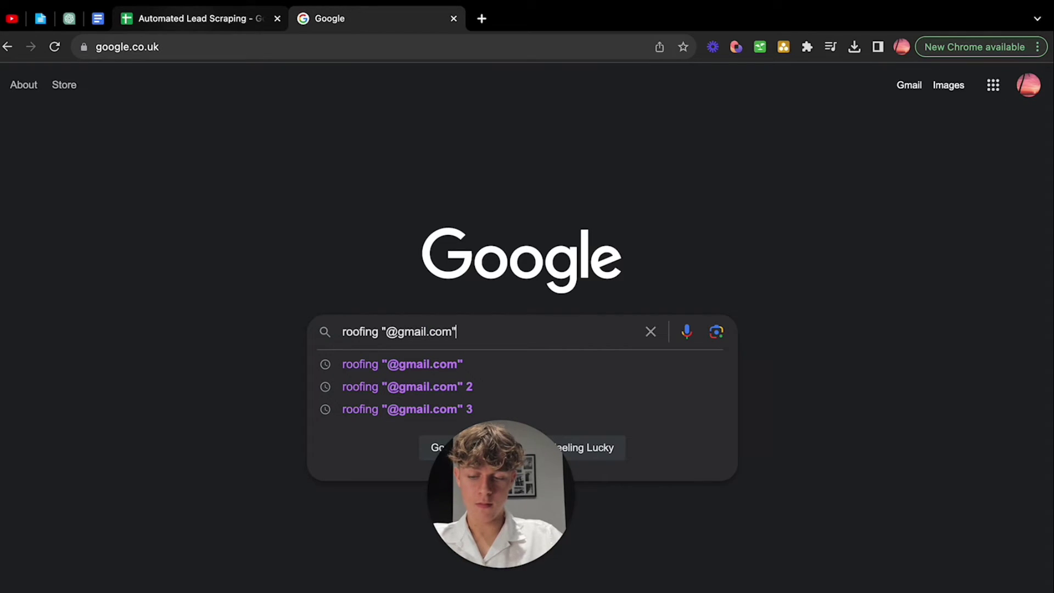
{"action": "left_click", "coordinate": [185, 19]}
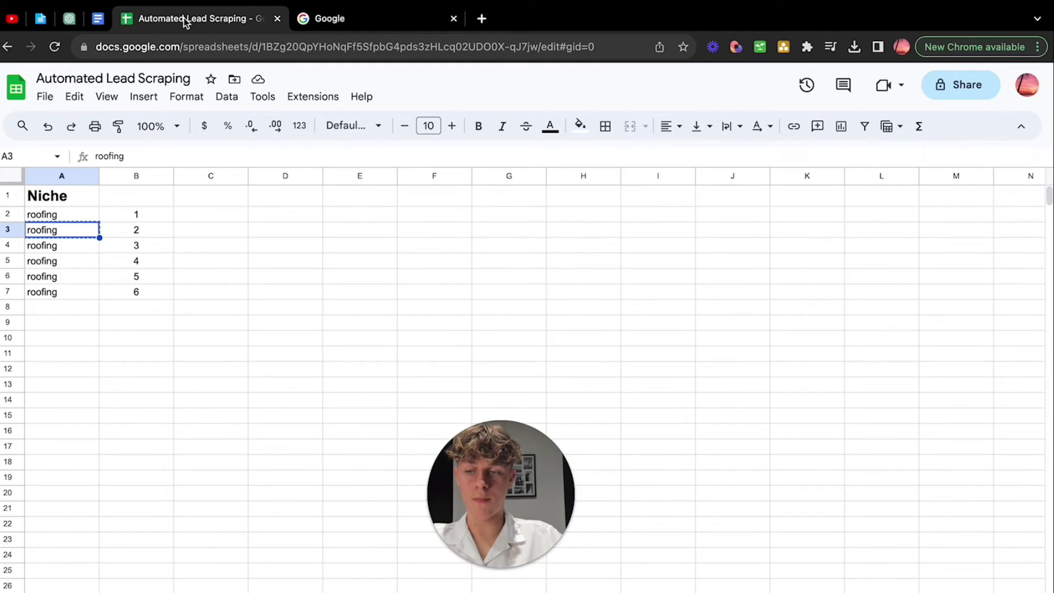
{"action": "key", "text": "Right"}
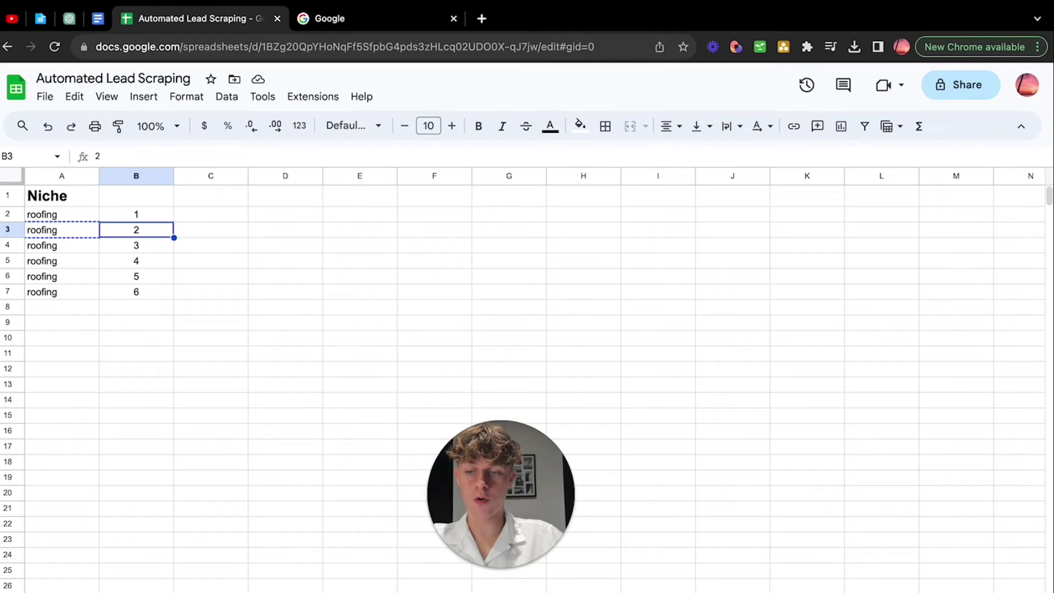
{"action": "key", "text": "ctrl+c"}
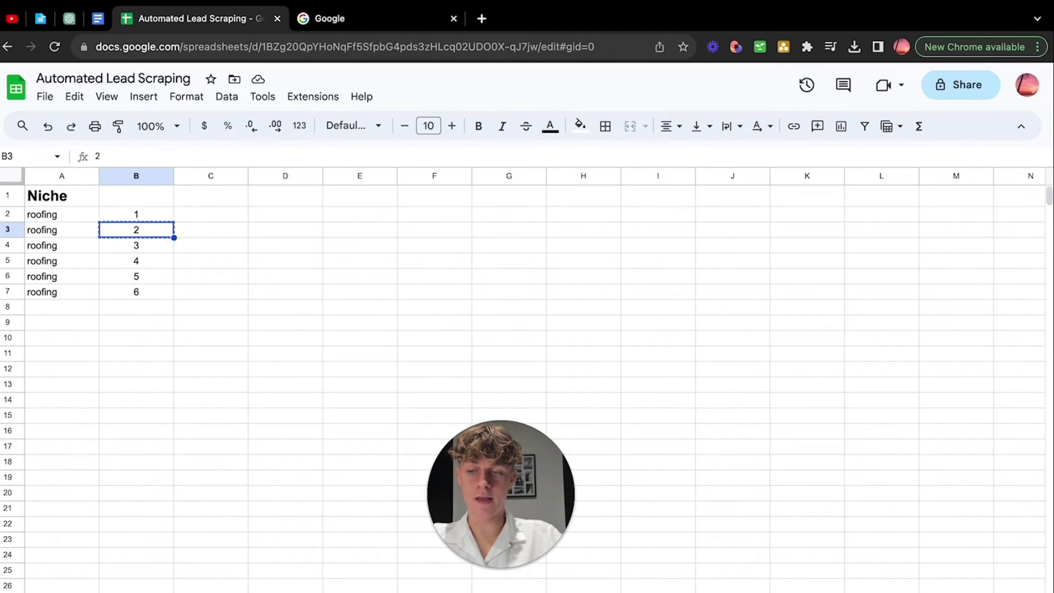
{"action": "left_click", "coordinate": [380, 24]}
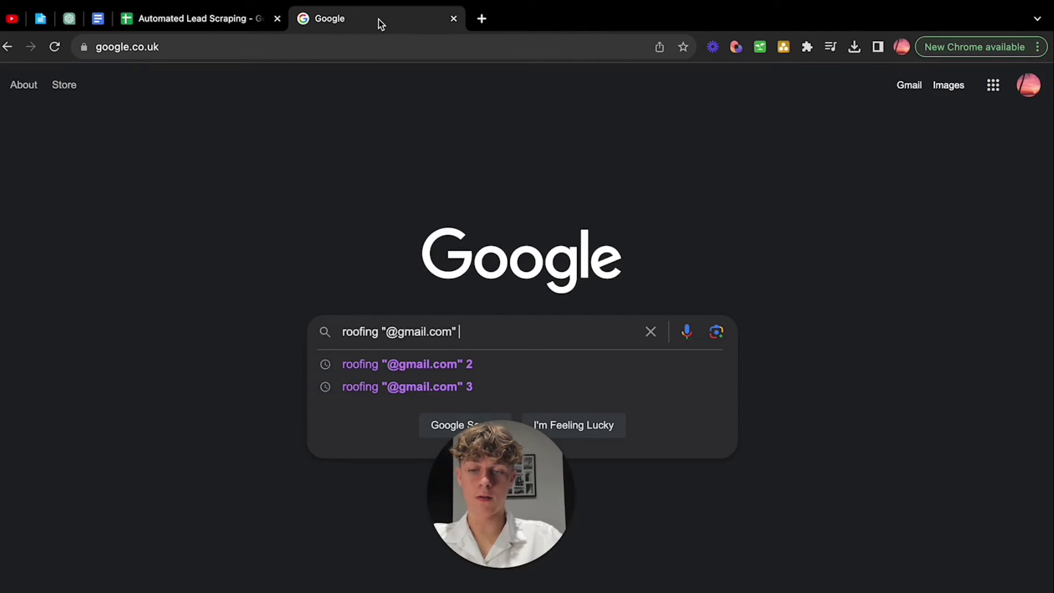
{"action": "key", "text": "ctrl+v"}
{"action": "key", "text": "Return"}
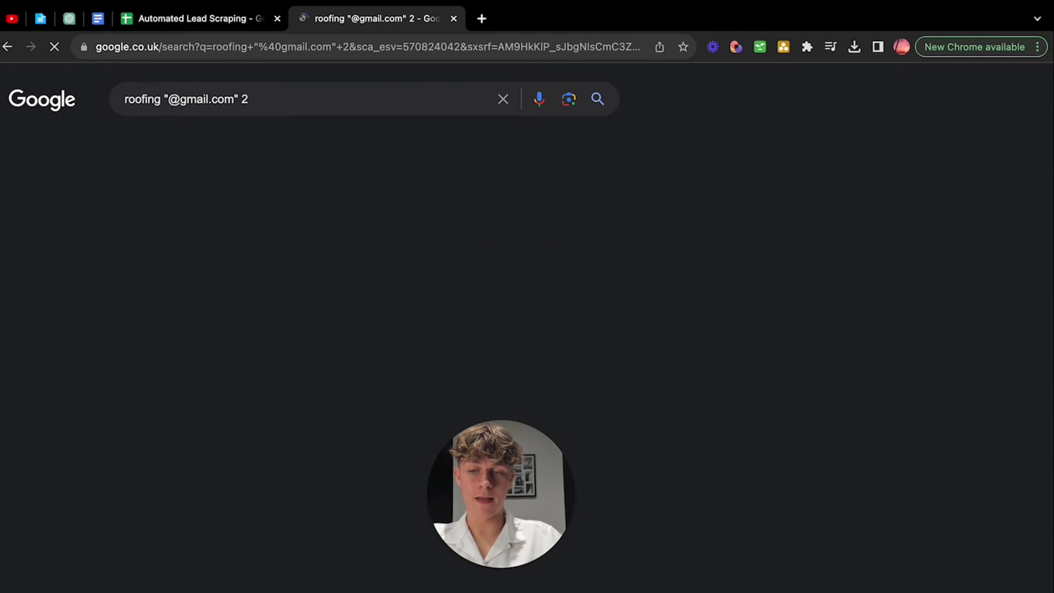
{"action": "key", "text": "ctrl+a"}
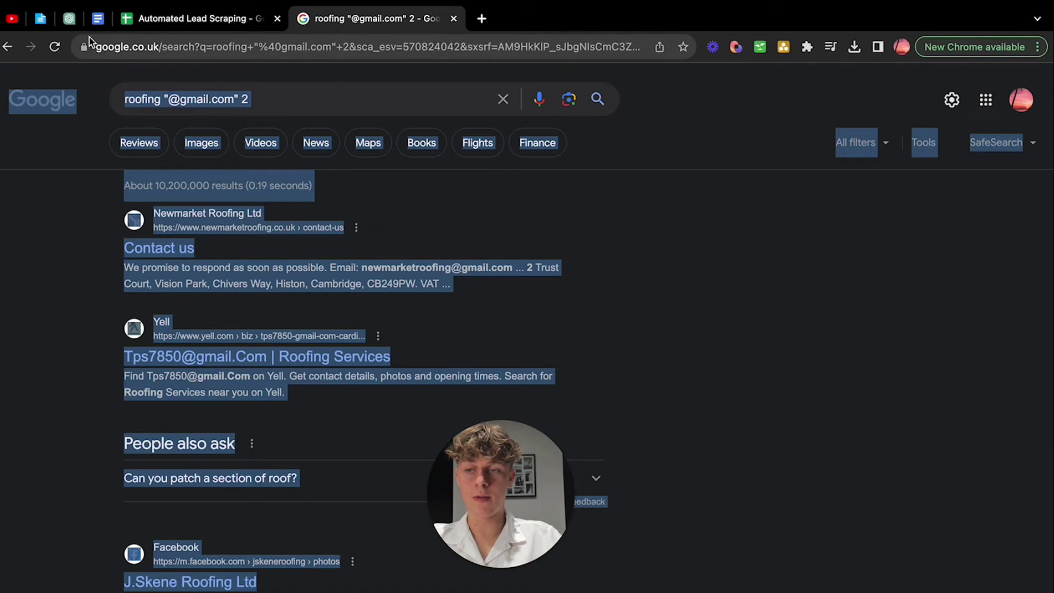
Send the pasted roofing results to ChatGPT and copy its Email, Website, Phone Number CSV.
{"action": "left_click", "coordinate": [69, 19]}
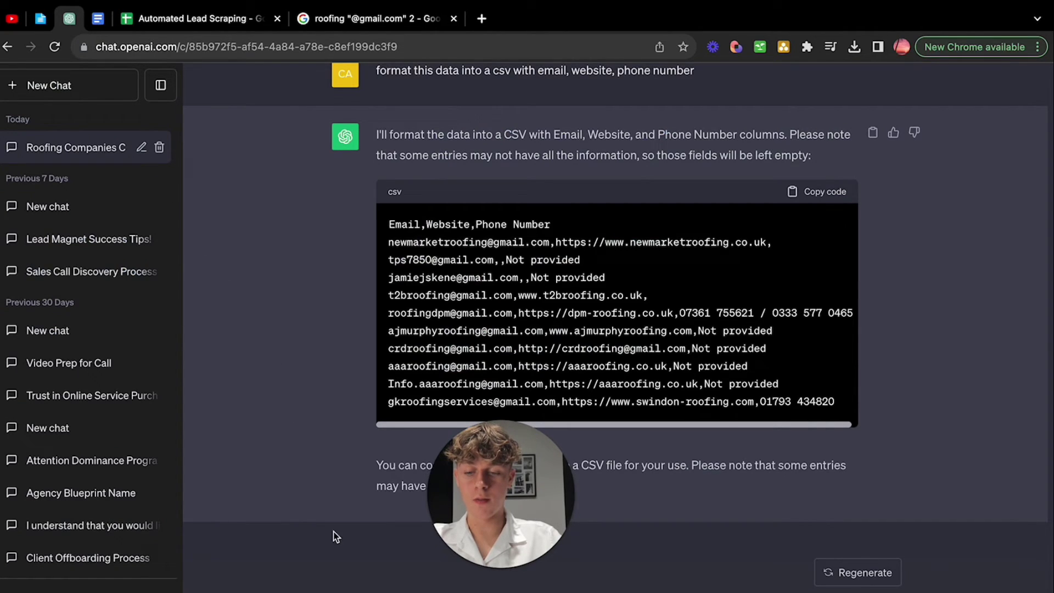
{"action": "key", "text": "ctrl+v"}
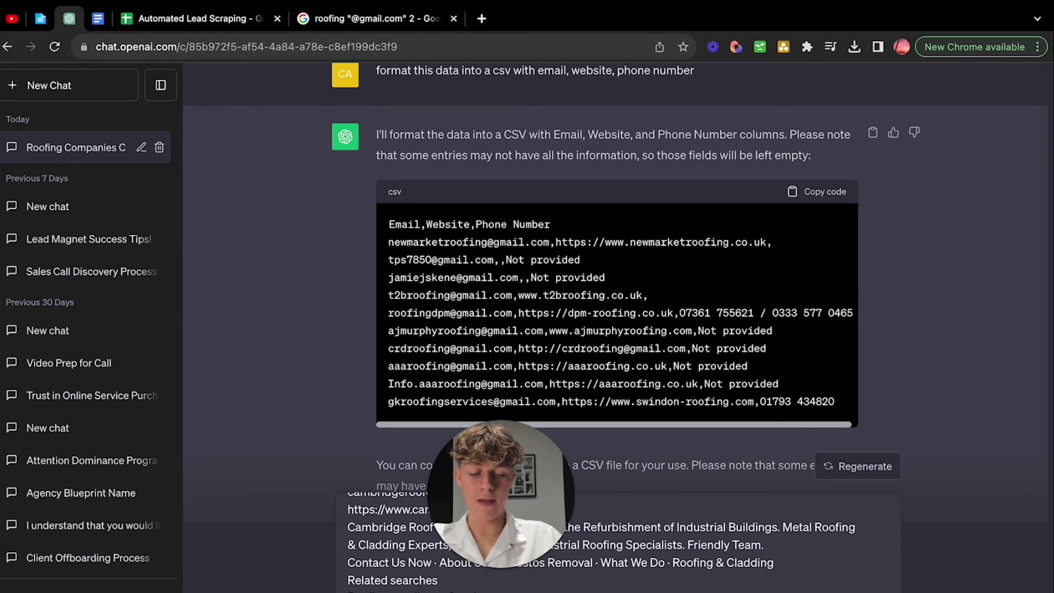
{"action": "key", "text": "Return"}
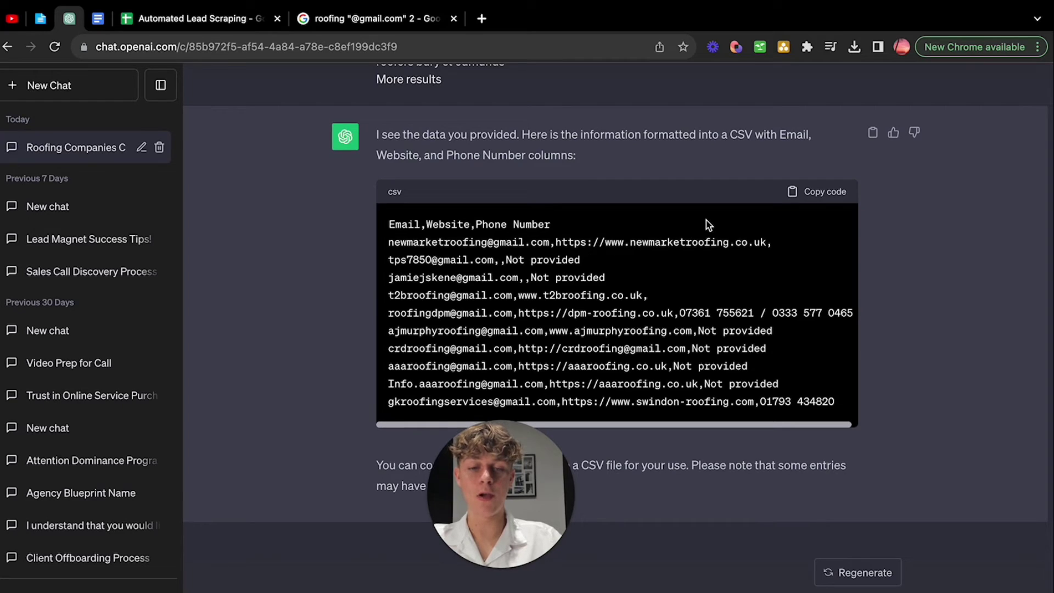
{"action": "left_click", "coordinate": [809, 199]}
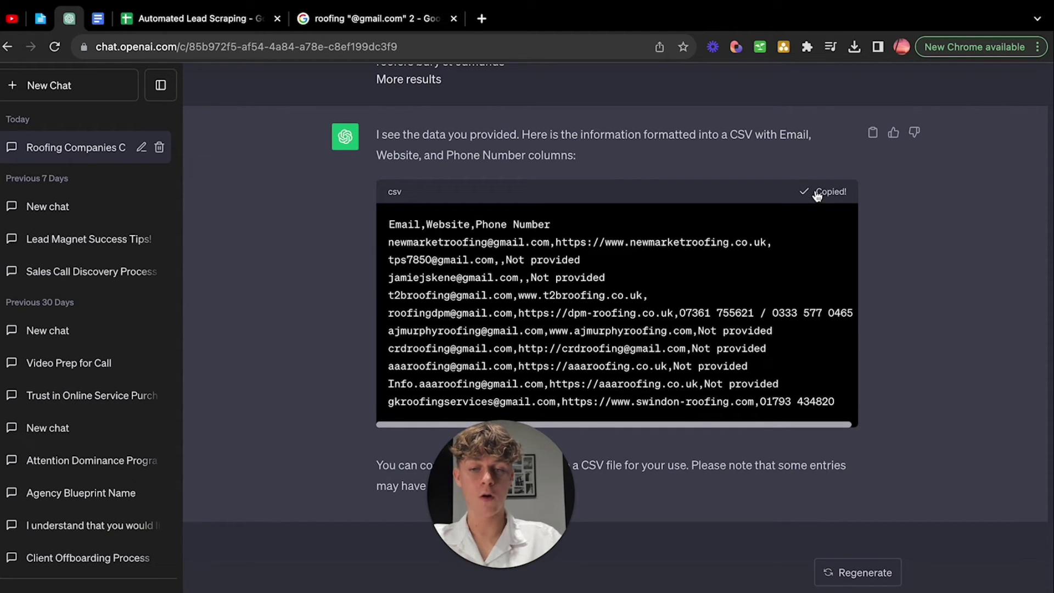
Paste the CSV into Online Notepad, save it as leads.txt, and close the results tab.
{"action": "left_click", "coordinate": [39, 19]}
{"action": "left_click", "coordinate": [155, 234]}
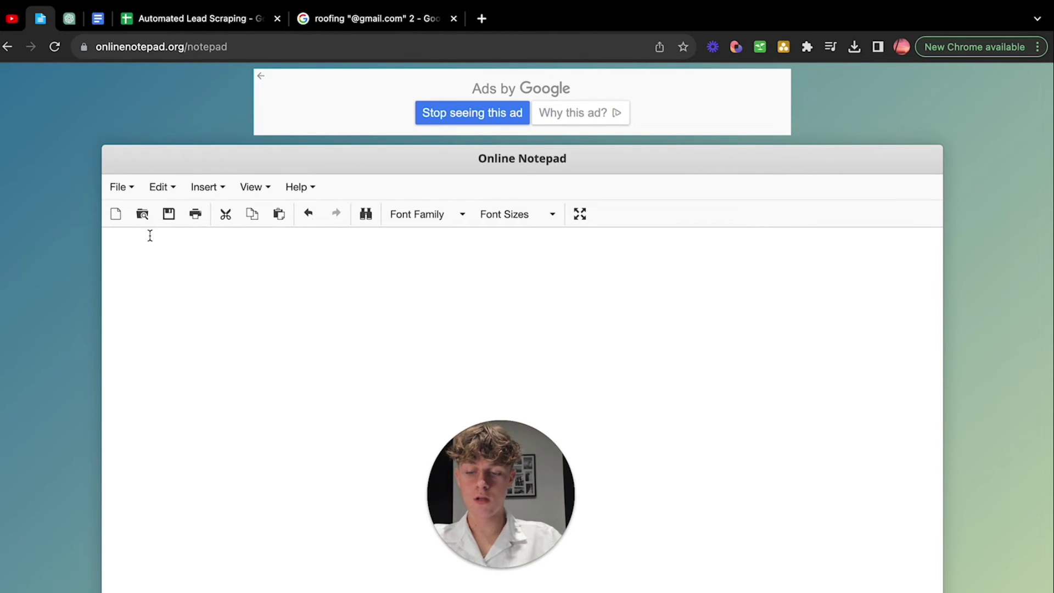
{"action": "key", "text": "super+v"}
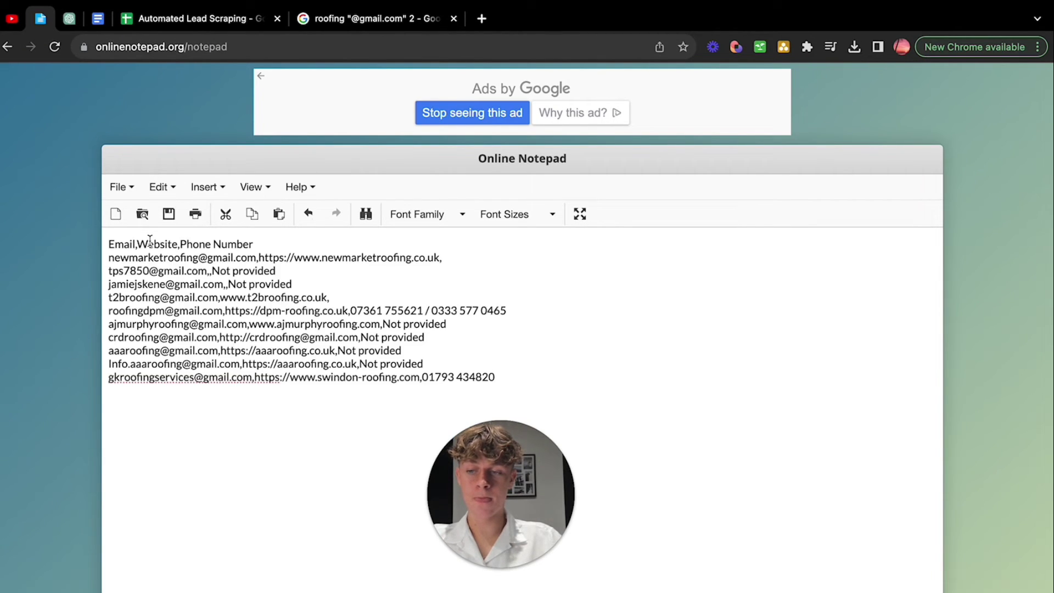
{"action": "left_click", "coordinate": [120, 188]}
{"action": "left_click", "coordinate": [143, 233]}
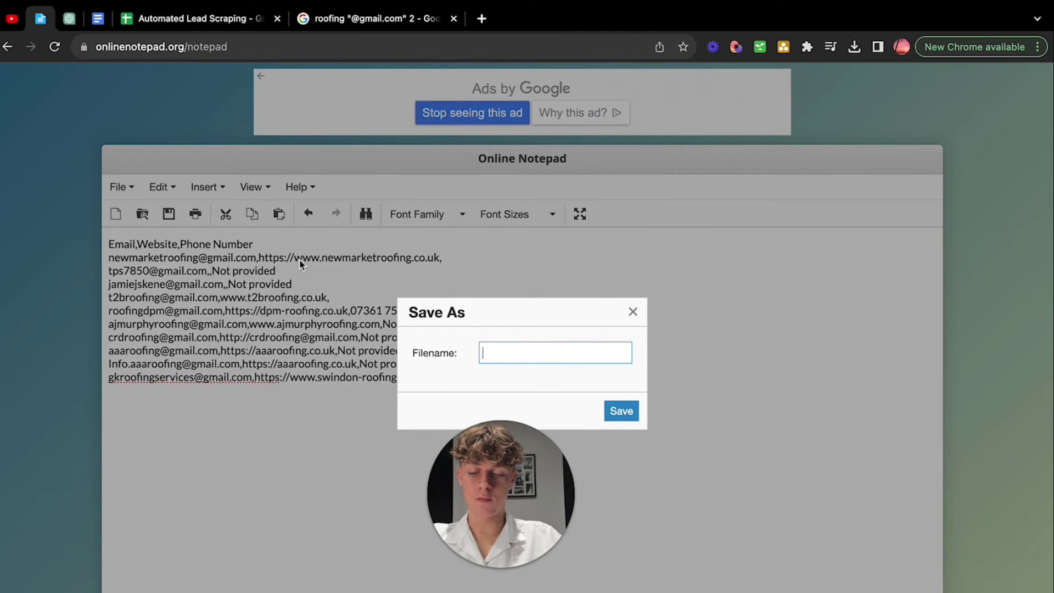
{"action": "type", "text": "leads"}
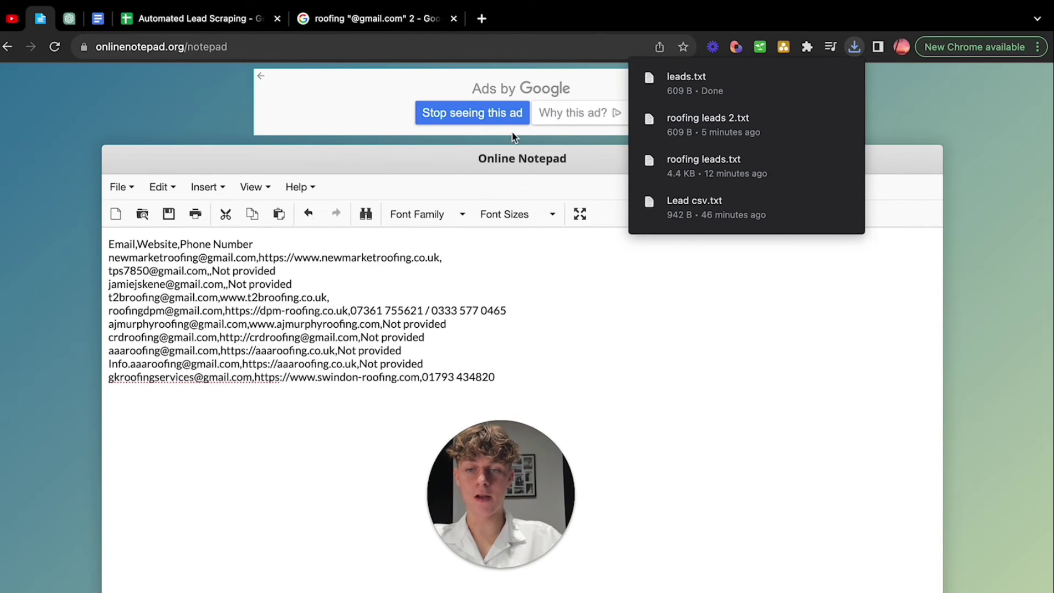
{"action": "left_click", "coordinate": [454, 19]}
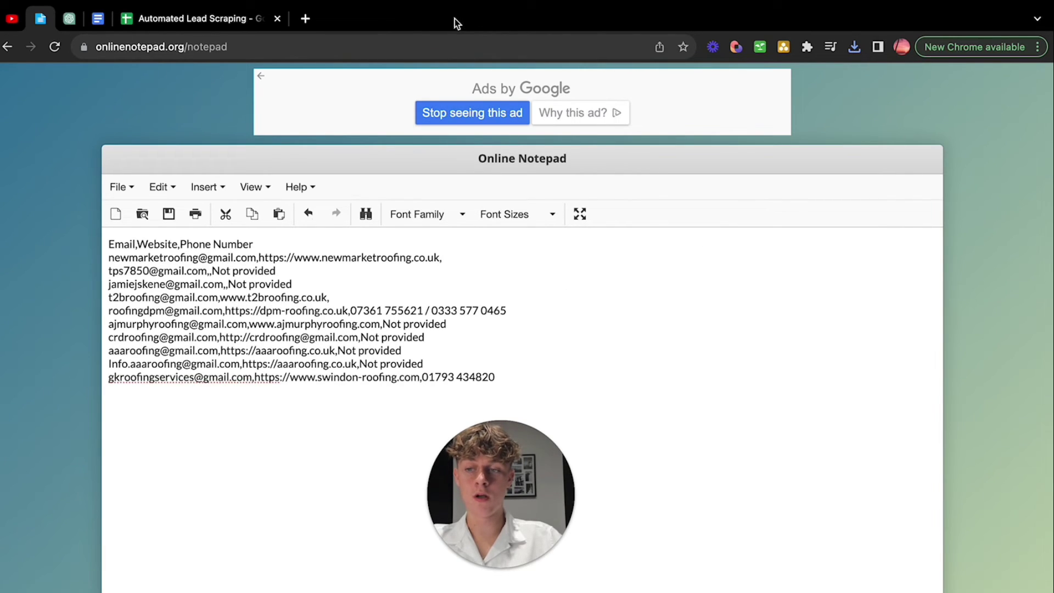
Copy the roofing niche from cell A4 and open a new blank browser tab.
{"action": "left_click", "coordinate": [222, 18]}
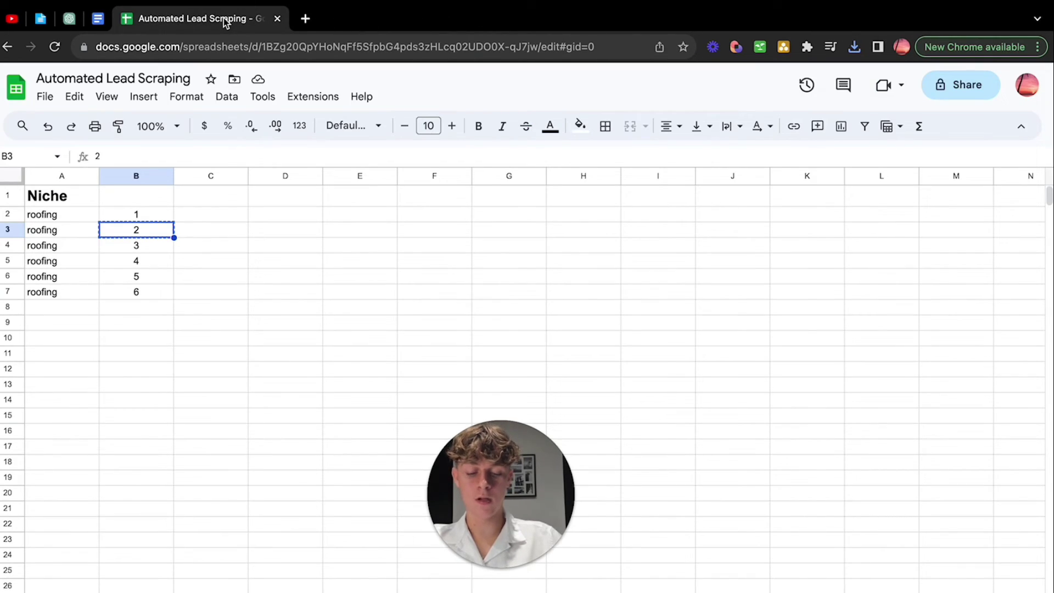
{"action": "key", "text": "Left"}
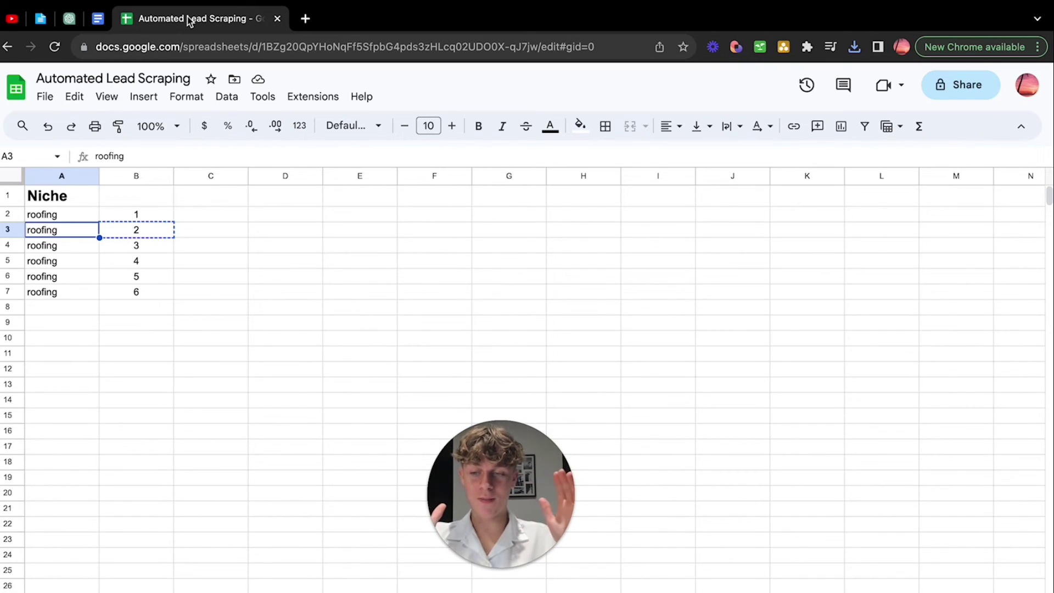
{"action": "key", "text": "Down"}
{"action": "key", "text": "ctrl+c"}
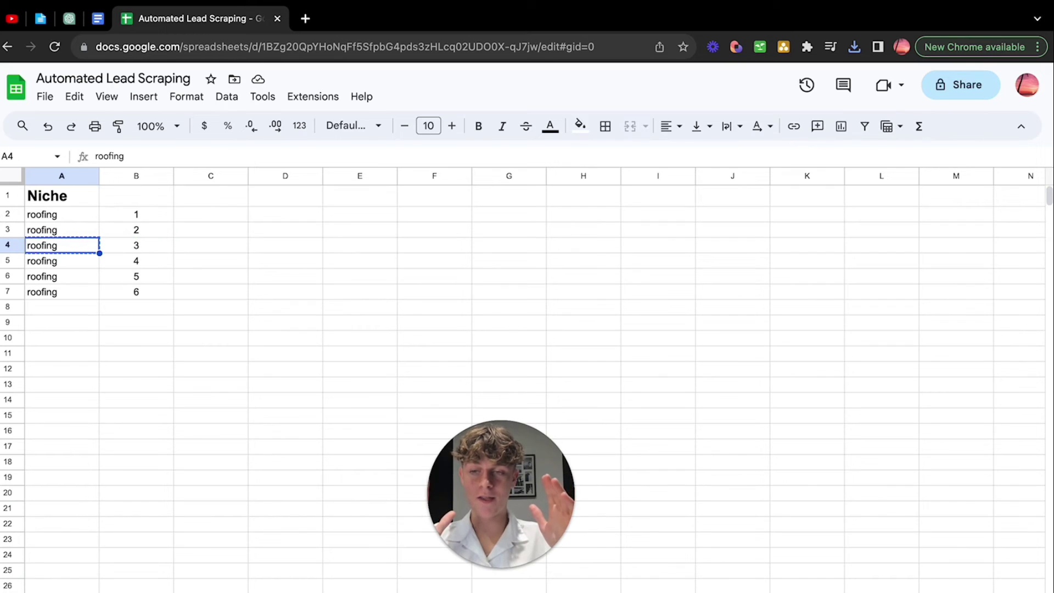
{"action": "key", "text": "super+t"}
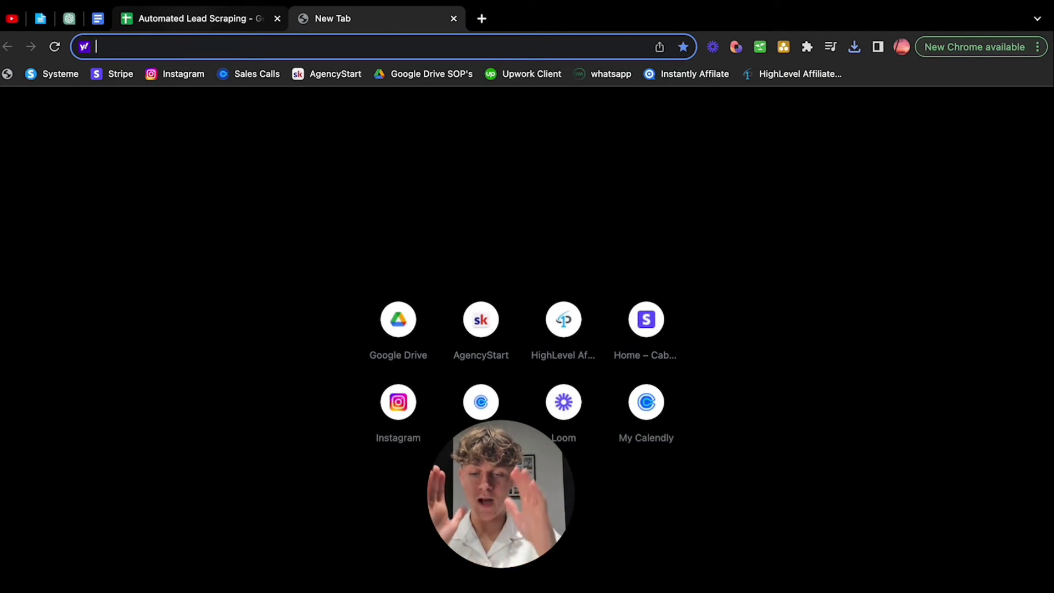
{"action": "type", "text": "google.co.uk"}
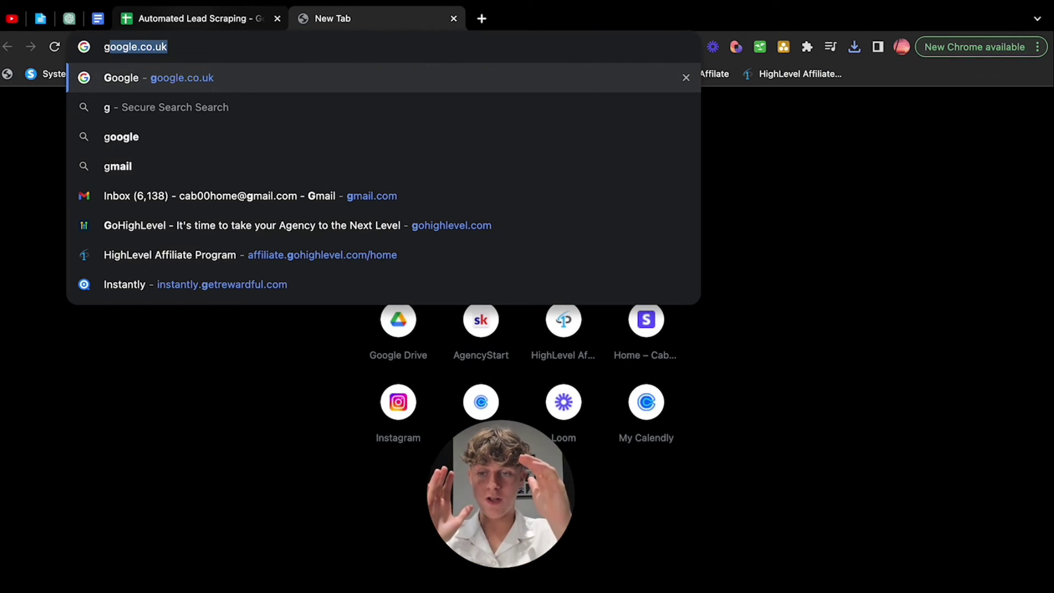
{"action": "key", "text": "Return"}
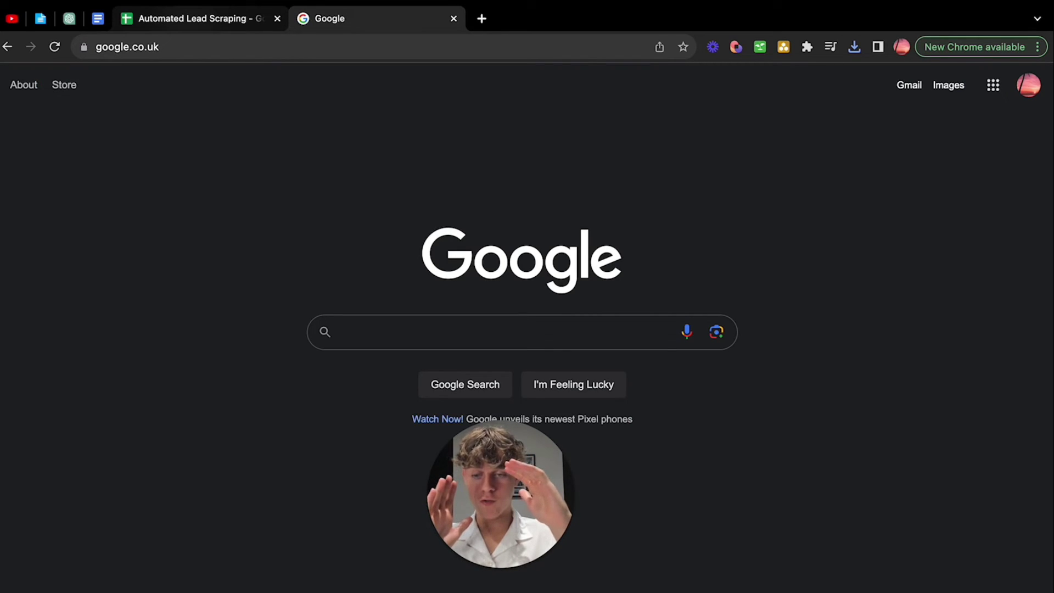
{"action": "type", "text": "roofing "}
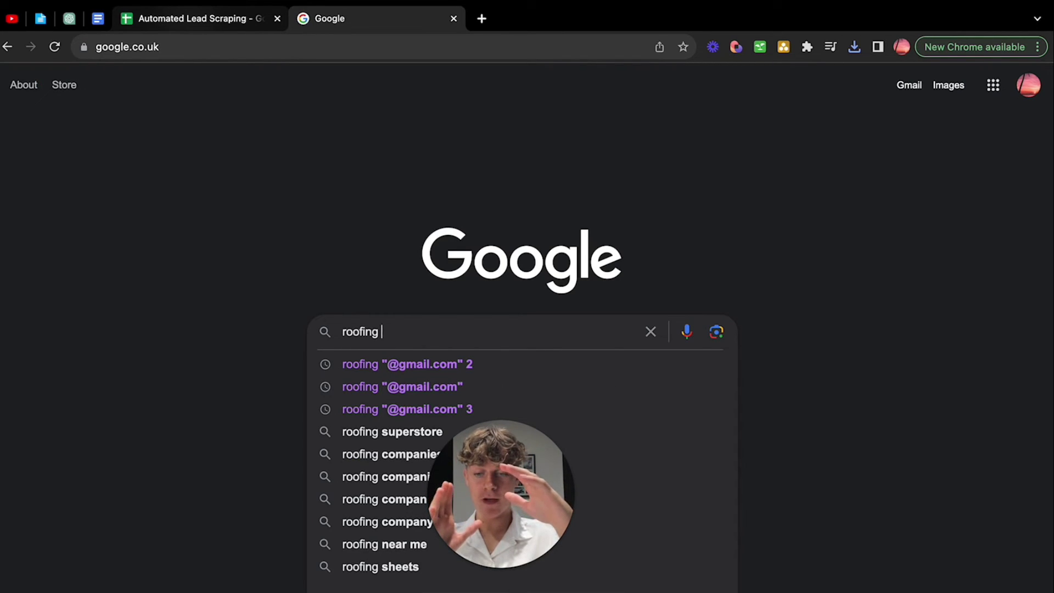
{"action": "type", "text": "\""}
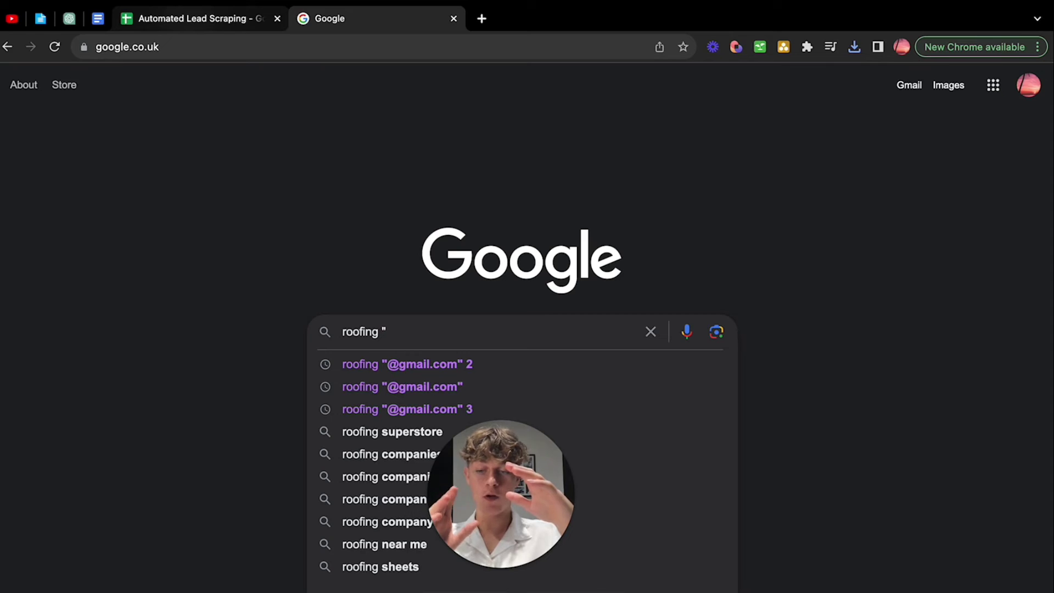
{"action": "type", "text": "@"}
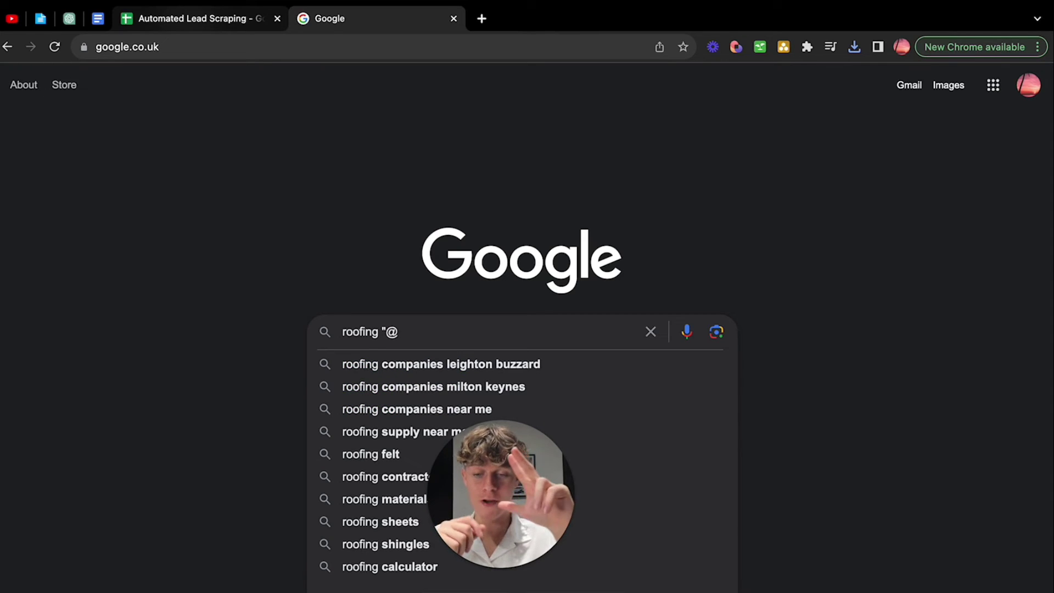
{"action": "type", "text": "gmail"}
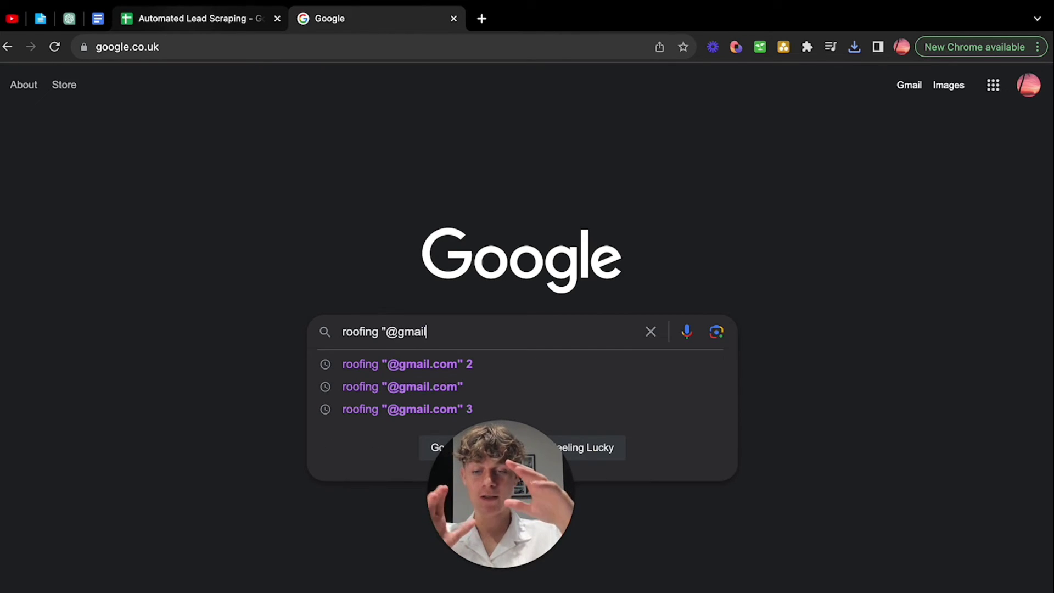
{"action": "type", "text": ".com\""}
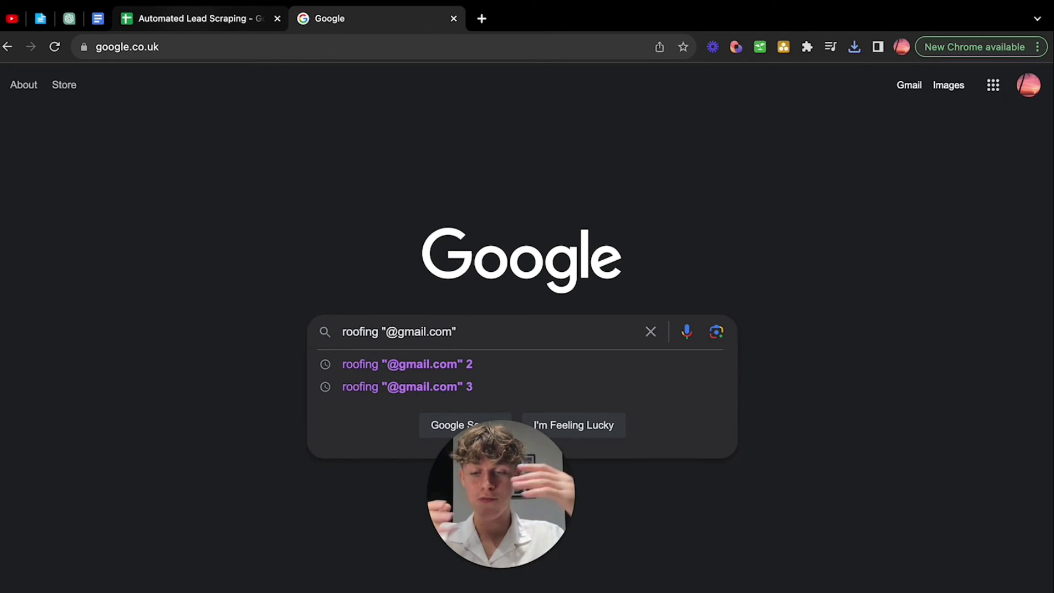
{"action": "left_click", "coordinate": [186, 20]}
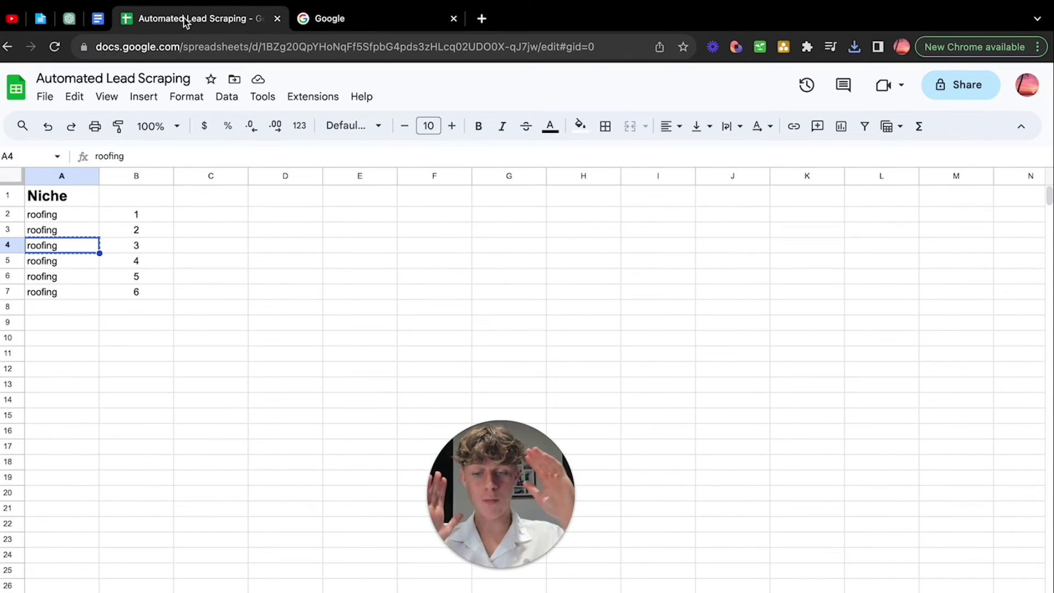
{"action": "key", "text": "Right"}
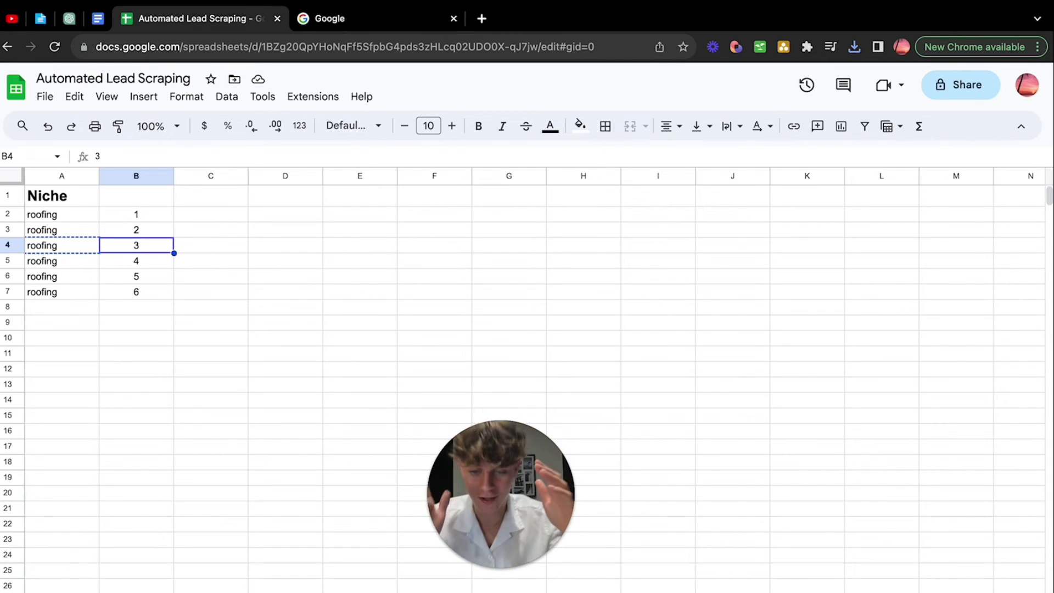
{"action": "key", "text": "ctrl+c"}
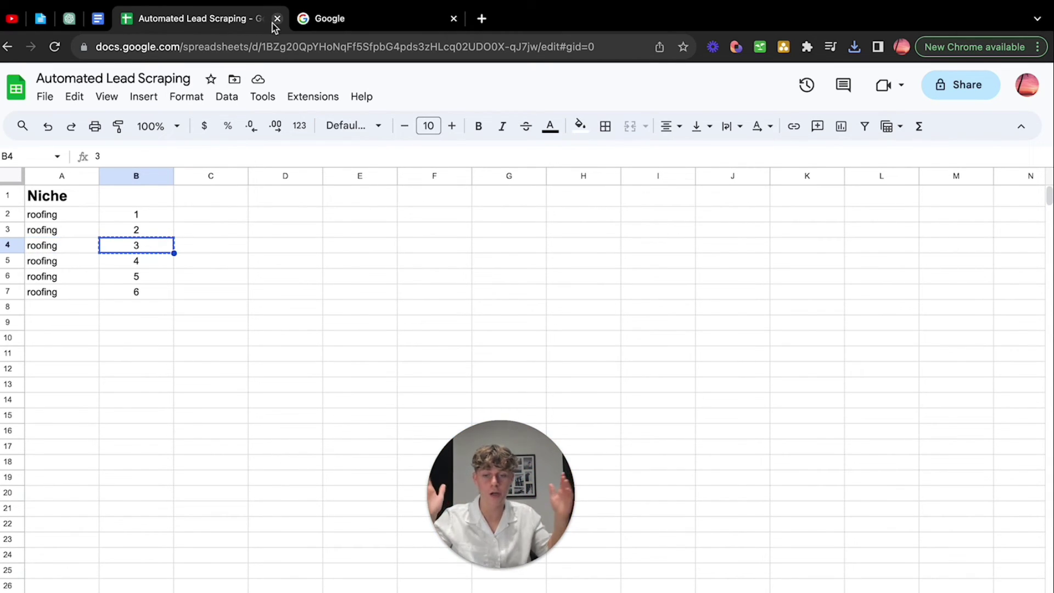
{"action": "left_click", "coordinate": [377, 18]}
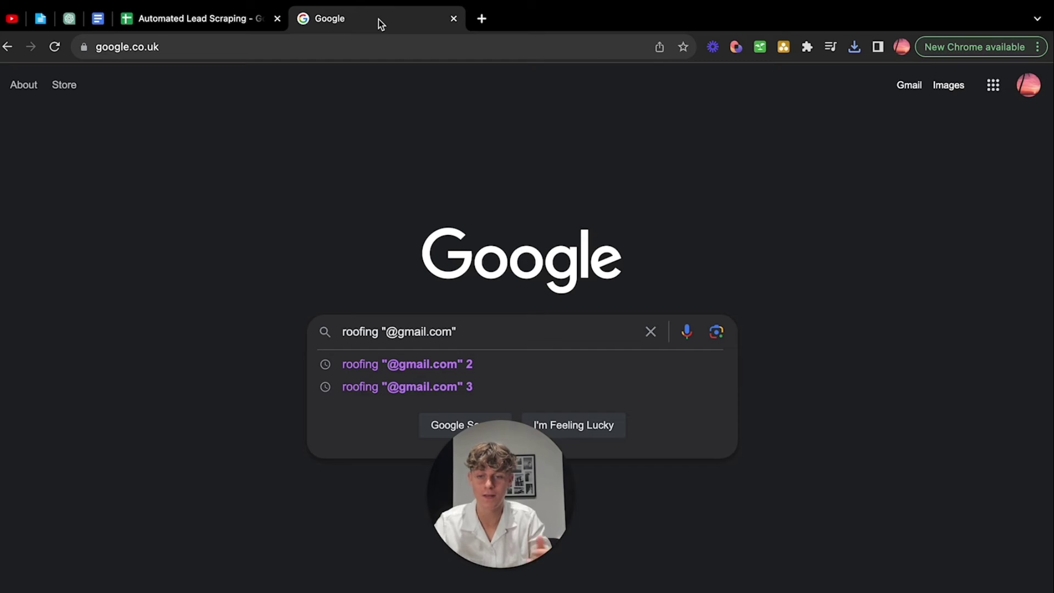
{"action": "key", "text": "ctrl+v"}
{"action": "key", "text": "Return"}
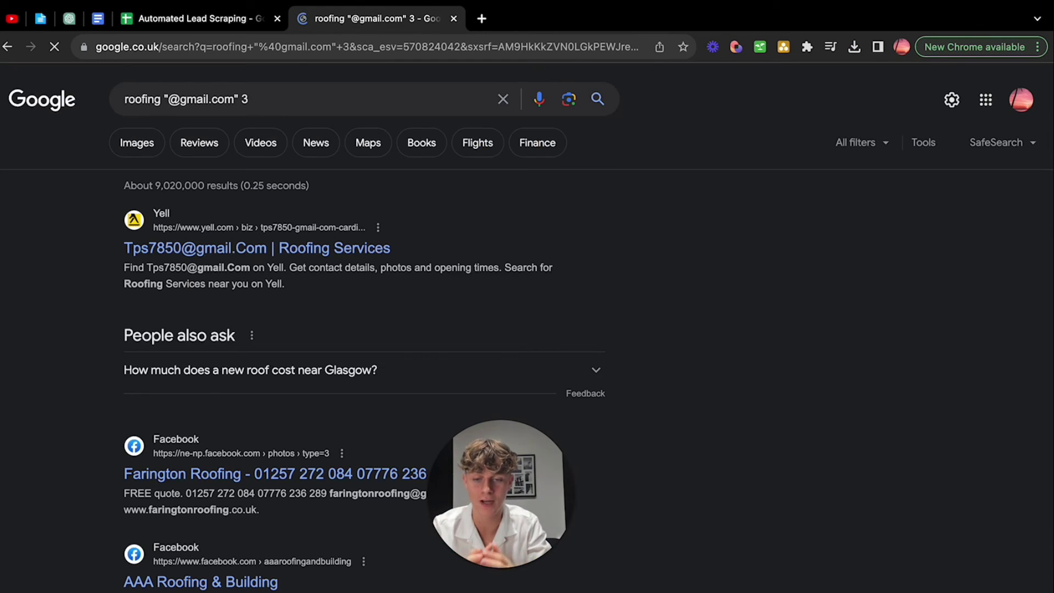
{"action": "key", "text": "ctrl+a"}
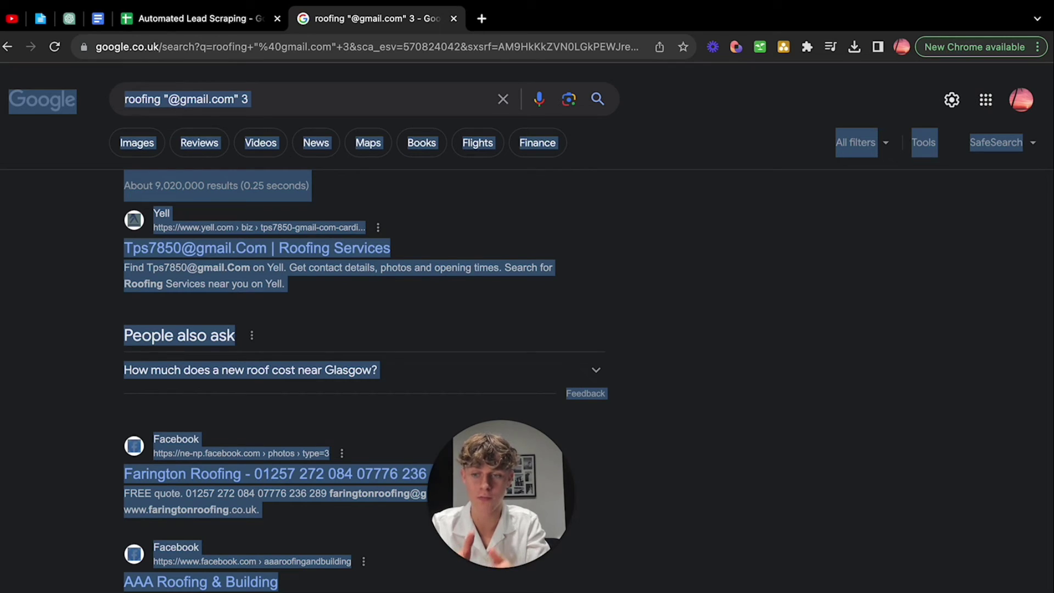
Paste the third batch of roofing search results into ChatGPT to get an Email, Website, Phone Number CSV.
{"action": "left_click", "coordinate": [69, 20]}
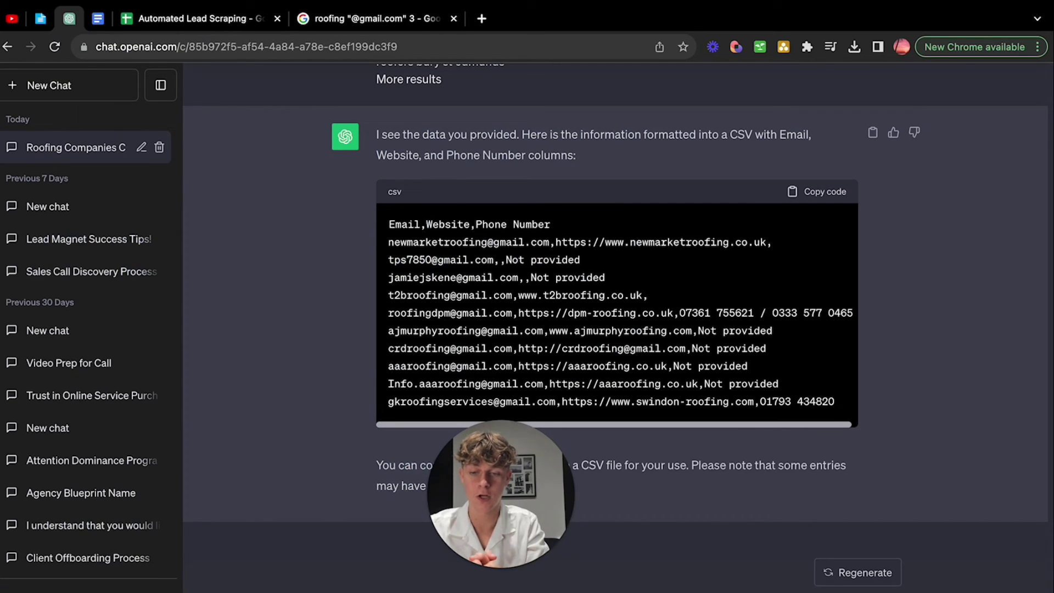
{"action": "key", "text": "super+v"}
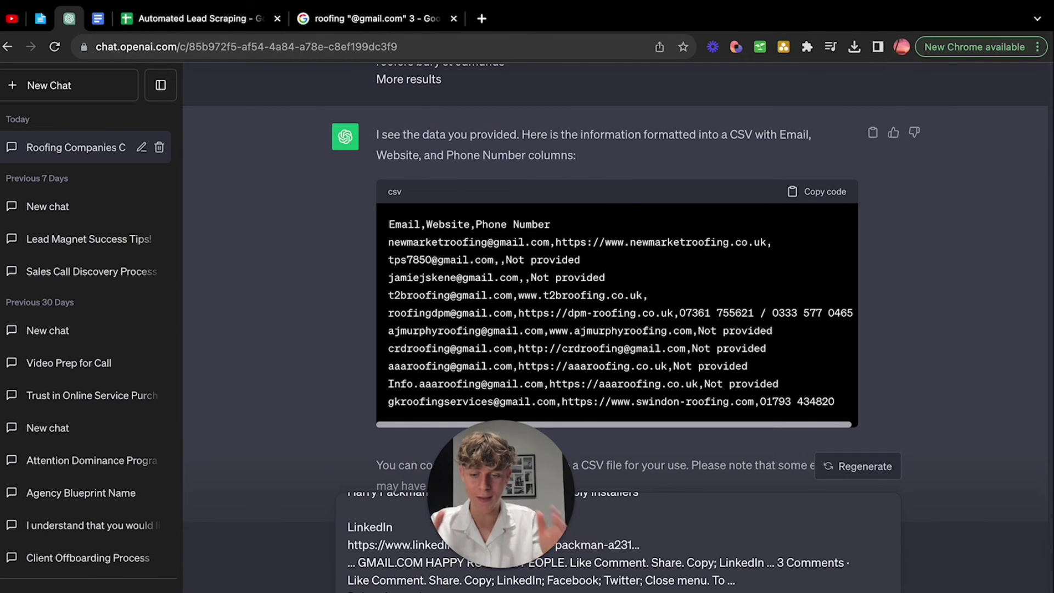
{"action": "key", "text": "Return"}
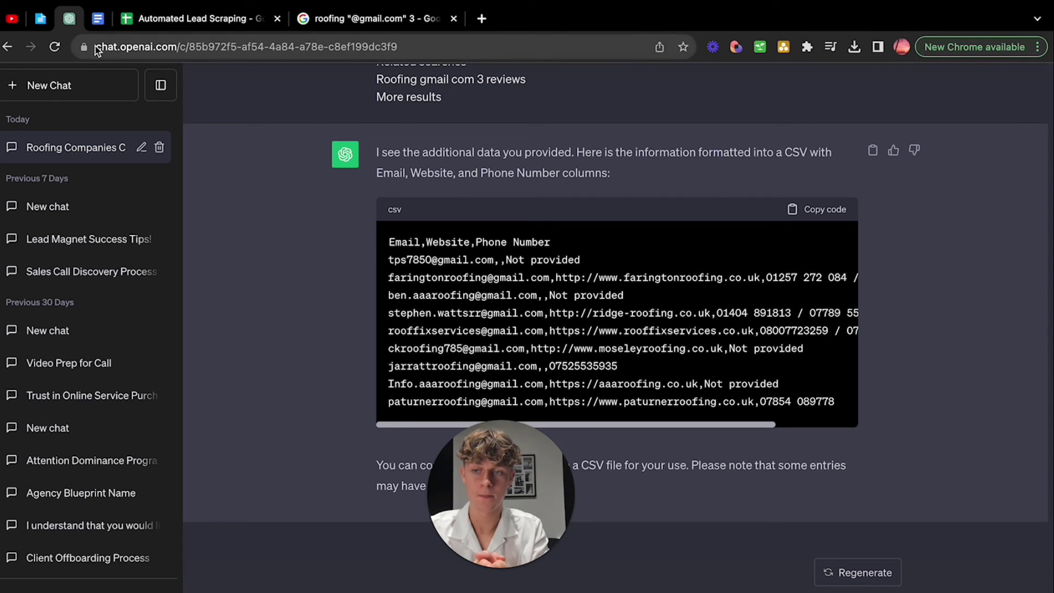
{"action": "left_click", "coordinate": [40, 18]}
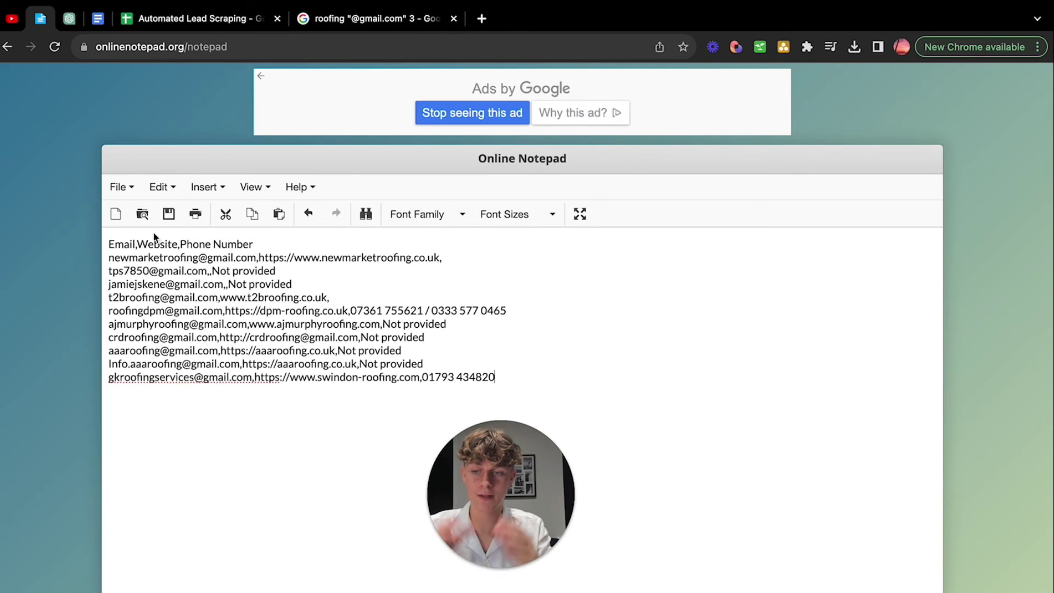
Paste the CSV into Online Notepad and save it as leads.
{"action": "key", "text": "ctrl+v"}
{"action": "key", "text": "ctrl+s"}
{"action": "type", "text": "leads"}
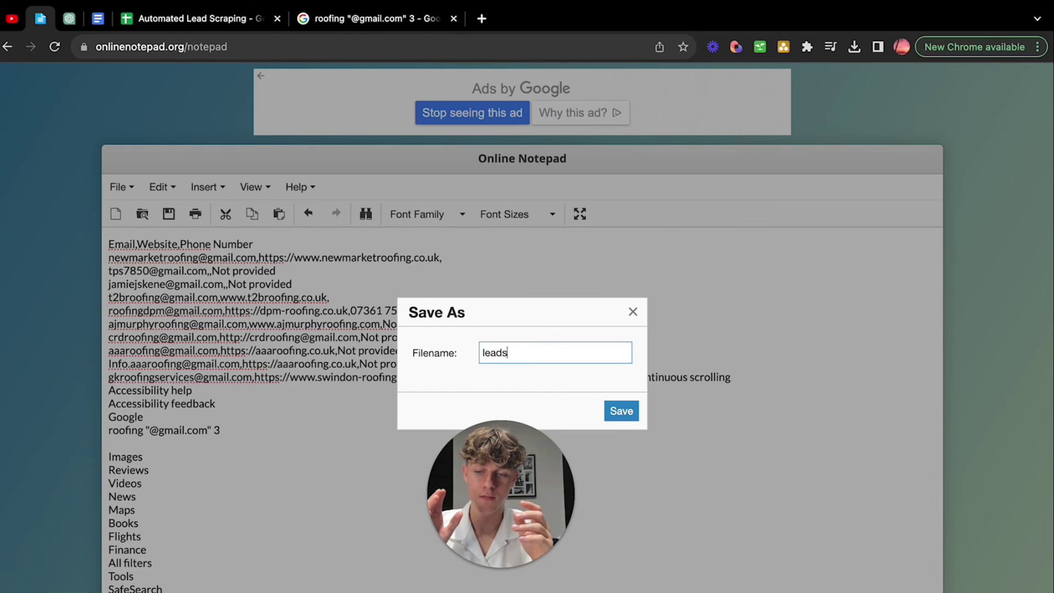
{"action": "left_click", "coordinate": [620, 410]}
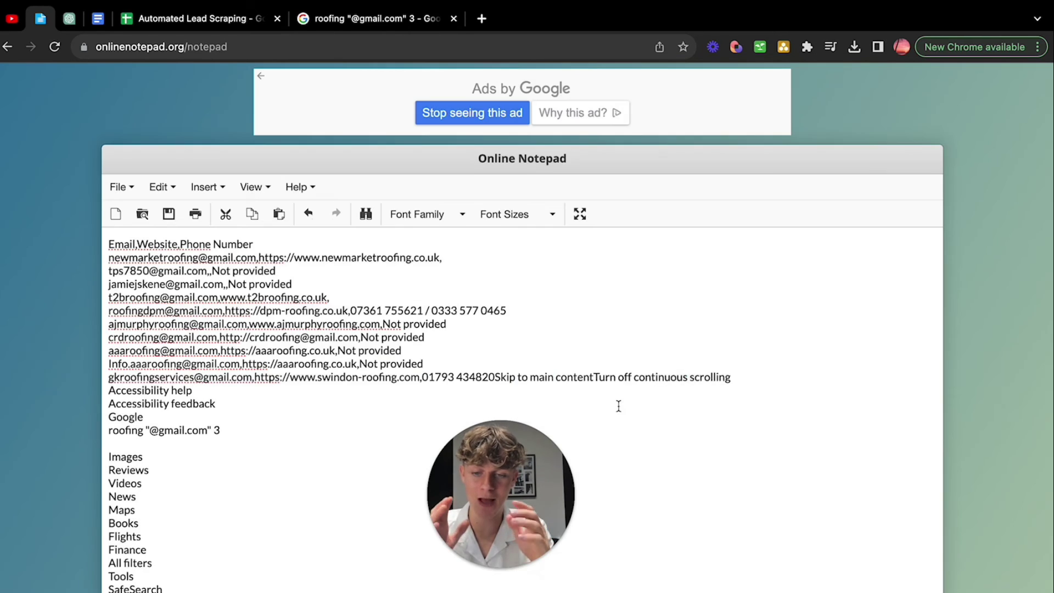
Close the roofing search tab and go back to niche cell A4 in the Automated Lead Scraping sheet.
{"action": "left_click", "coordinate": [453, 18]}
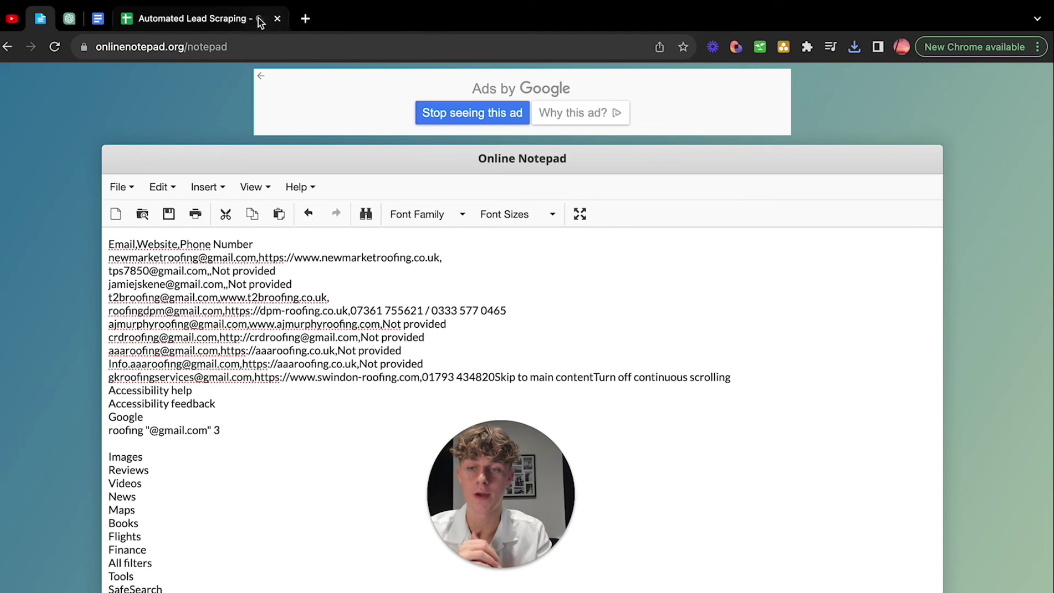
{"action": "left_click", "coordinate": [226, 20]}
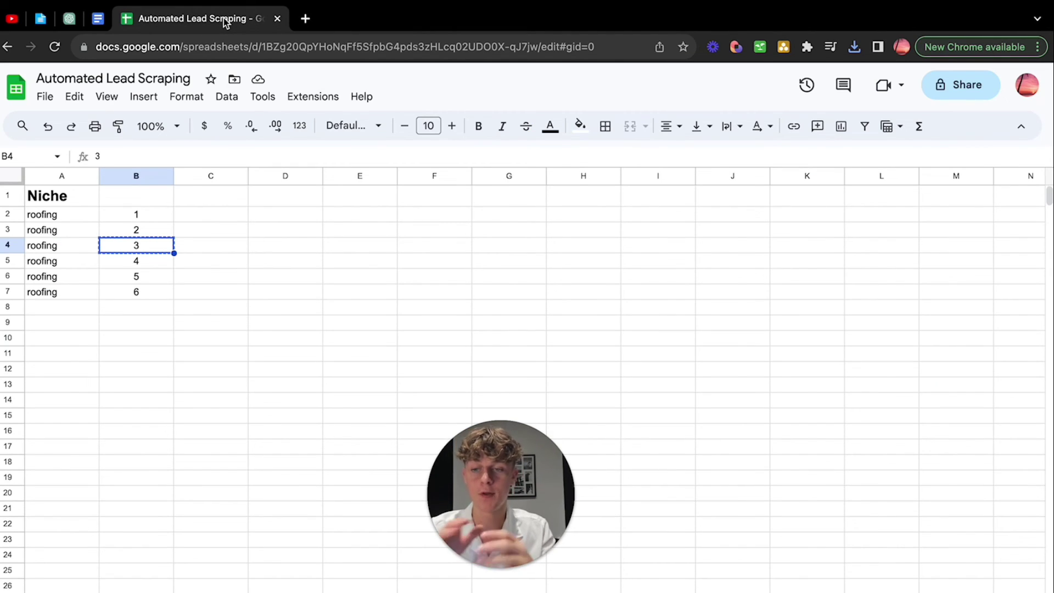
{"action": "key", "text": "Left"}
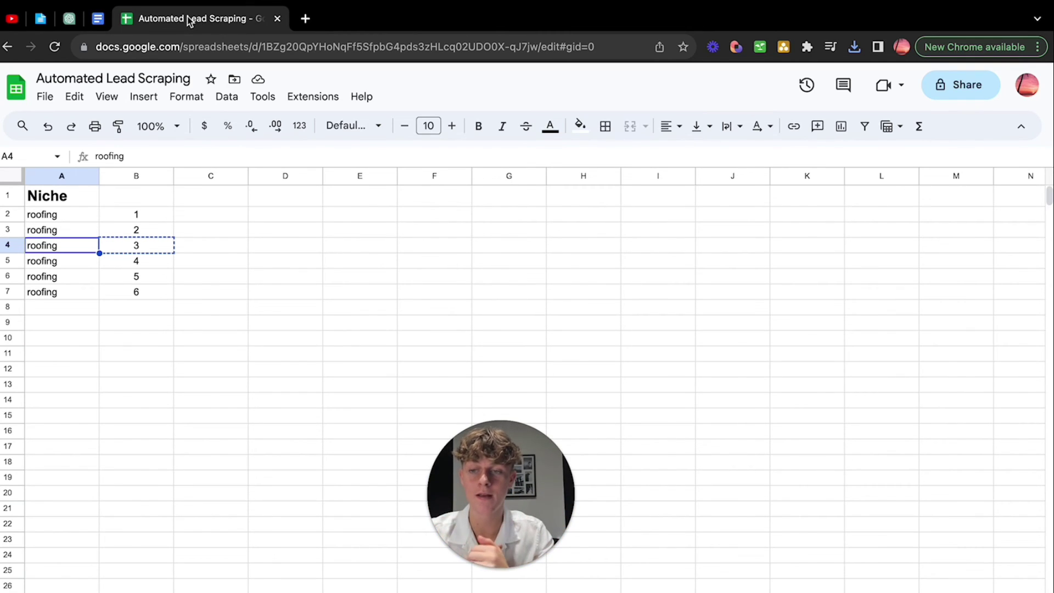
{"action": "key", "text": "Down"}
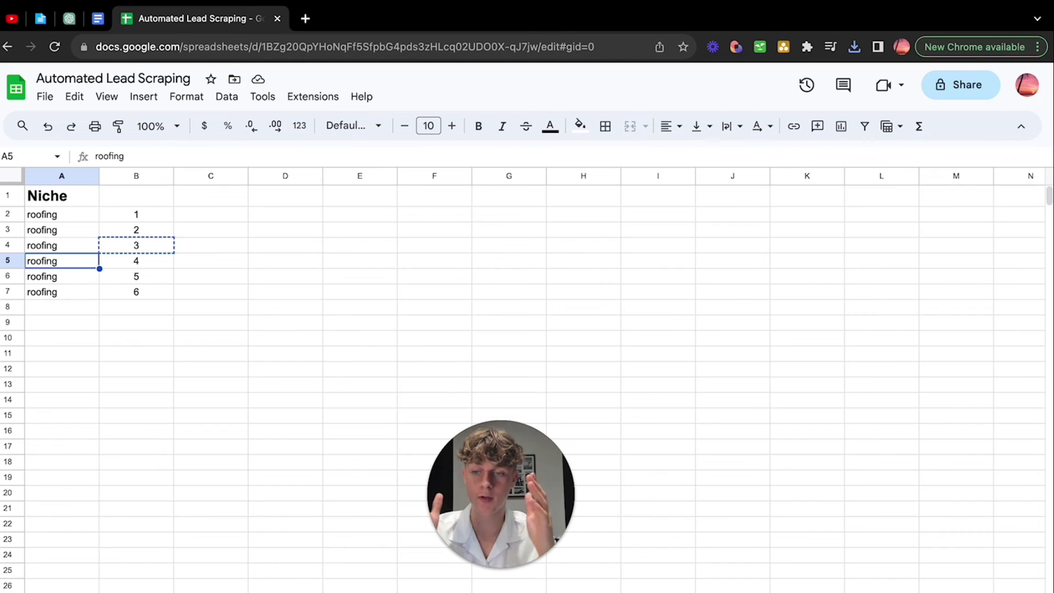
{"action": "key", "text": "ctrl+c"}
{"action": "key", "text": "ctrl+t"}
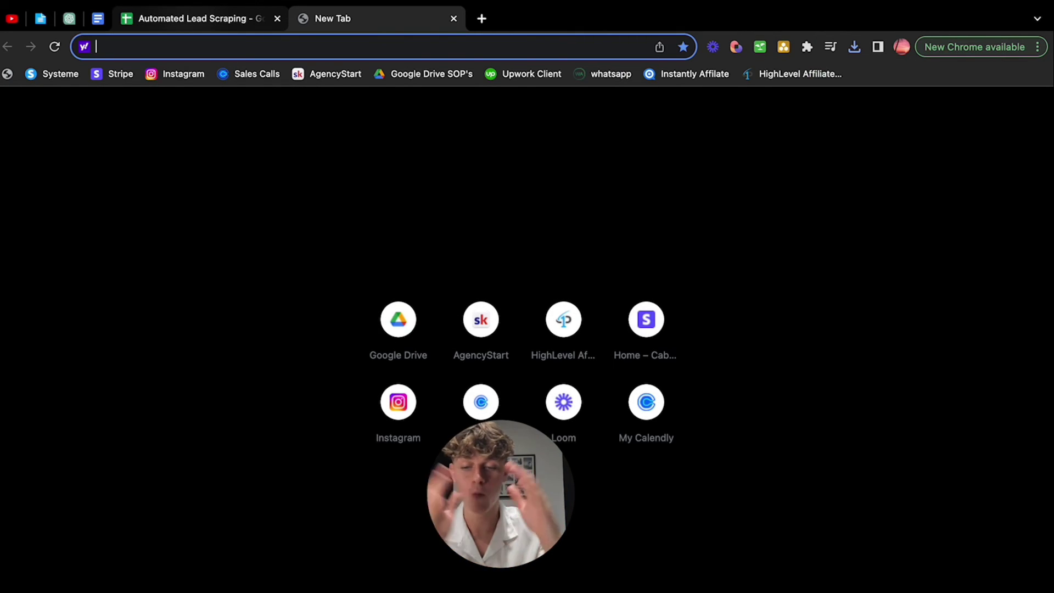
{"action": "type", "text": "g"}
{"action": "key", "text": "Return"}
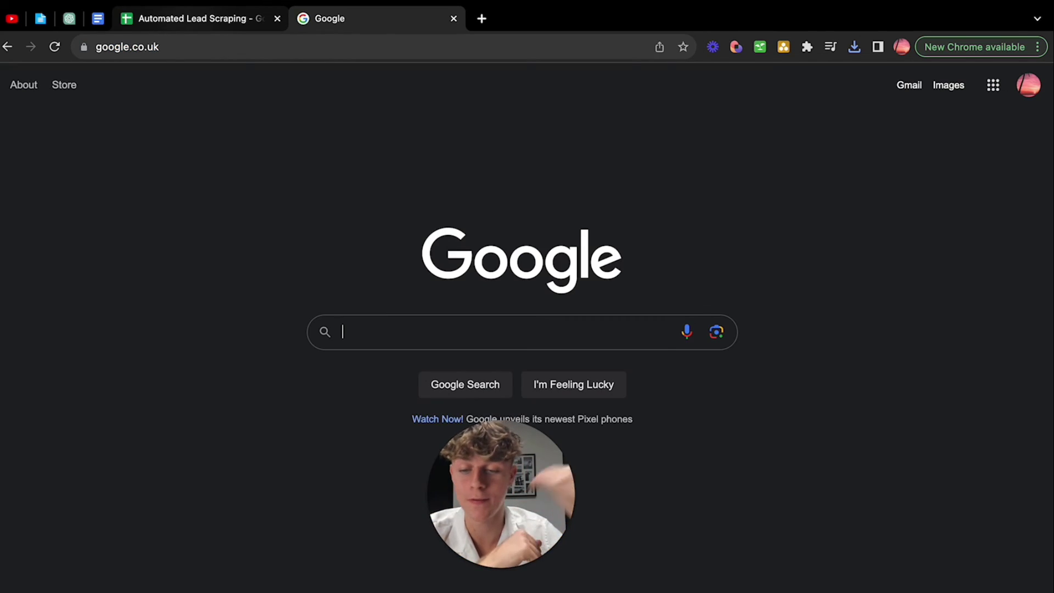
{"action": "type", "text": "roofing"}
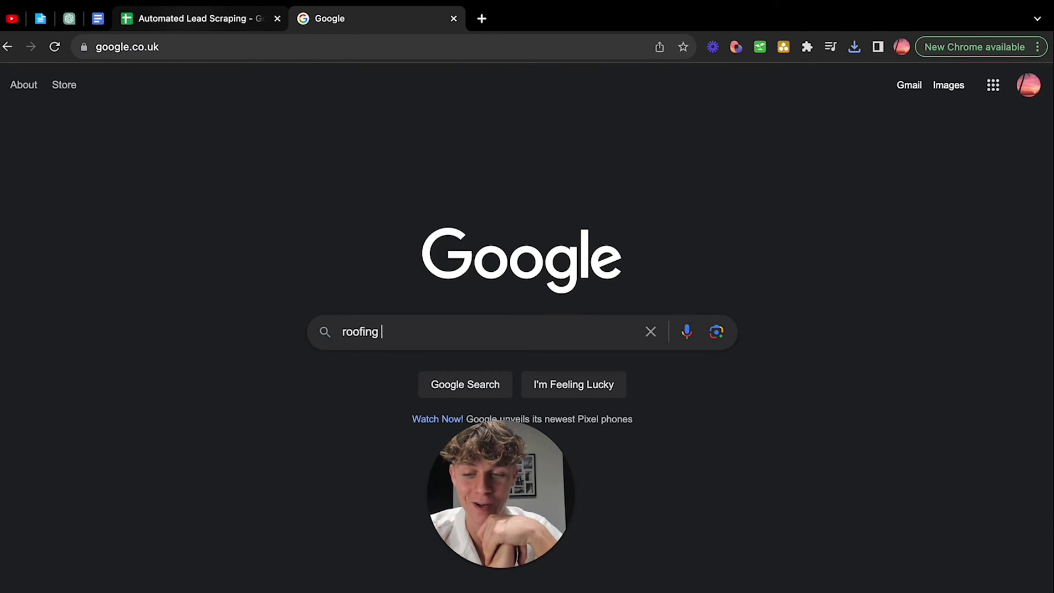
{"action": "type", "text": " \""}
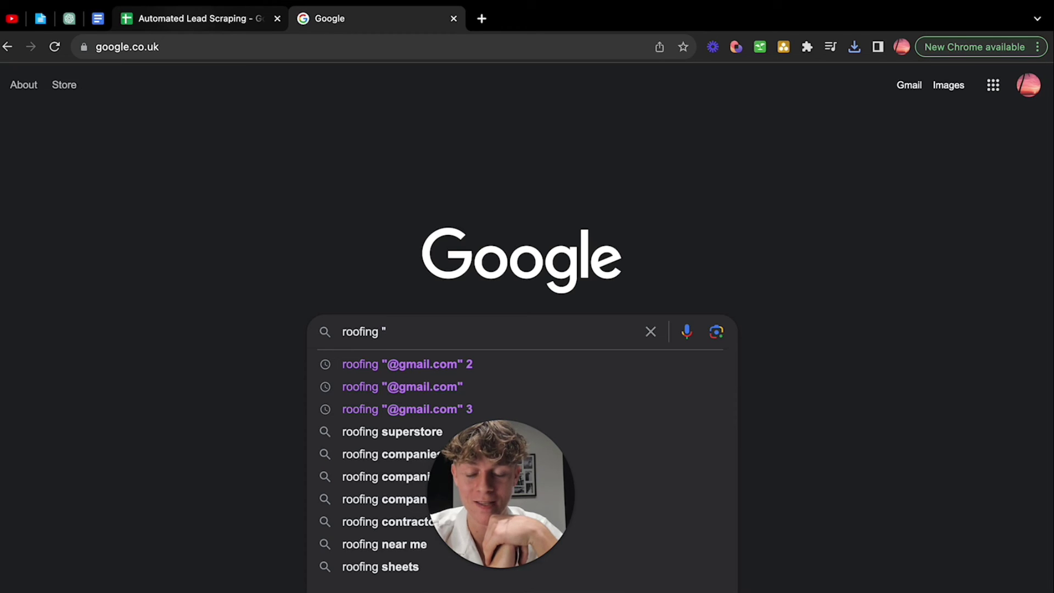
{"action": "type", "text": "@gm"}
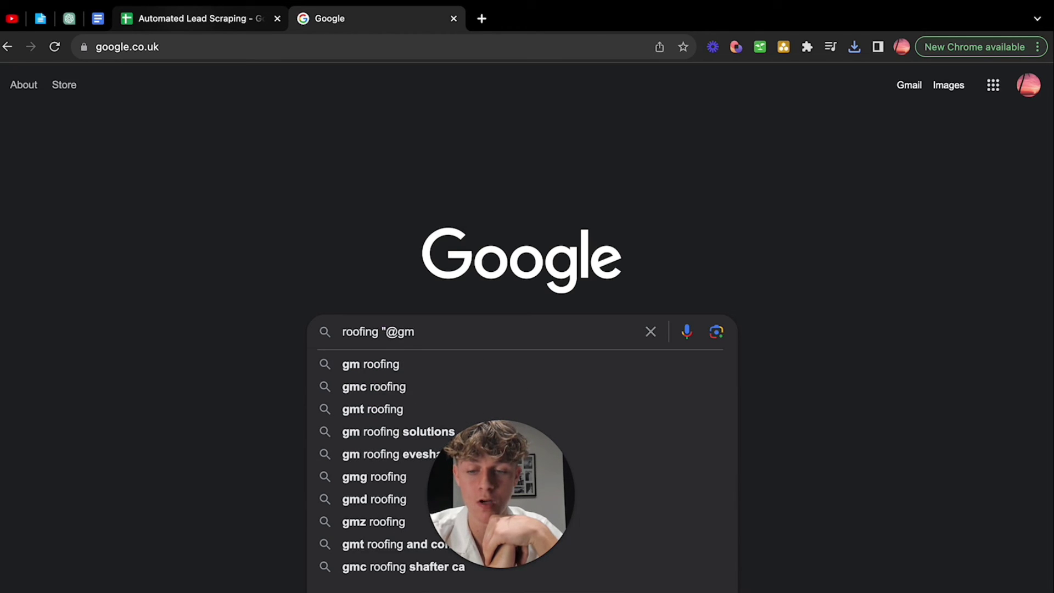
{"action": "type", "text": "ail.com\""}
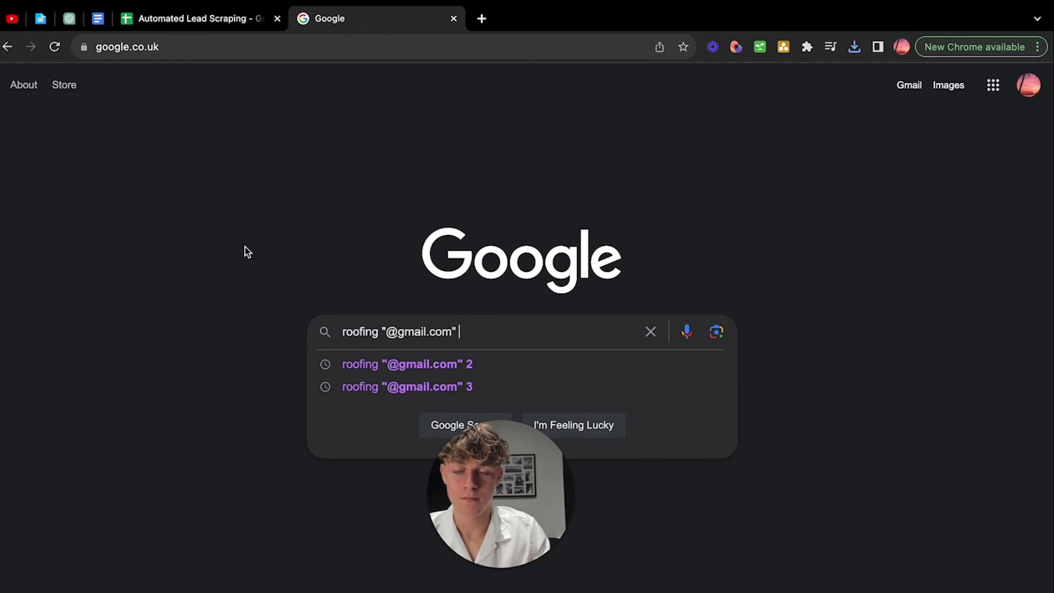
Read through the Lead Scraping SOP's Instructions section down to the sentence about leveraging Upwork.
{"action": "left_click", "coordinate": [97, 18]}
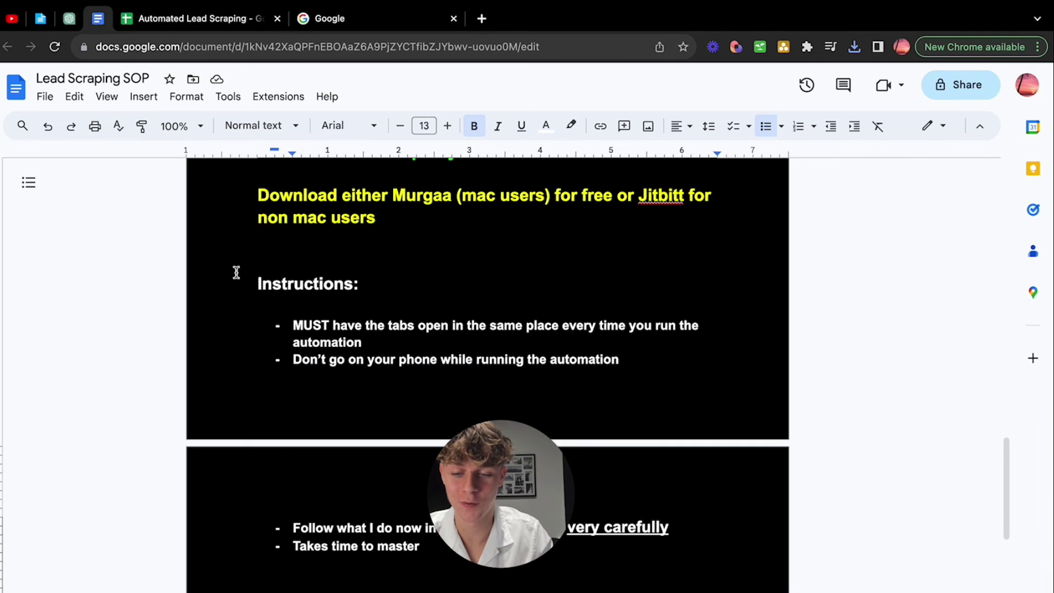
{"action": "left_click_drag", "start_coordinate": [475, 485], "coordinate": [801, 350]}
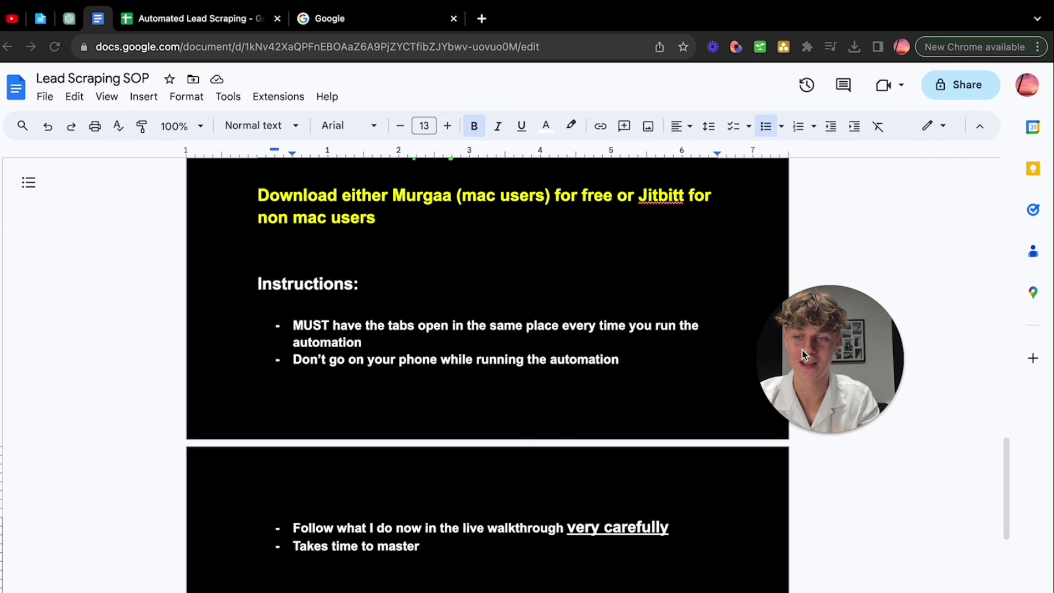
{"action": "scroll", "coordinate": [578, 437], "scroll_direction": "down", "scroll_amount": 3}
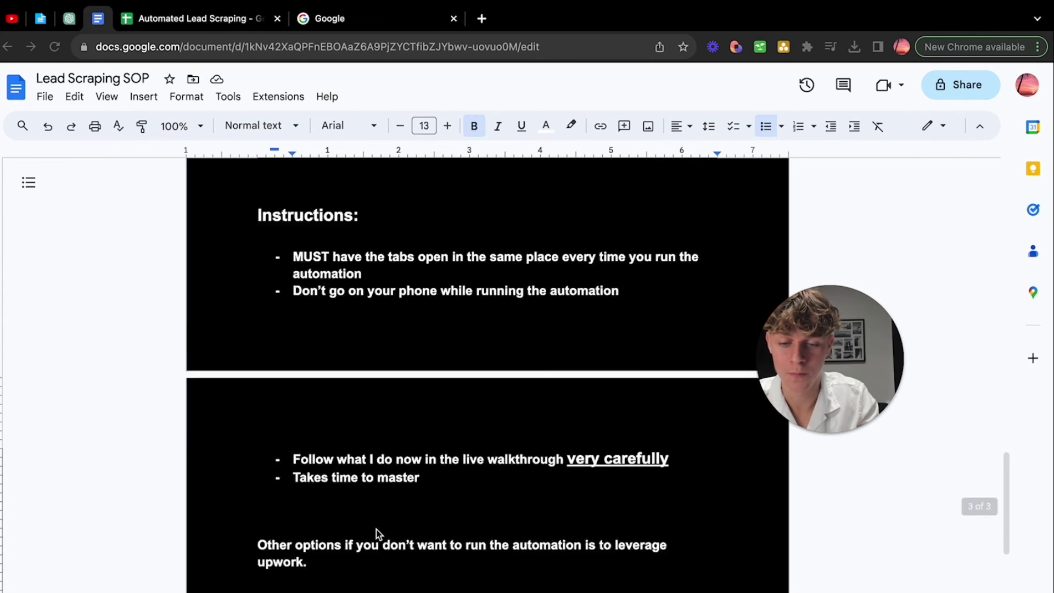
{"action": "scroll", "coordinate": [371, 274], "scroll_direction": "up", "scroll_amount": 2}
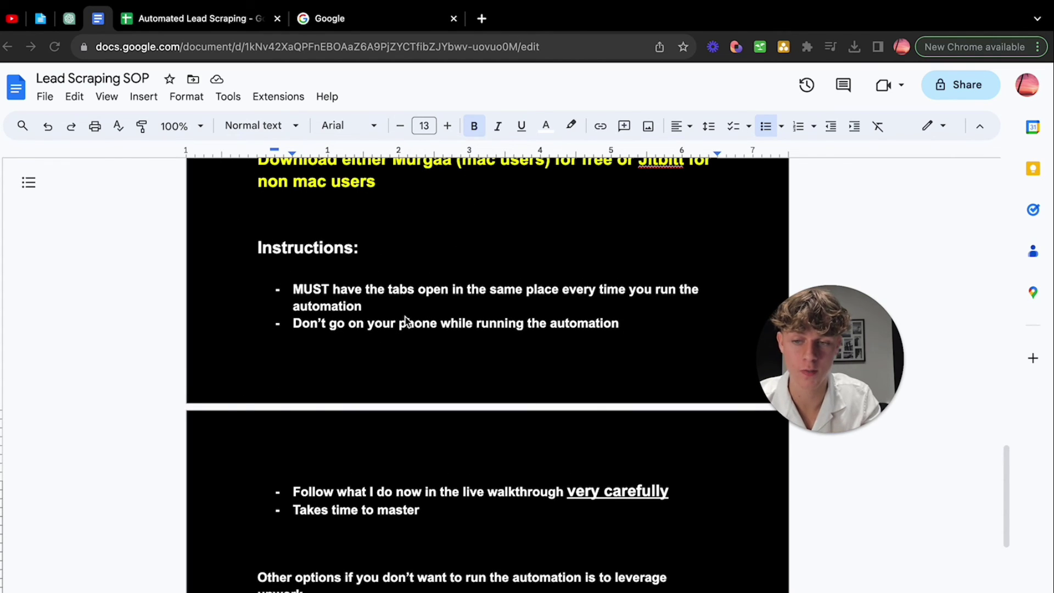
{"action": "scroll", "coordinate": [406, 321], "scroll_direction": "up", "scroll_amount": 2}
{"action": "scroll", "coordinate": [405, 320], "scroll_direction": "down", "scroll_amount": 5}
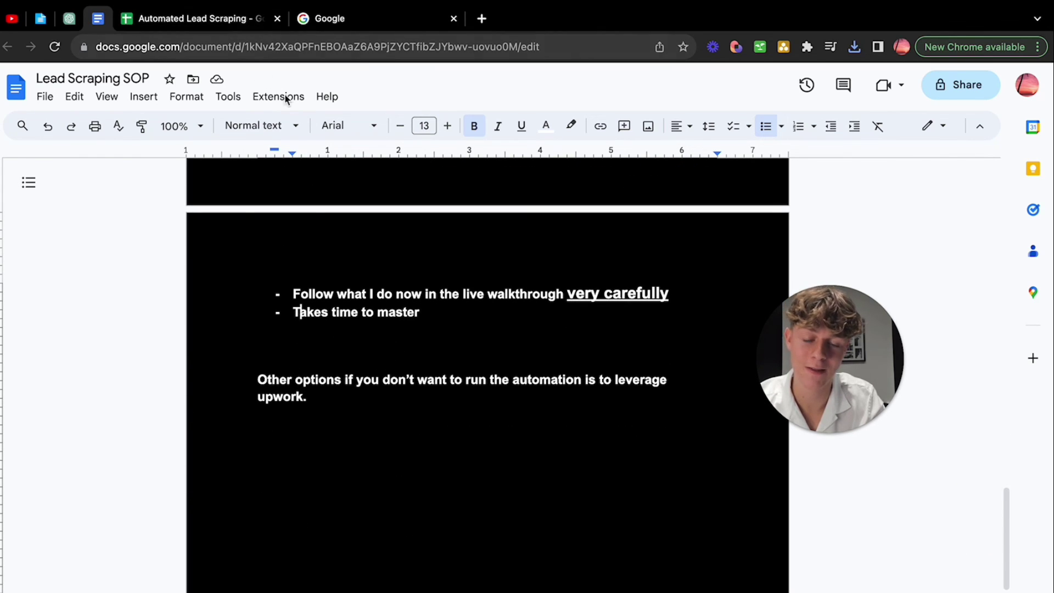
{"action": "scroll", "coordinate": [437, 296], "scroll_direction": "up", "scroll_amount": 3}
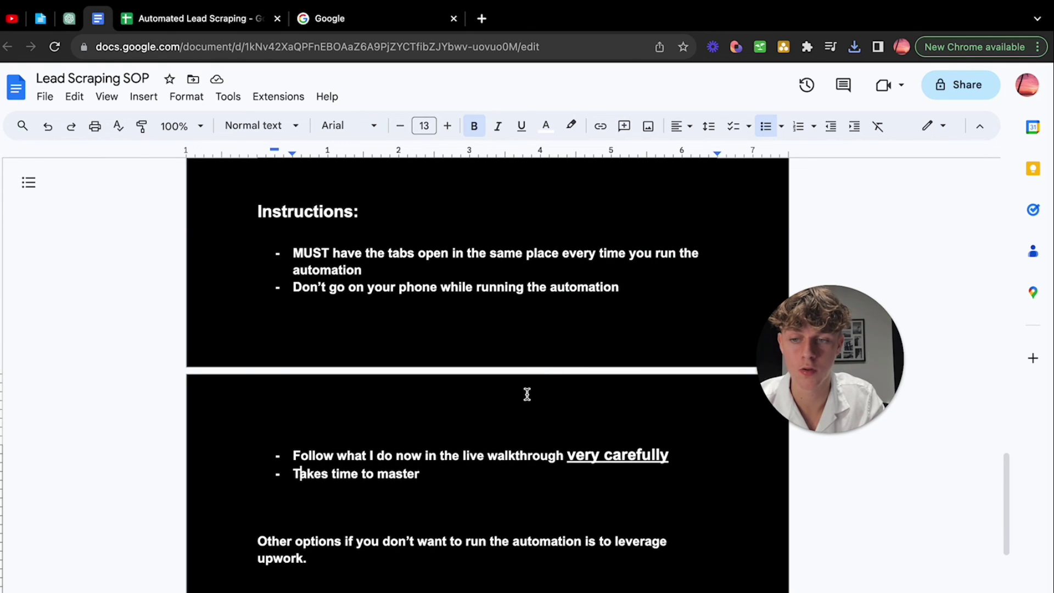
{"action": "scroll", "coordinate": [527, 393], "scroll_direction": "down", "scroll_amount": 2}
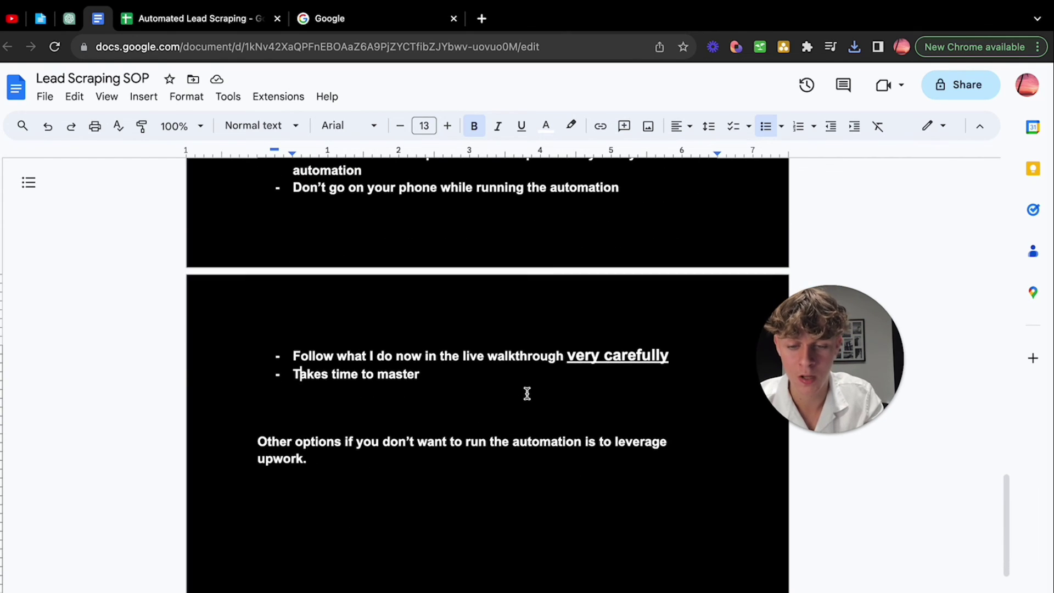
{"action": "left_click_drag", "start_coordinate": [363, 439], "coordinate": [483, 457]}
{"action": "left_click", "coordinate": [484, 457]}
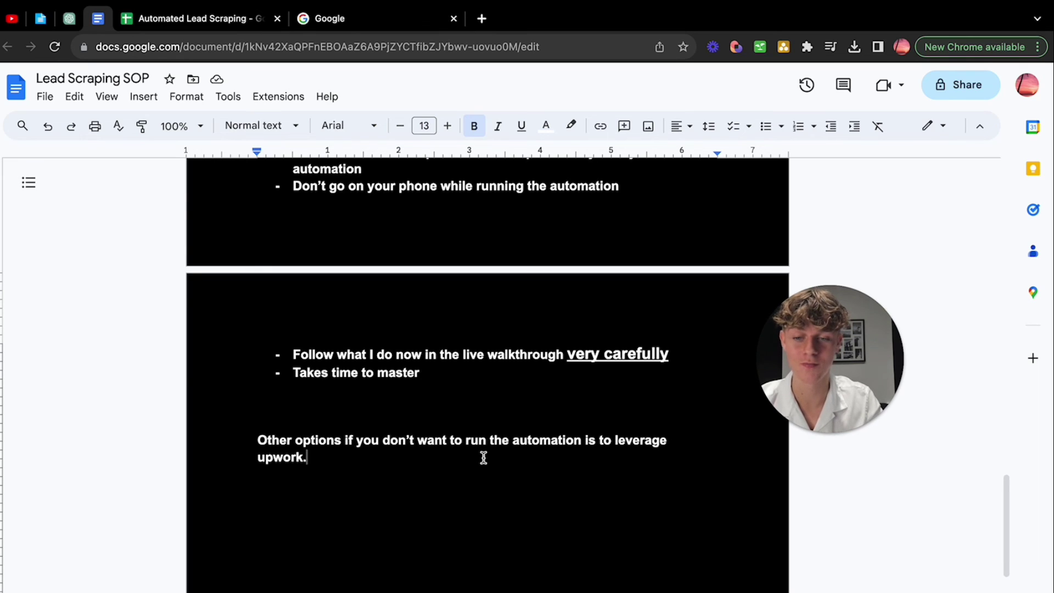
{"action": "scroll", "coordinate": [483, 457], "scroll_direction": "up", "scroll_amount": 10}
{"action": "scroll", "coordinate": [484, 457], "scroll_direction": "up", "scroll_amount": 10}
{"action": "scroll", "coordinate": [483, 458], "scroll_direction": "down", "scroll_amount": 2}
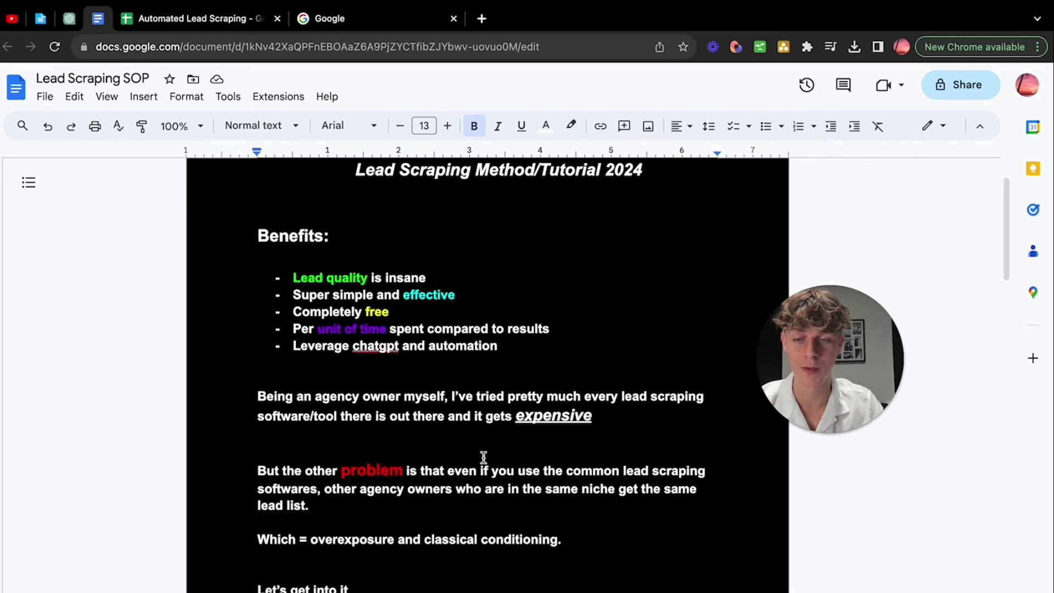
{"action": "scroll", "coordinate": [484, 457], "scroll_direction": "up", "scroll_amount": 1}
{"action": "scroll", "coordinate": [483, 457], "scroll_direction": "down", "scroll_amount": 15}
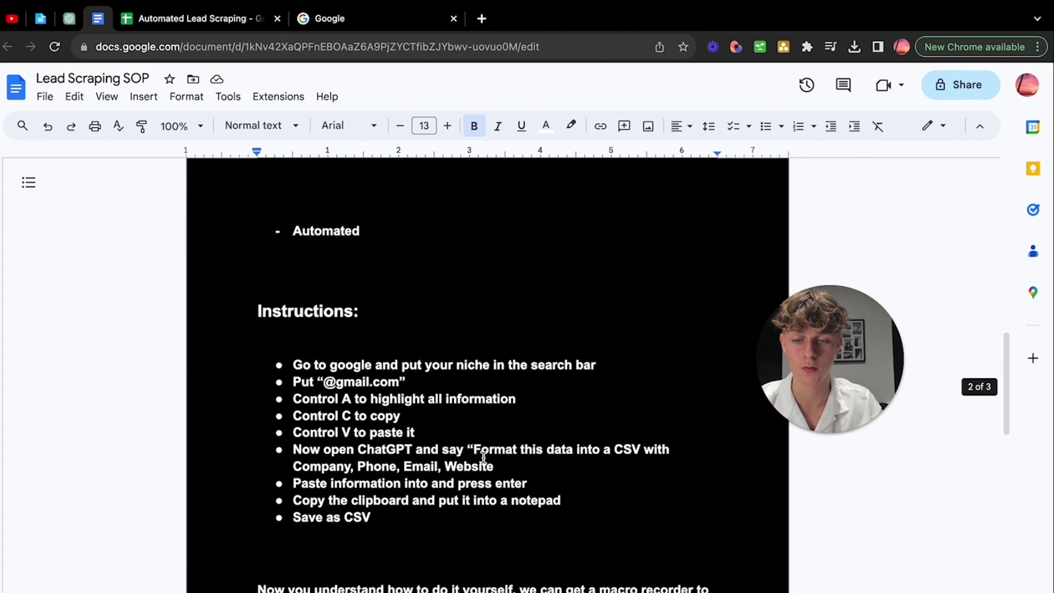